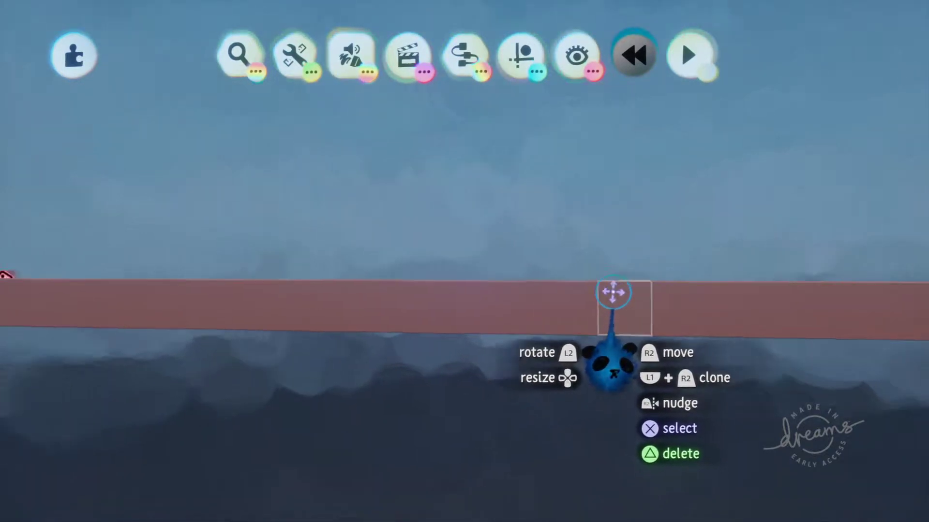
Turn on grid snapping and clone one block out of the long horizontal beam, placing it just above the beam
{"action": "left_click", "coordinate": [521, 54]}
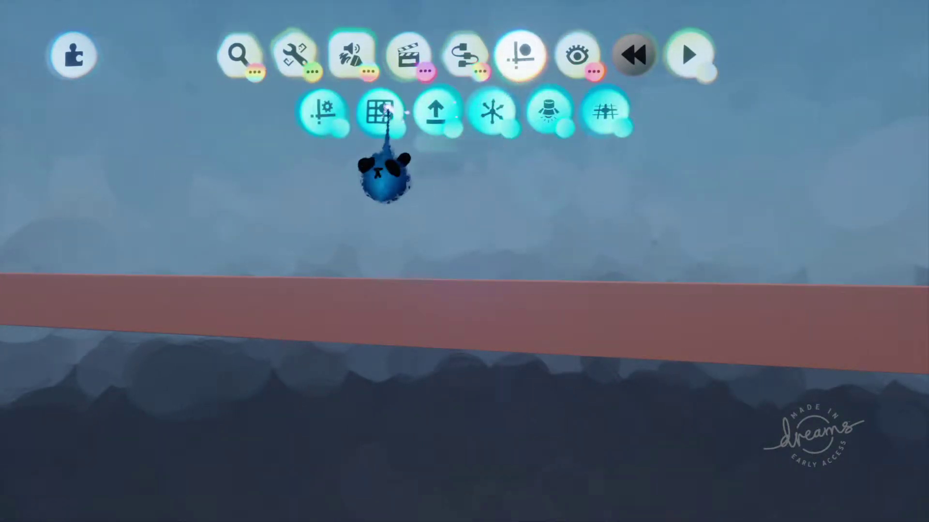
{"action": "left_click", "coordinate": [388, 109]}
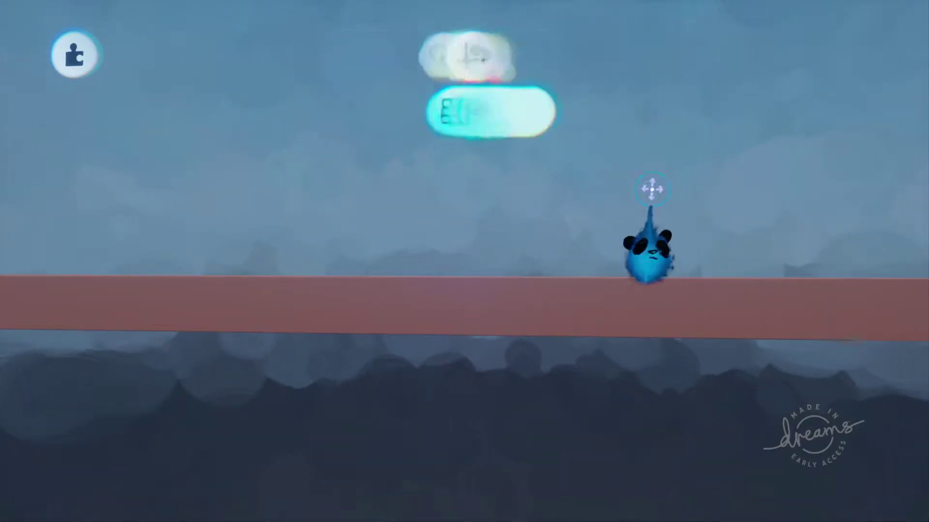
{"action": "left_click_drag", "start_coordinate": [652, 189], "coordinate": [586, 202]}
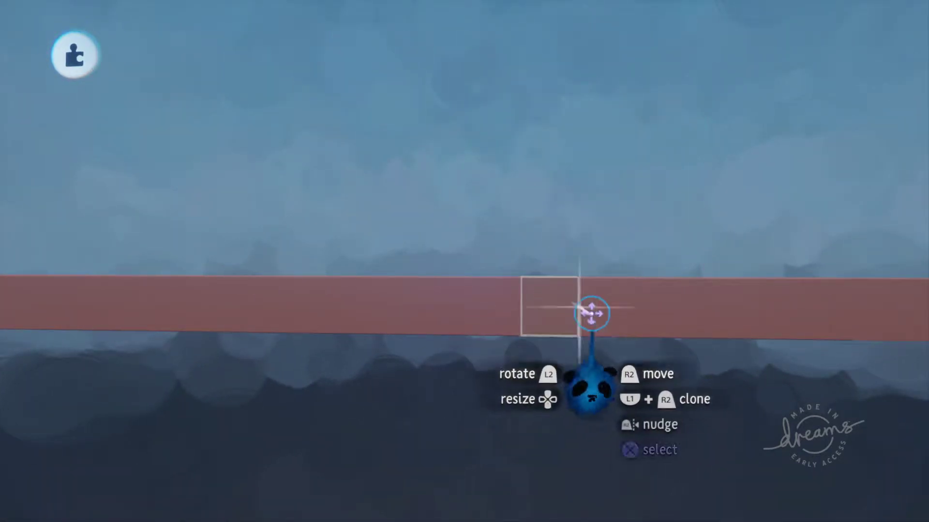
{"action": "middle_click_drag", "start_coordinate": [591, 313], "coordinate": [591, 283]}
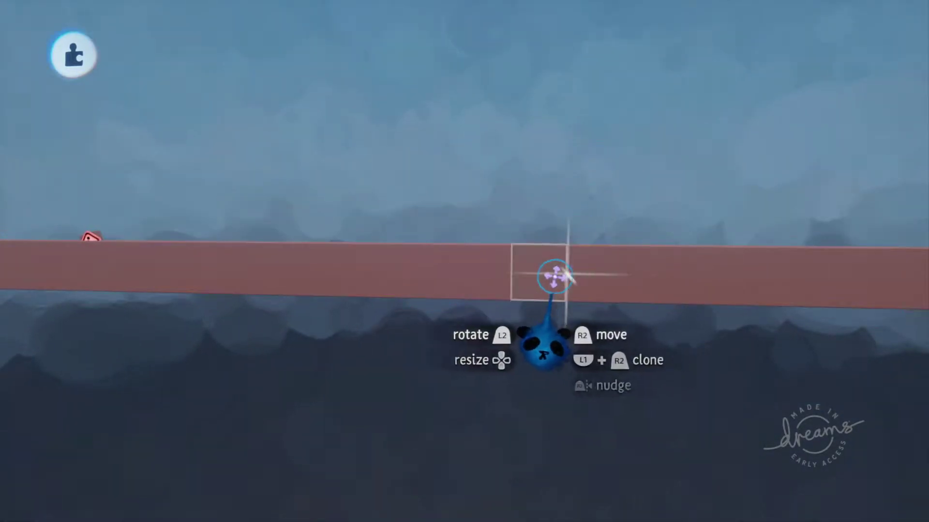
{"action": "left_click_drag", "start_coordinate": [539, 276], "coordinate": [544, 126]}
{"action": "middle_click_drag", "start_coordinate": [549, 125], "coordinate": [528, 203]}
{"action": "left_click", "coordinate": [520, 255]}
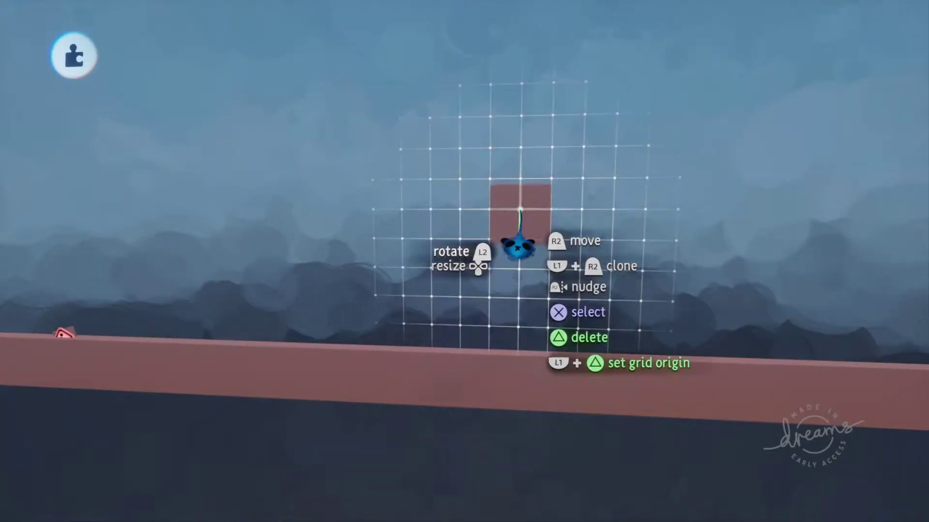
Raise the single cloned block several grid units straight up, well clear of the beam
{"action": "left_click_drag", "start_coordinate": [522, 116], "coordinate": [520, 32]}
{"action": "middle_click_drag", "start_coordinate": [534, 164], "coordinate": [589, 225]}
{"action": "left_click_drag", "start_coordinate": [575, 213], "coordinate": [578, 151]}
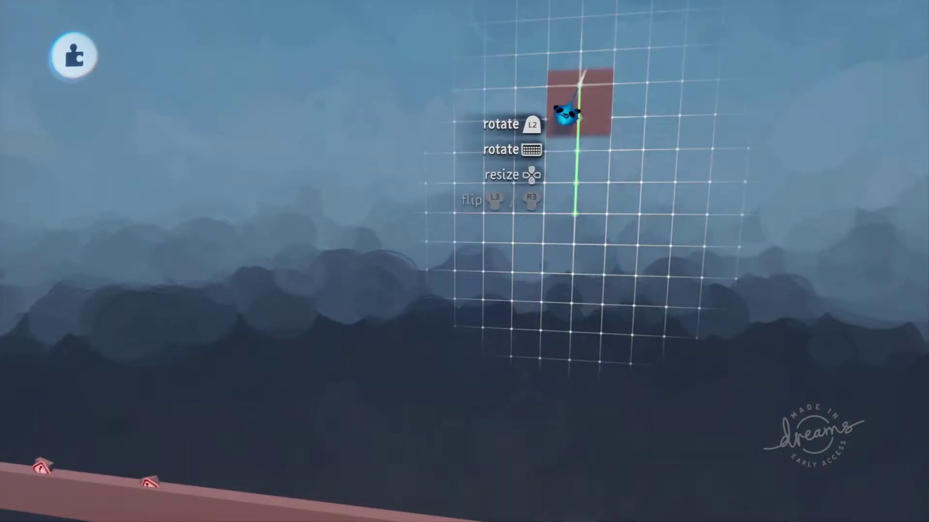
{"action": "left_click_drag", "start_coordinate": [580, 86], "coordinate": [580, 65]}
{"action": "middle_click_drag", "start_coordinate": [574, 119], "coordinate": [678, 294]}
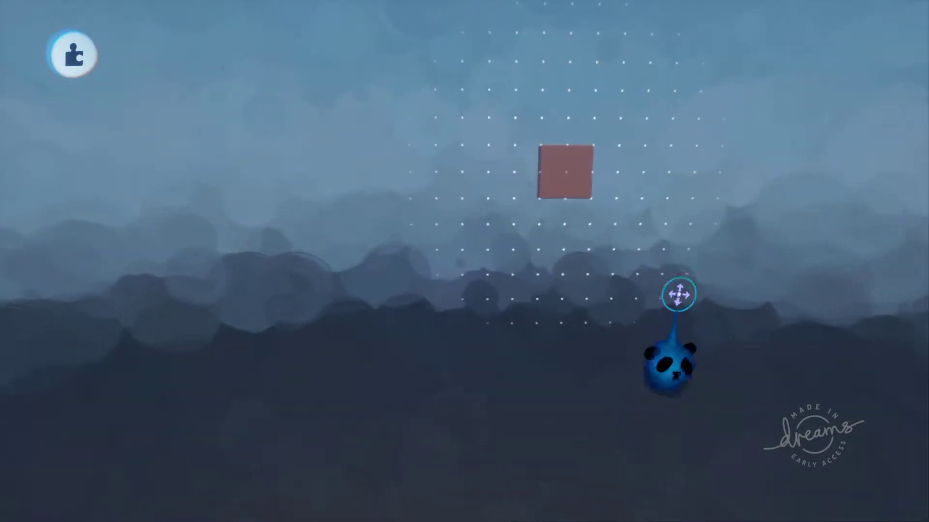
Clone the block straight down repeatedly along the grid to form a flush vertical column of eight blocks
{"action": "left_click_drag", "start_coordinate": [561, 173], "coordinate": [569, 249]}
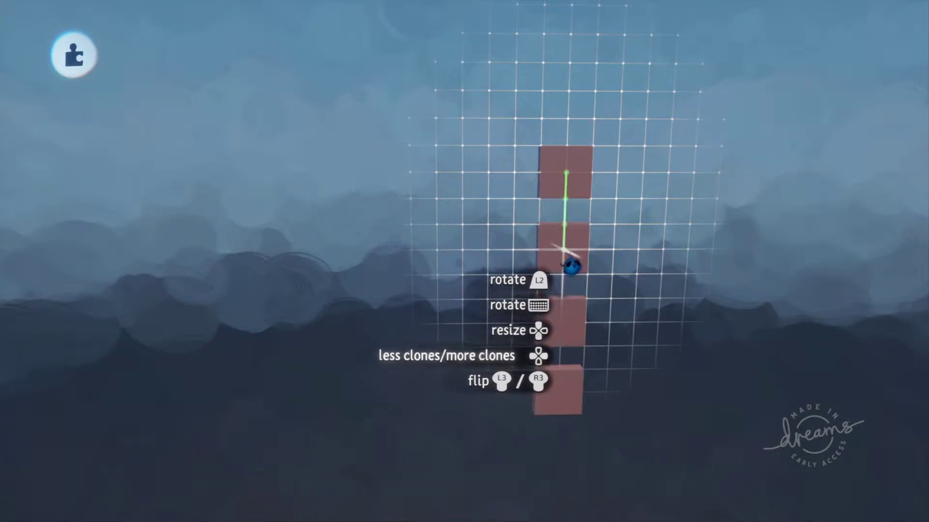
{"action": "mouse_move", "coordinate": [572, 267]}
{"action": "left_mouse_down"}
{"action": "mouse_move", "coordinate": [576, 250]}
{"action": "mouse_move", "coordinate": [562, 251]}
{"action": "mouse_move", "coordinate": [564, 261]}
{"action": "left_mouse_up"}
{"action": "key", "text": "Right"}
{"action": "key", "text": "Right"}
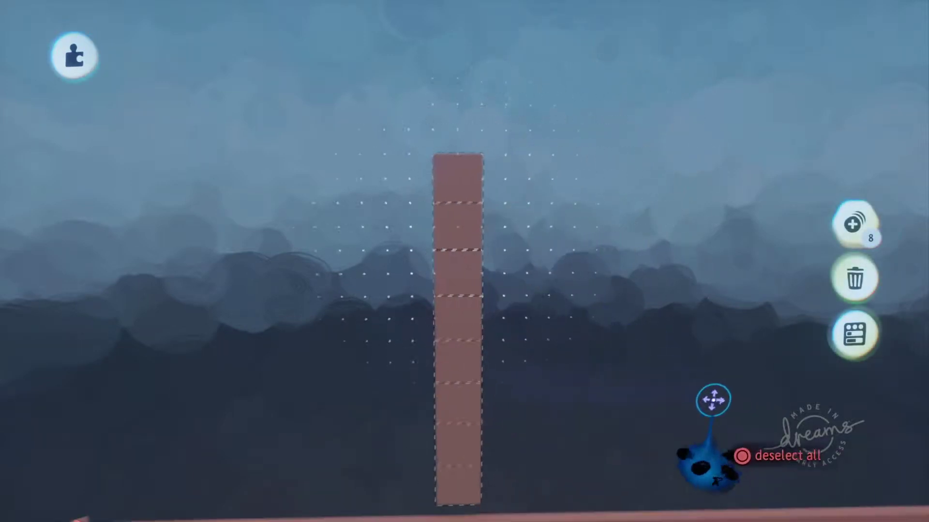
{"action": "key", "text": "Escape"}
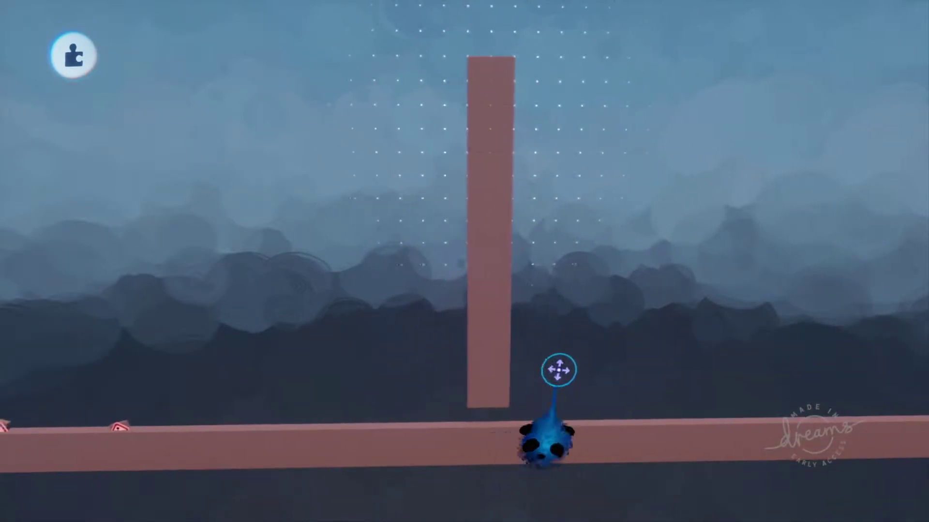
Select all eight blocks of the vertical column and try to group them
{"action": "left_click", "coordinate": [495, 112]}
{"action": "left_click", "coordinate": [493, 162]}
{"action": "left_click", "coordinate": [496, 188]}
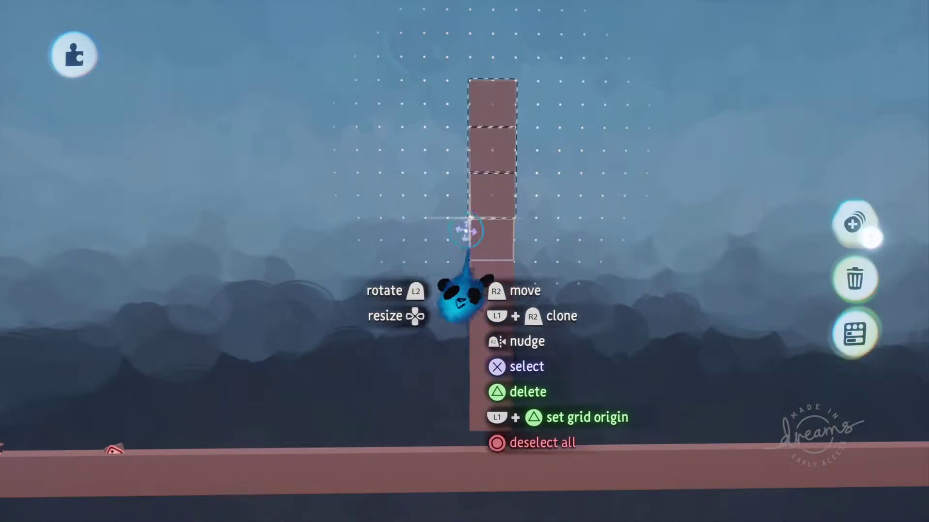
{"action": "left_click", "coordinate": [481, 245]}
{"action": "left_click", "coordinate": [489, 284]}
{"action": "left_click", "coordinate": [492, 325]}
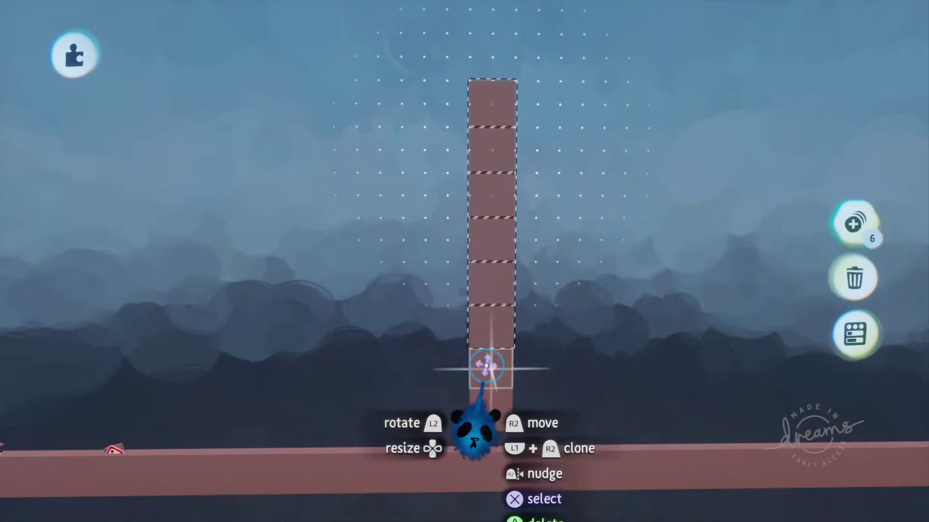
{"action": "left_click", "coordinate": [486, 367]}
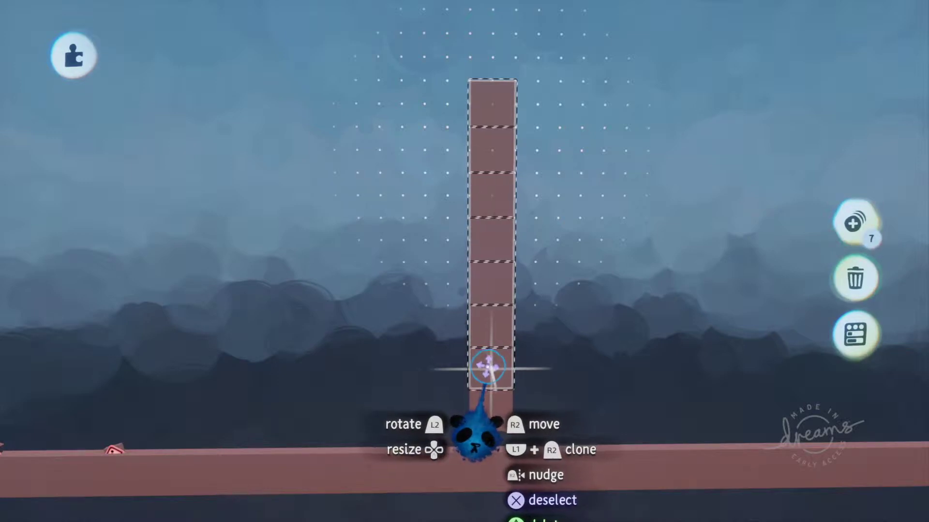
{"action": "left_click", "coordinate": [489, 395]}
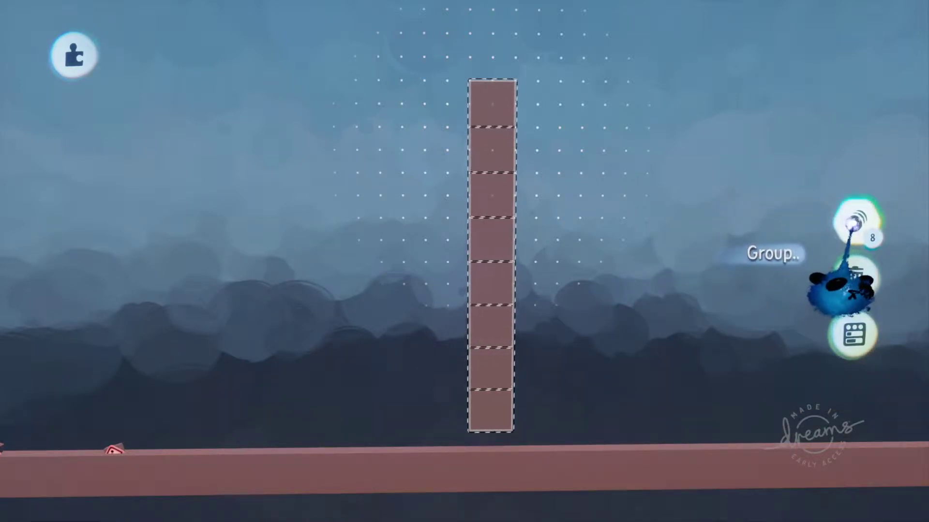
{"action": "left_click", "coordinate": [853, 223]}
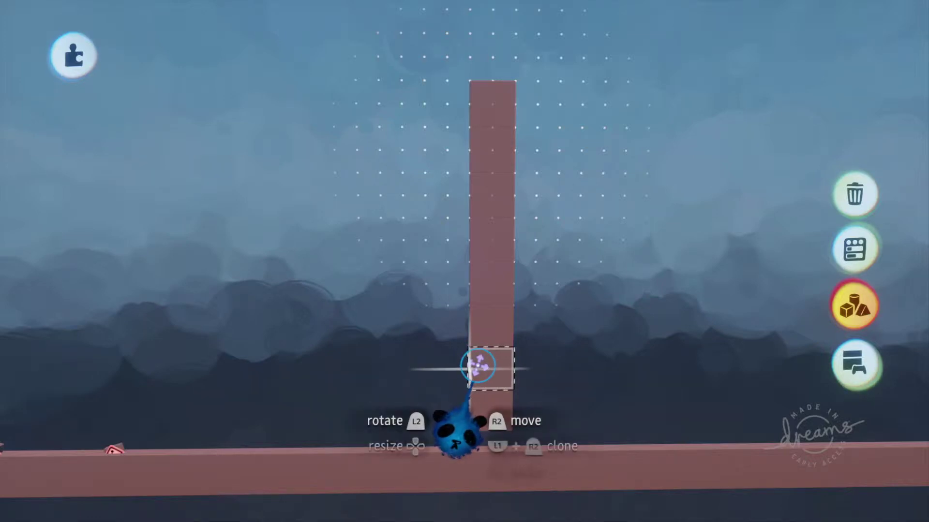
Clone the column's second-lowest block sideways to build an arm two blocks long on each side
{"action": "left_click_drag", "start_coordinate": [478, 366], "coordinate": [561, 373]}
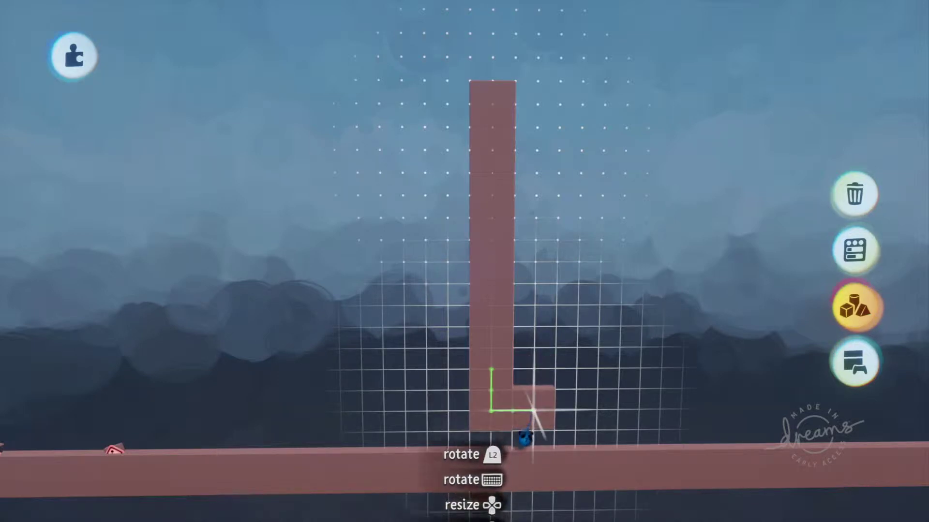
{"action": "left_click_drag", "start_coordinate": [541, 381], "coordinate": [532, 382]}
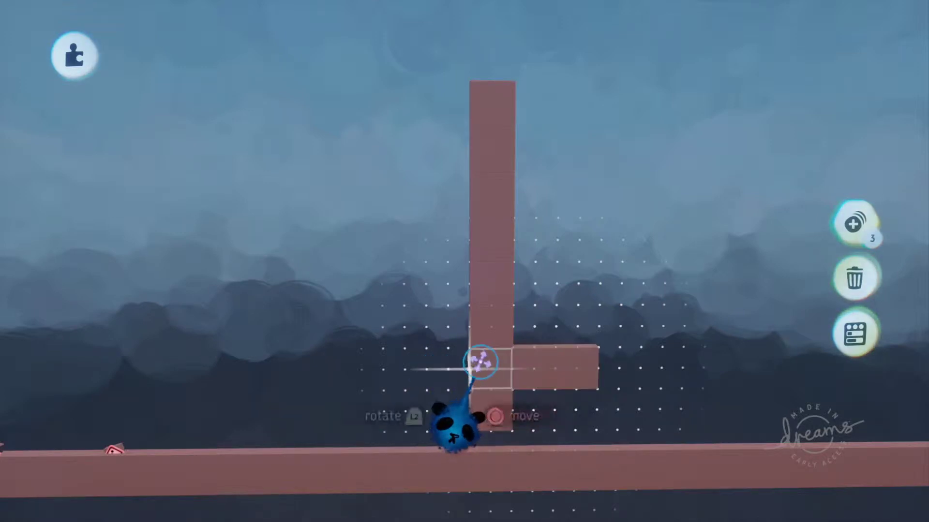
{"action": "left_click_drag", "start_coordinate": [480, 362], "coordinate": [448, 370]}
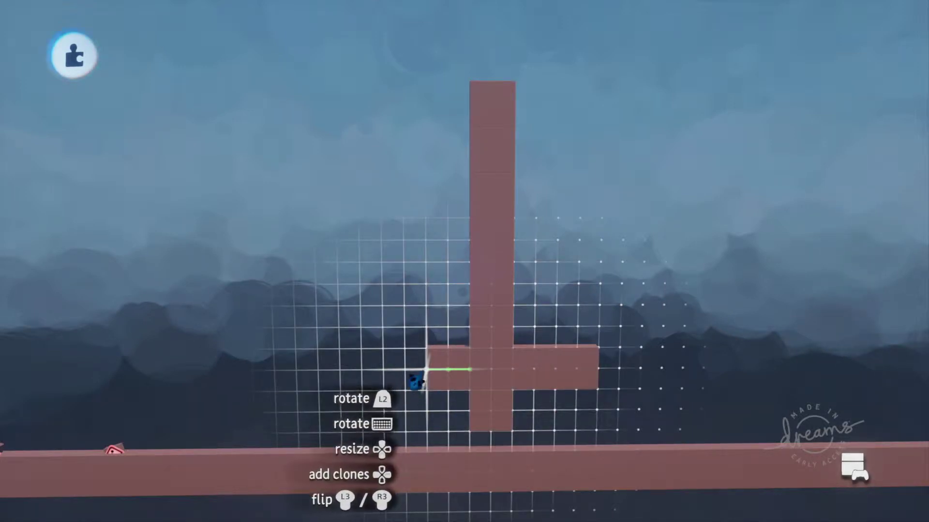
{"action": "key", "text": "Left"}
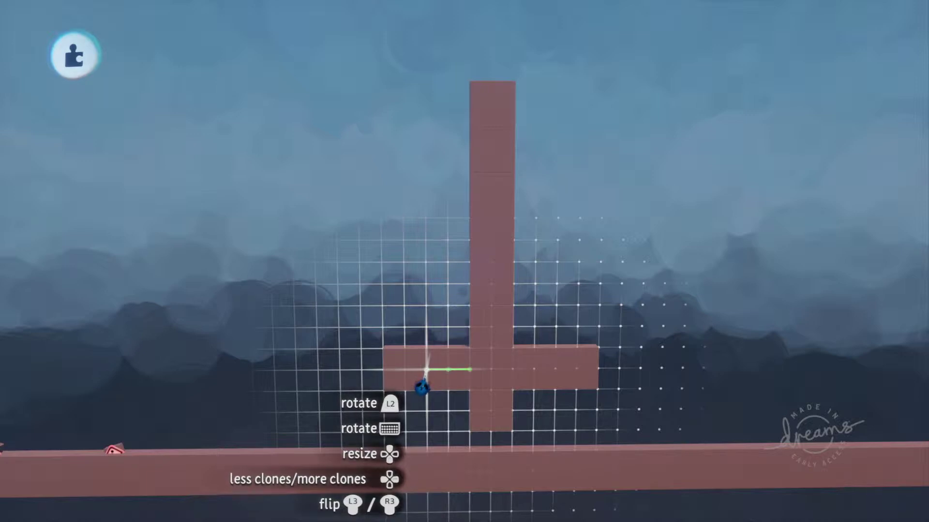
{"action": "key", "text": "Left"}
{"action": "key", "text": "Right"}
{"action": "key", "text": "Right"}
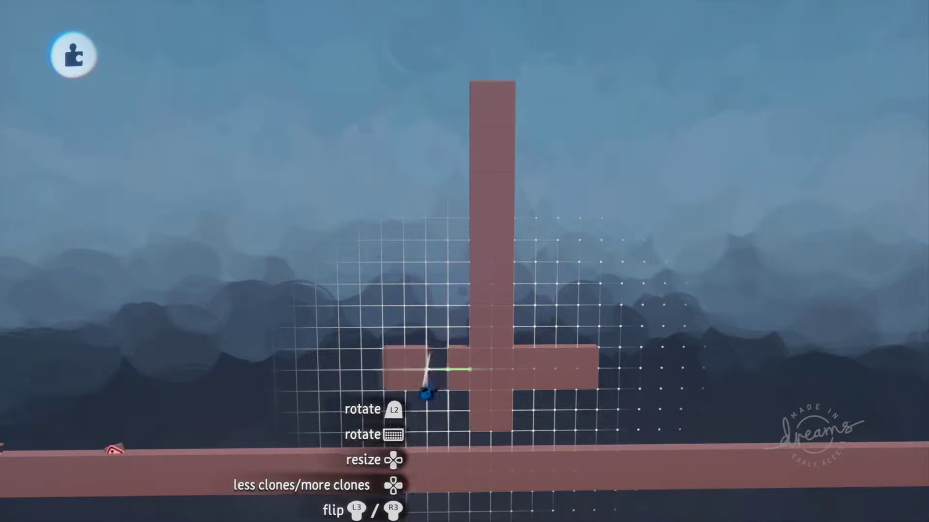
{"action": "left_click_drag", "start_coordinate": [423, 396], "coordinate": [428, 402]}
{"action": "key", "text": "Escape"}
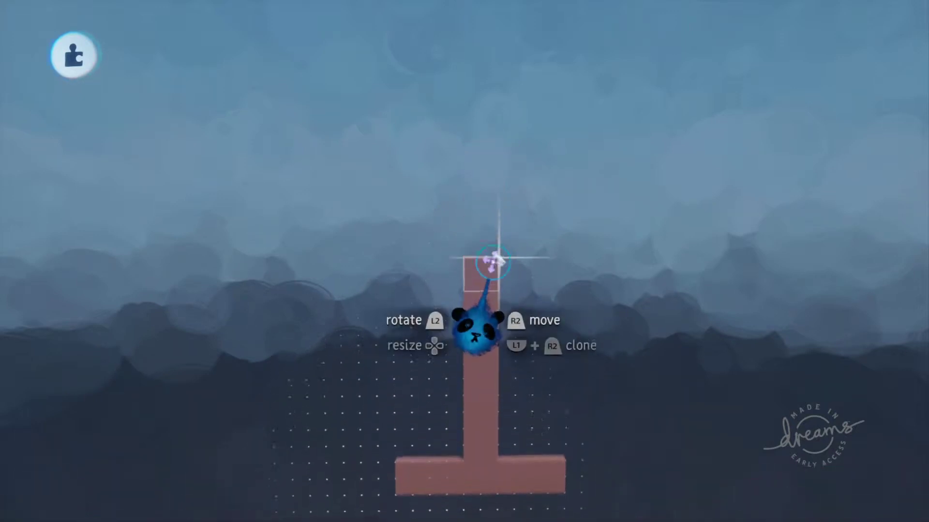
Extend the stem by cloning its top block one place up, and group all 12 blocks of the inverted T
{"action": "mouse_move", "coordinate": [486, 305]}
{"action": "left_mouse_down"}
{"action": "mouse_move", "coordinate": [491, 247]}
{"action": "mouse_move", "coordinate": [496, 306]}
{"action": "left_mouse_up"}
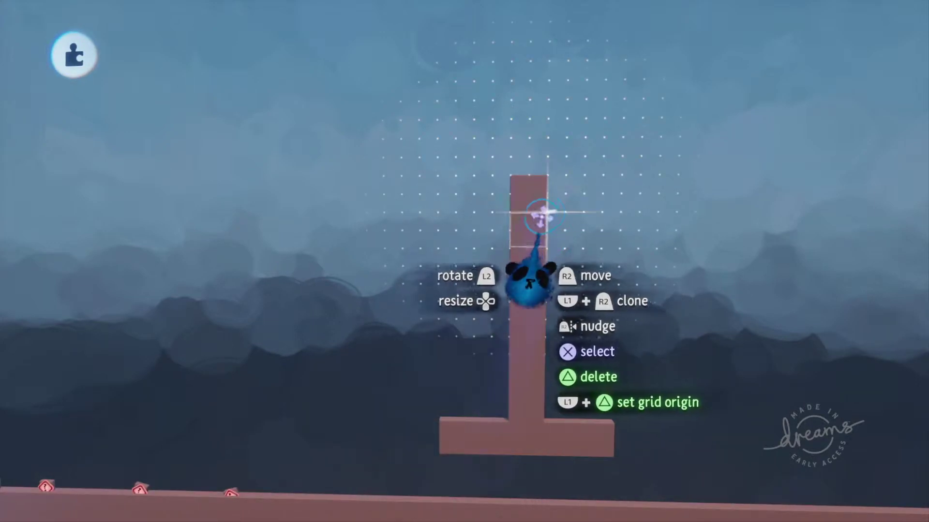
{"action": "left_click", "coordinate": [561, 249]}
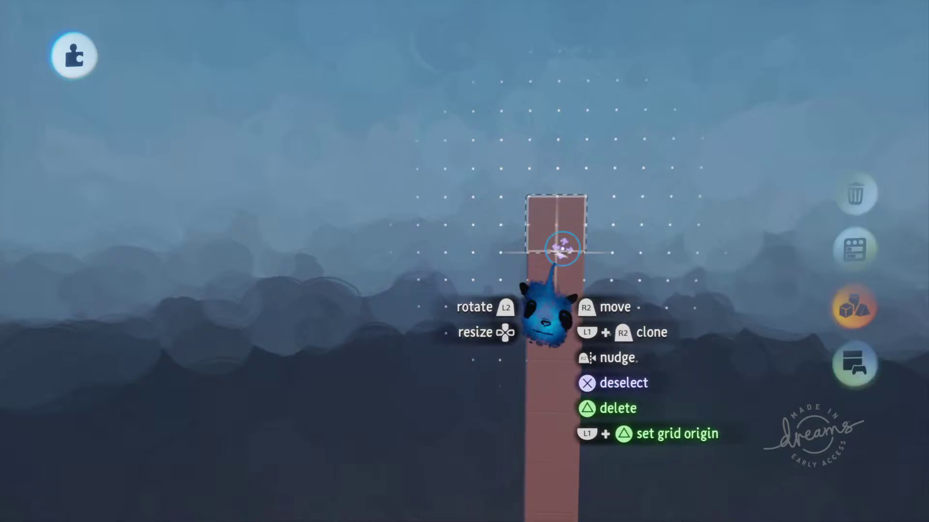
{"action": "left_click", "coordinate": [535, 193]}
{"action": "left_click", "coordinate": [526, 242]}
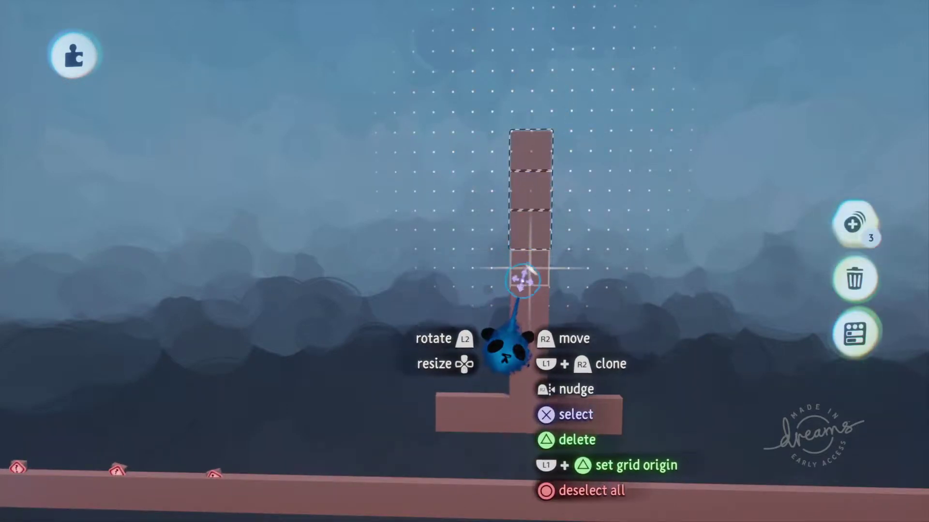
{"action": "mouse_move", "coordinate": [523, 280]}
{"action": "left_mouse_down"}
{"action": "mouse_move", "coordinate": [533, 318]}
{"action": "mouse_move", "coordinate": [525, 356]}
{"action": "mouse_move", "coordinate": [491, 413]}
{"action": "mouse_move", "coordinate": [605, 390]}
{"action": "left_mouse_up"}
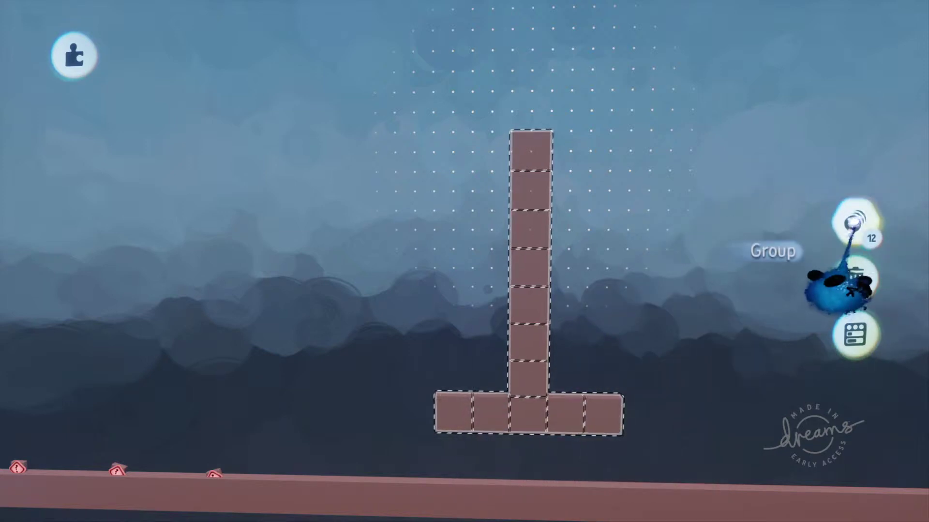
{"action": "left_click", "coordinate": [853, 223]}
{"action": "key", "text": "Escape"}
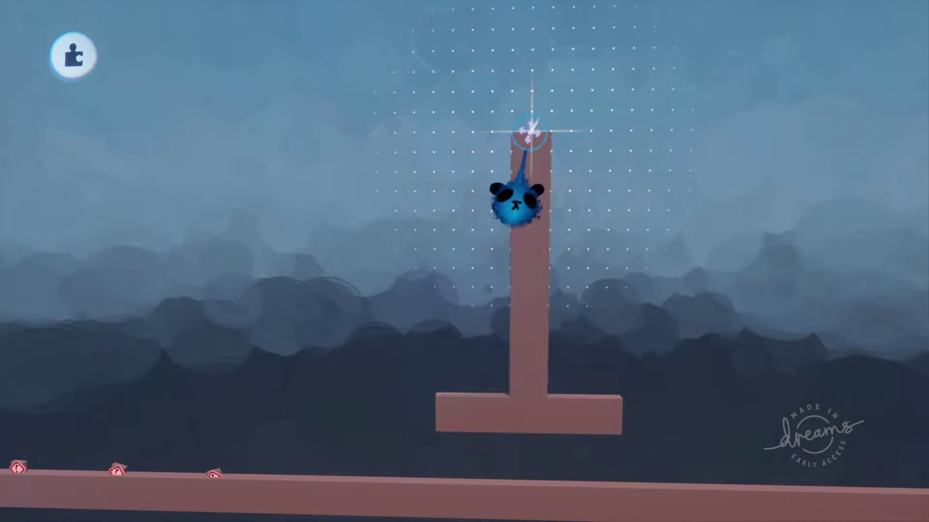
{"action": "key", "text": "Escape"}
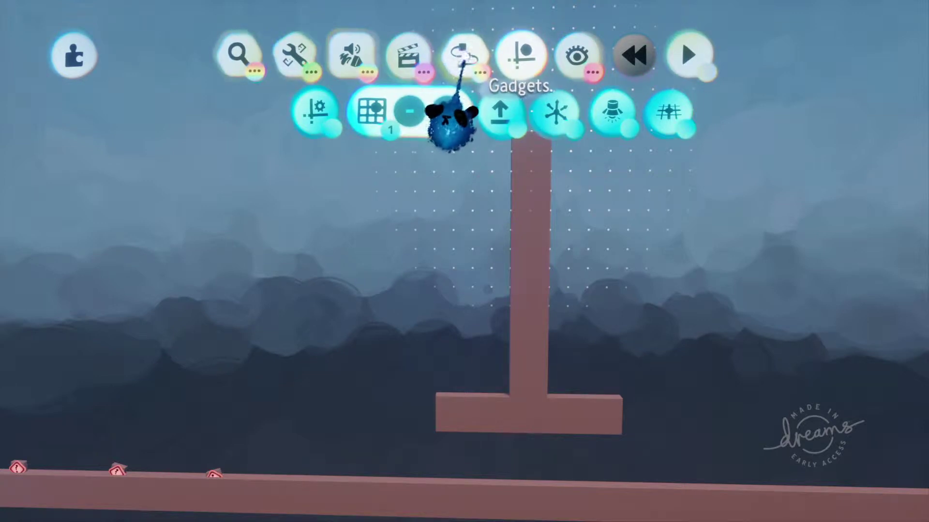
Try to place a motor bolt at the top of the inverted T's stem
{"action": "left_click", "coordinate": [463, 57]}
{"action": "left_click", "coordinate": [574, 105]}
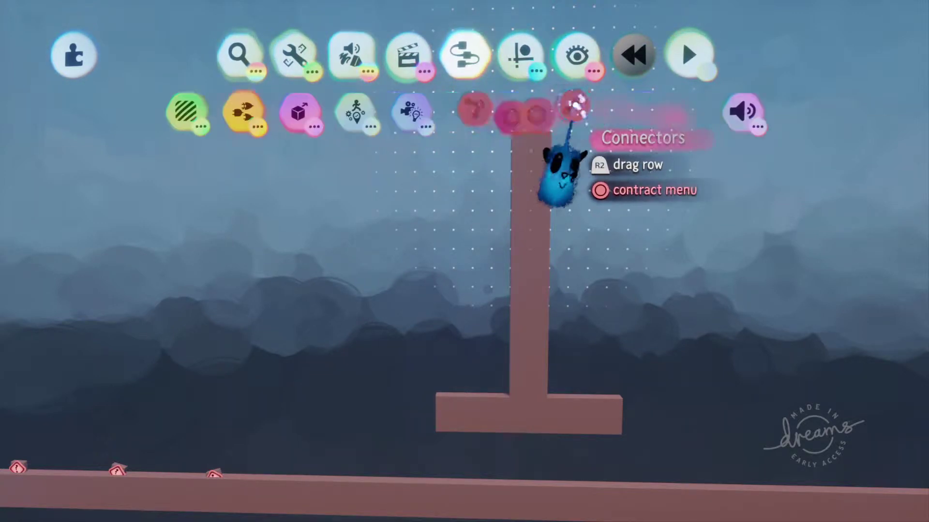
{"action": "left_click", "coordinate": [518, 107]}
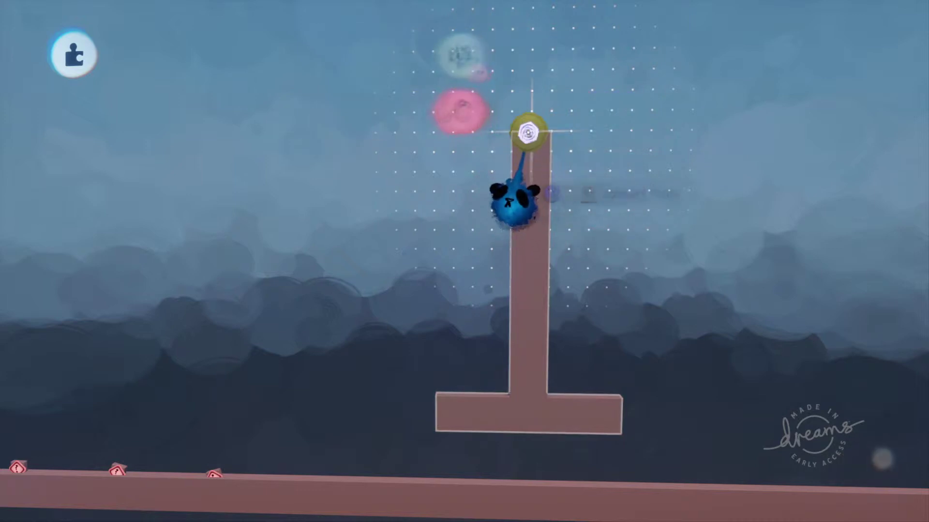
{"action": "scroll", "coordinate": [533, 147], "scroll_direction": "up", "scroll_amount": 2}
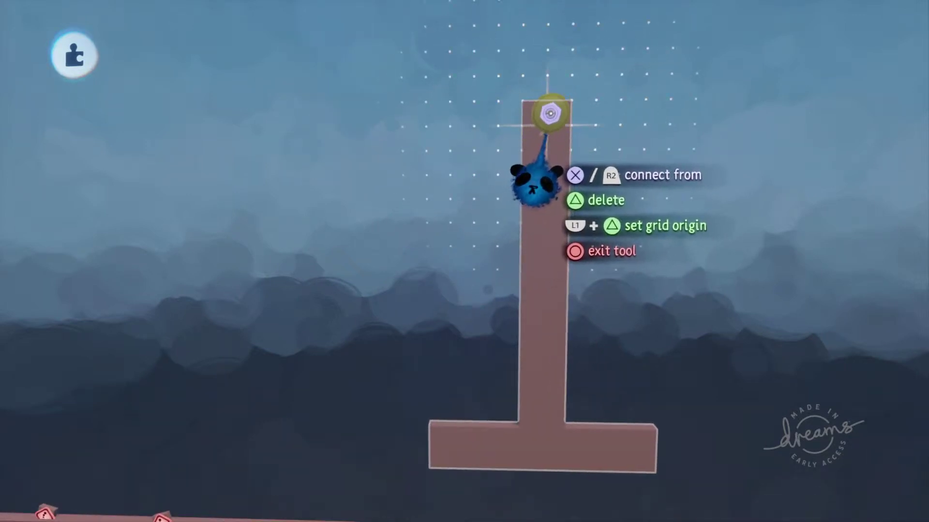
{"action": "left_click", "coordinate": [547, 127]}
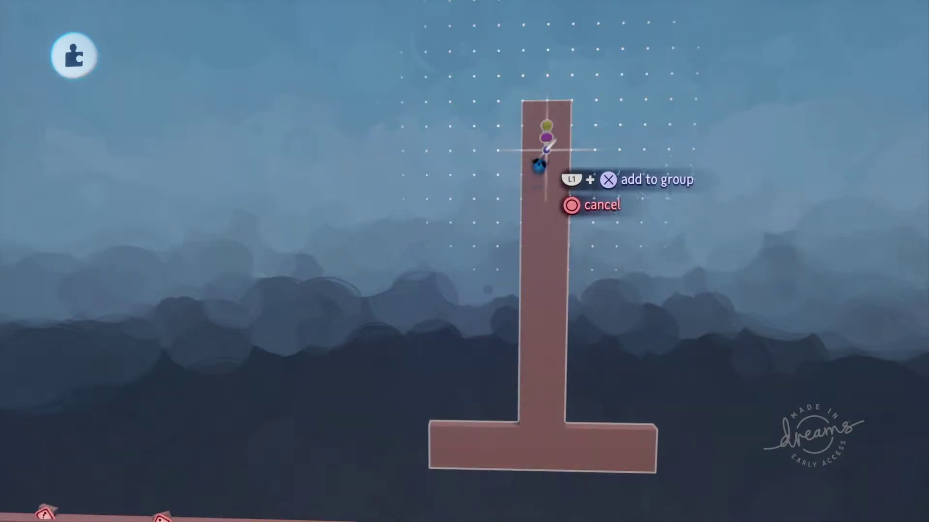
{"action": "scroll", "coordinate": [552, 96], "scroll_direction": "up", "scroll_amount": 1}
{"action": "middle_click_drag", "start_coordinate": [560, 103], "coordinate": [568, 236]}
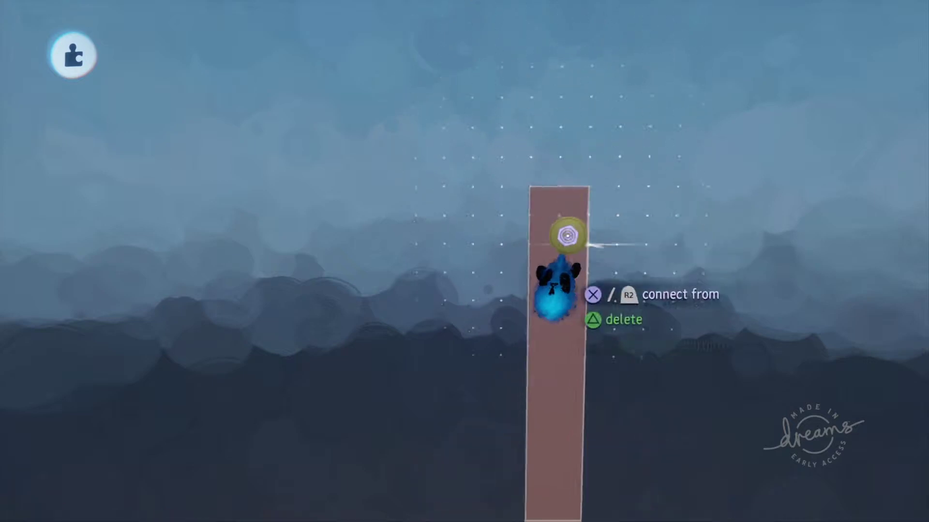
{"action": "scroll", "coordinate": [577, 182], "scroll_direction": "up", "scroll_amount": 3}
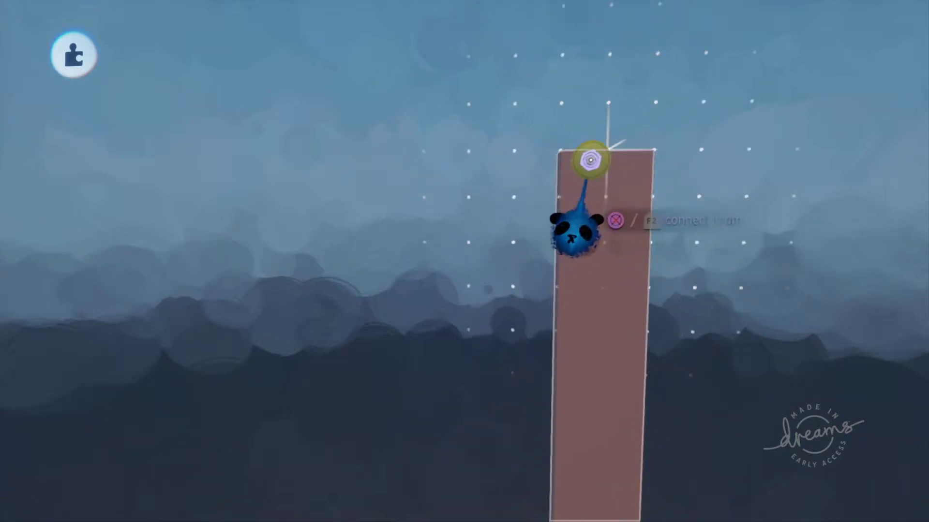
{"action": "left_click", "coordinate": [592, 223]}
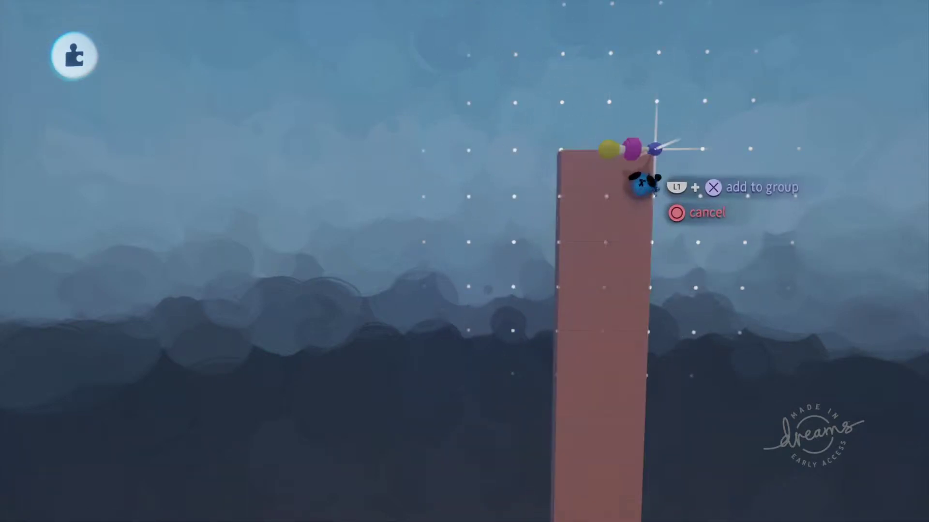
{"action": "left_click", "coordinate": [647, 191]}
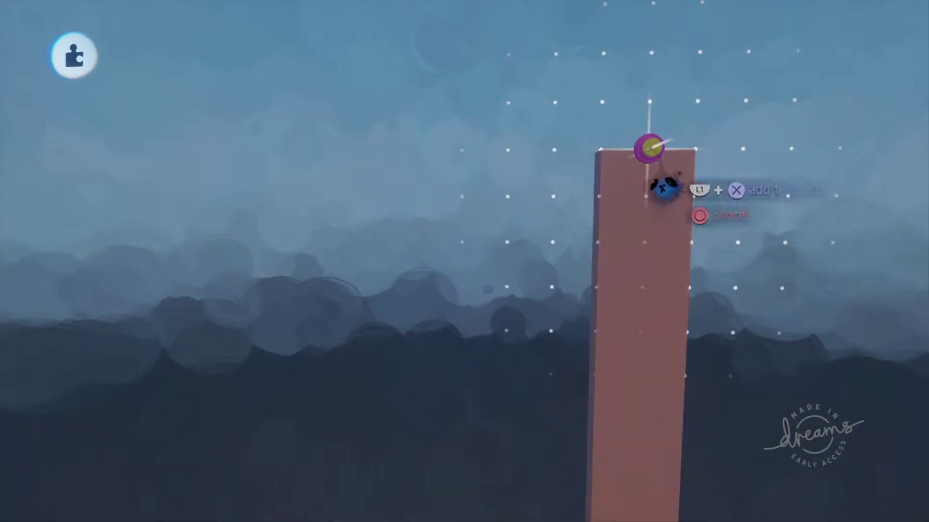
{"action": "scroll", "coordinate": [664, 201], "scroll_direction": "down", "scroll_amount": 3}
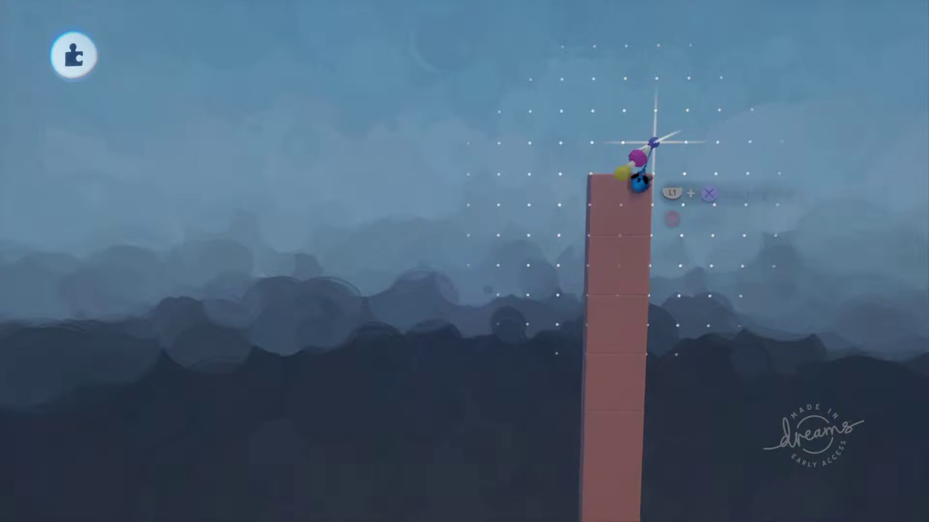
{"action": "scroll", "coordinate": [640, 178], "scroll_direction": "down", "scroll_amount": 3}
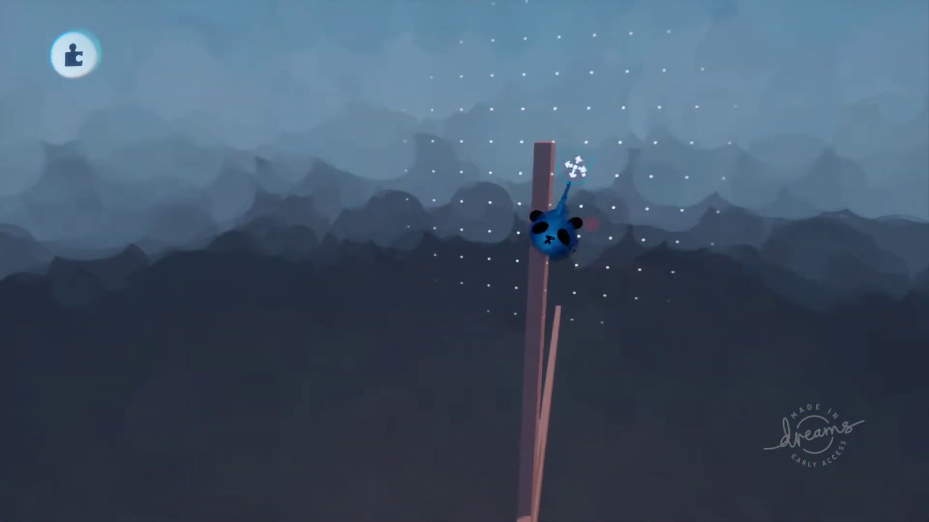
Clone the stem's top block shape sideways in sculpt mode, leaving a gap to the stem, and leave sculpt mode
{"action": "left_click_drag", "start_coordinate": [552, 158], "coordinate": [659, 178]}
{"action": "key", "text": "ctrl+z"}
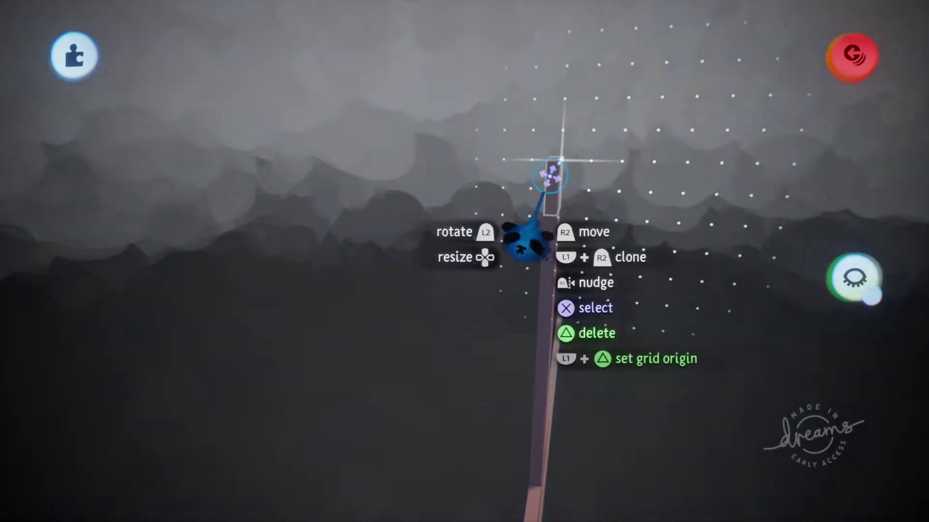
{"action": "left_click", "coordinate": [551, 173]}
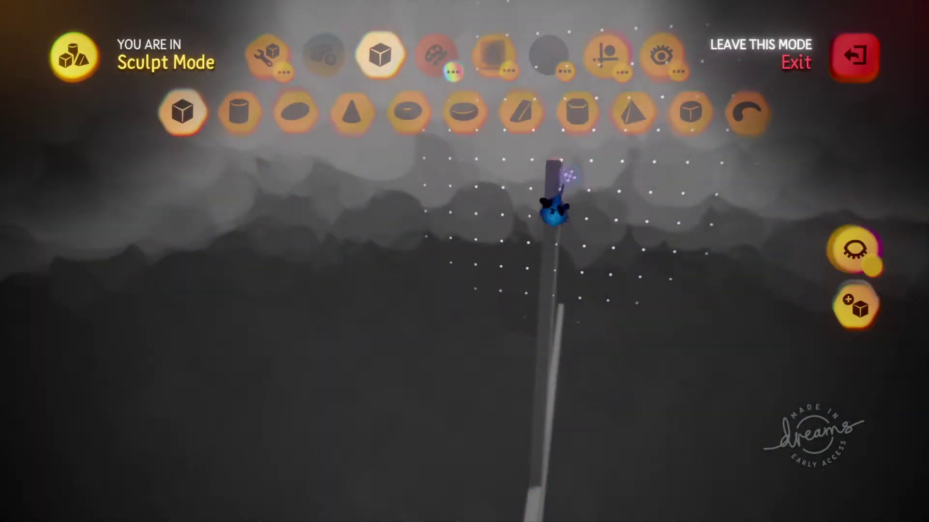
{"action": "left_click", "coordinate": [612, 208]}
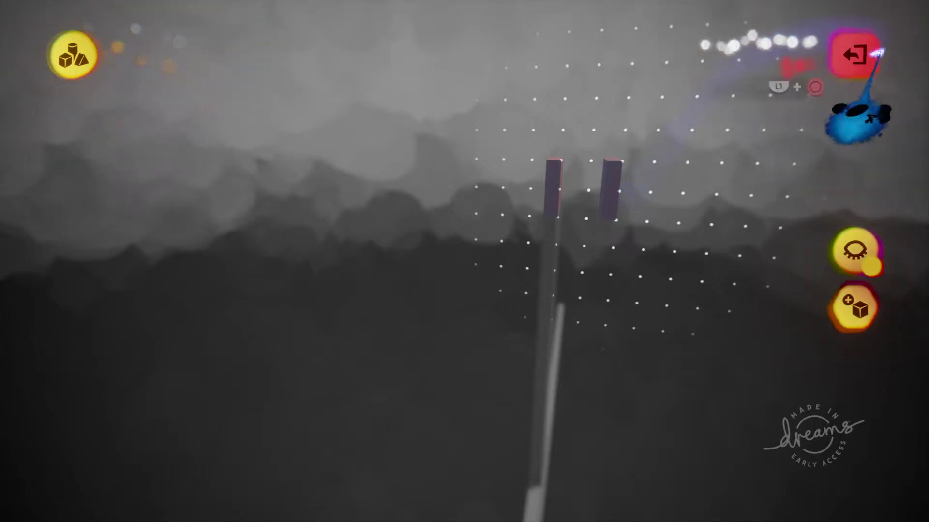
{"action": "left_click", "coordinate": [856, 54]}
{"action": "mouse_move", "coordinate": [613, 187]}
{"action": "left_mouse_down"}
{"action": "mouse_move", "coordinate": [651, 192]}
{"action": "mouse_move", "coordinate": [619, 191]}
{"action": "left_mouse_up"}
{"action": "left_click", "coordinate": [866, 54]}
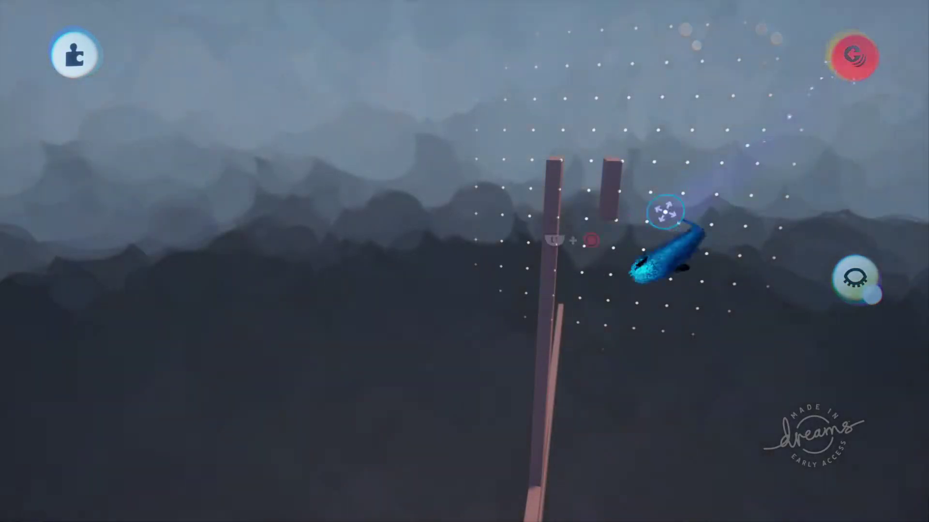
Check how the cloned block is selected together with the stem, and delete it from inside the group
{"action": "left_click_drag", "start_coordinate": [576, 250], "coordinate": [621, 292]}
{"action": "middle_click_drag", "start_coordinate": [647, 237], "coordinate": [651, 224]}
{"action": "left_click", "coordinate": [655, 194]}
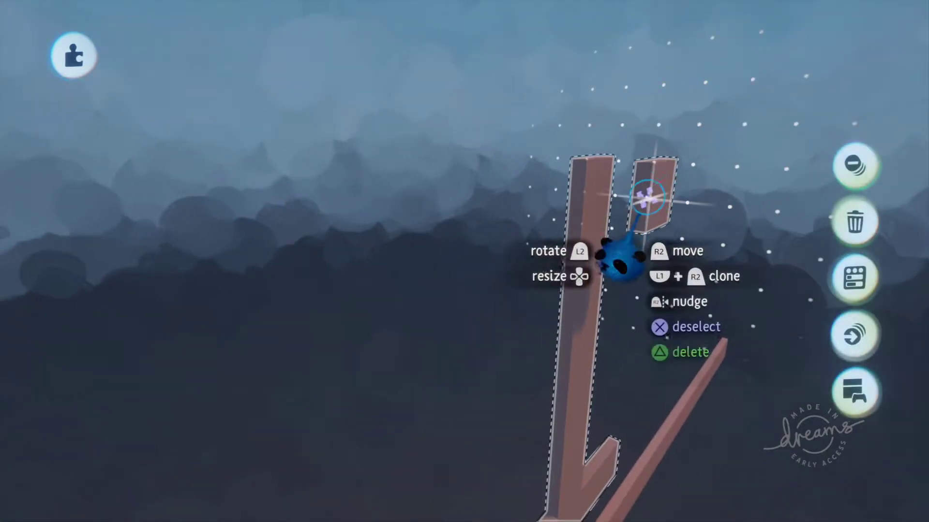
{"action": "left_click", "coordinate": [649, 200]}
{"action": "left_click", "coordinate": [651, 200]}
{"action": "left_click", "coordinate": [657, 205]}
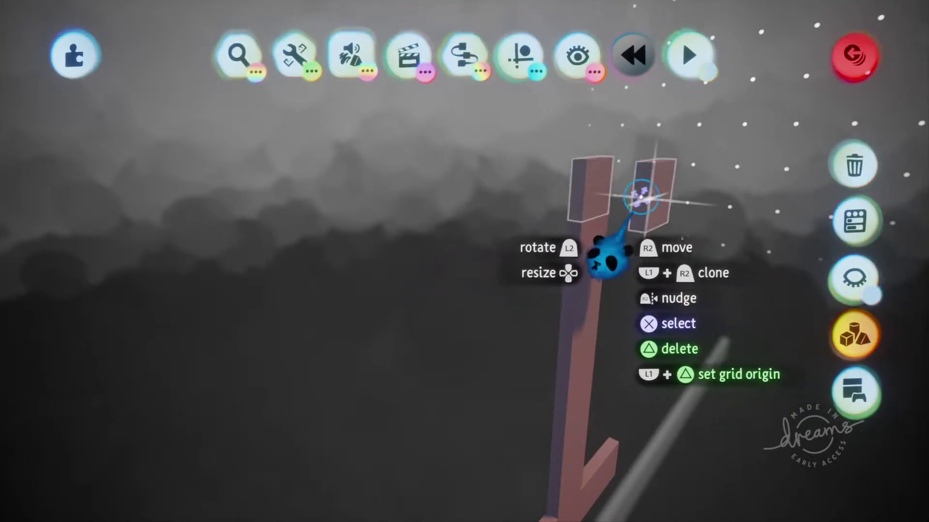
{"action": "key", "text": "Delete"}
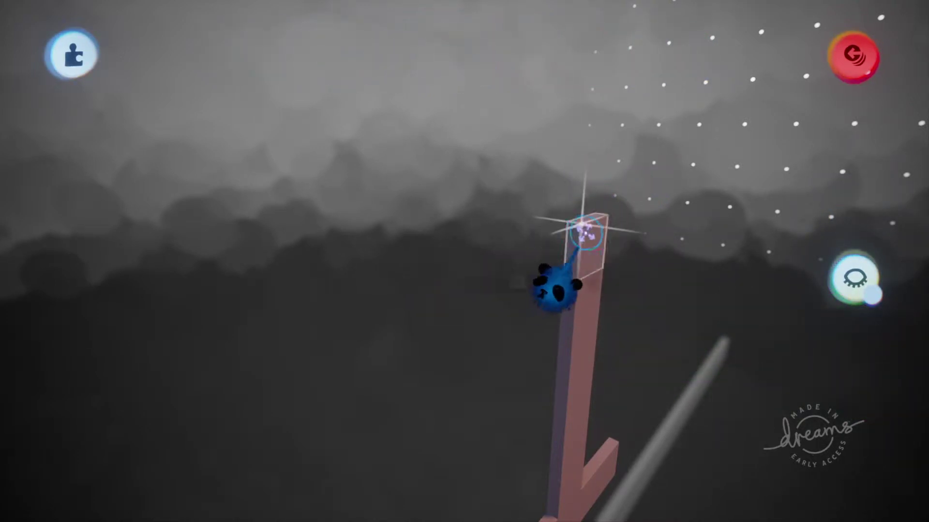
Undo the deletion and the cloning of the top block
{"action": "key", "text": "ctrl+z"}
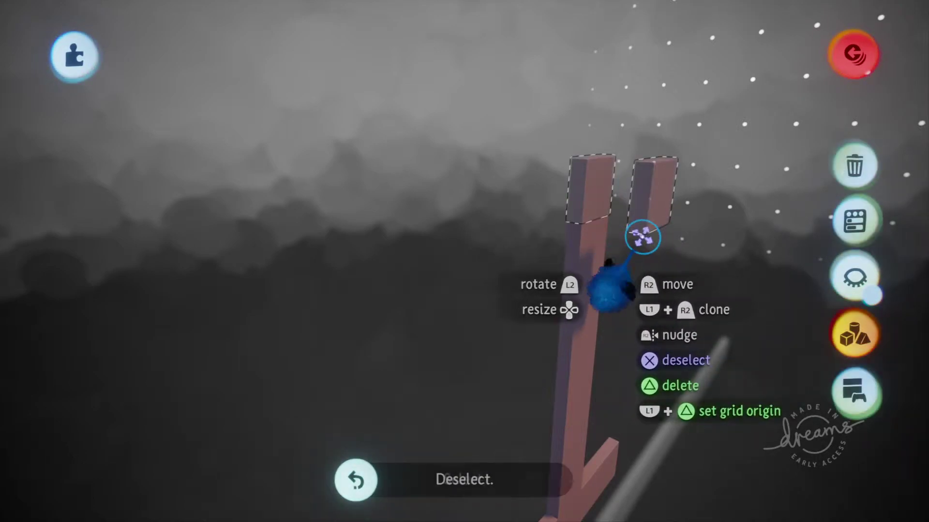
{"action": "key", "text": "ctrl+z"}
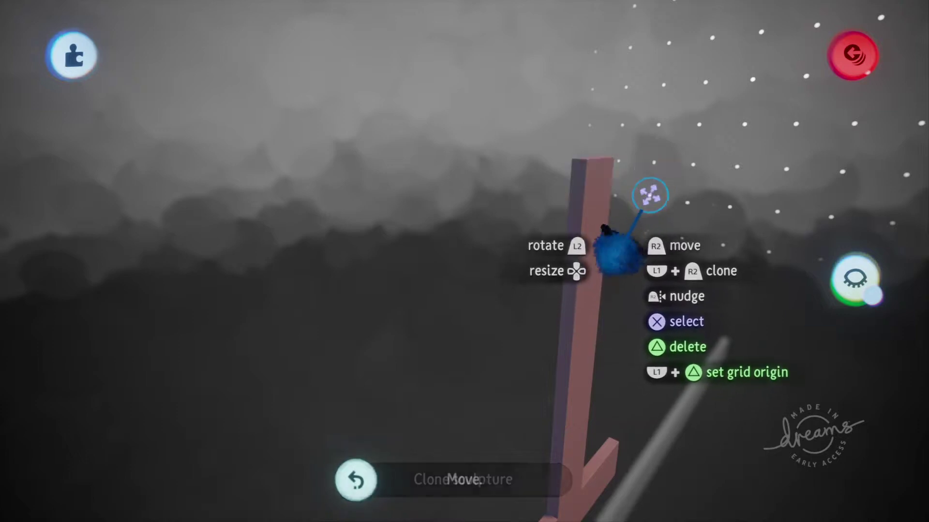
{"action": "key", "text": "ctrl+z"}
{"action": "key", "text": "ctrl+z"}
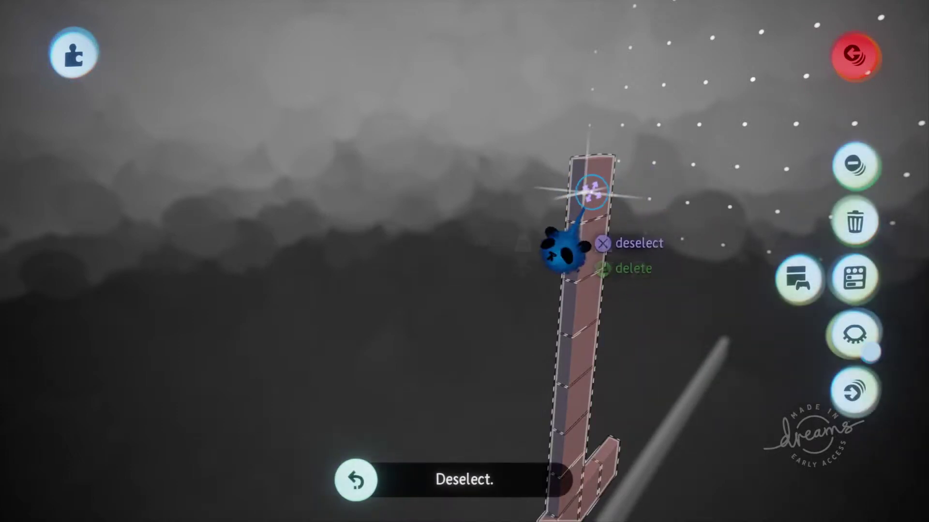
Ungroup the inverted T and clone the stem's top block four grid steps away from the stem's face
{"action": "left_click", "coordinate": [849, 162]}
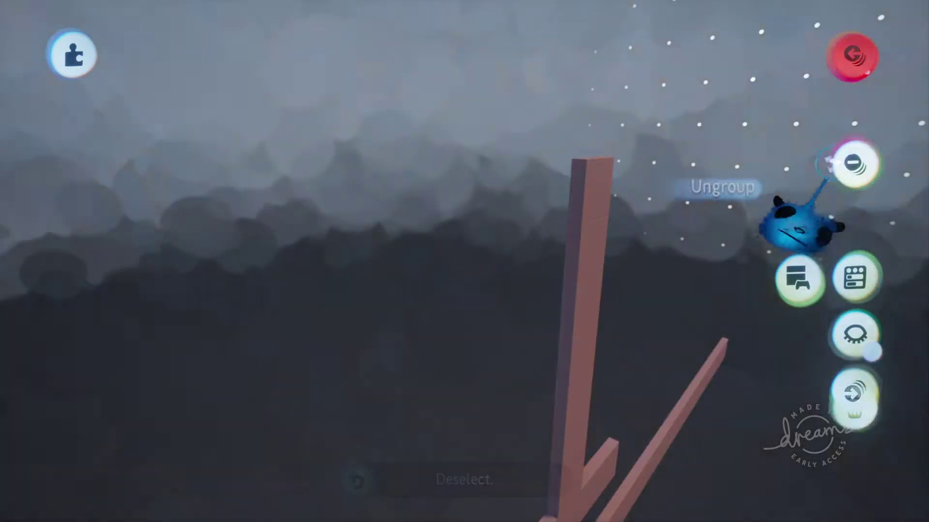
{"action": "middle_click_drag", "start_coordinate": [668, 202], "coordinate": [655, 152]}
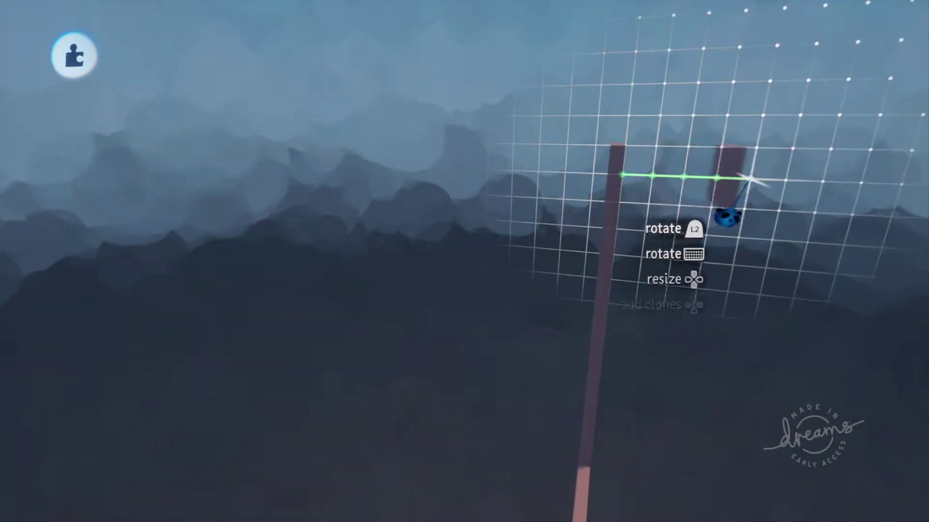
{"action": "middle_click_drag", "start_coordinate": [747, 189], "coordinate": [667, 212]}
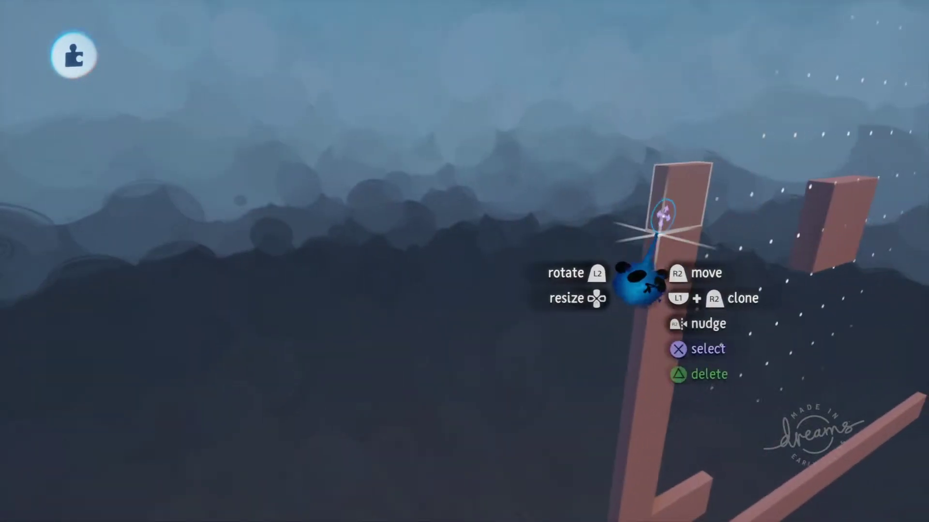
Select all blocks of the inverted T without the detached block and group them
{"action": "mouse_move", "coordinate": [666, 212]}
{"action": "left_mouse_down"}
{"action": "mouse_move", "coordinate": [673, 265]}
{"action": "mouse_move", "coordinate": [648, 356]}
{"action": "left_mouse_up"}
{"action": "middle_click_drag", "start_coordinate": [647, 334], "coordinate": [630, 176]}
{"action": "left_click", "coordinate": [630, 176]}
{"action": "mouse_move", "coordinate": [631, 267]}
{"action": "left_mouse_down"}
{"action": "mouse_move", "coordinate": [658, 79]}
{"action": "mouse_move", "coordinate": [618, 327]}
{"action": "mouse_move", "coordinate": [560, 357]}
{"action": "mouse_move", "coordinate": [680, 325]}
{"action": "left_mouse_up"}
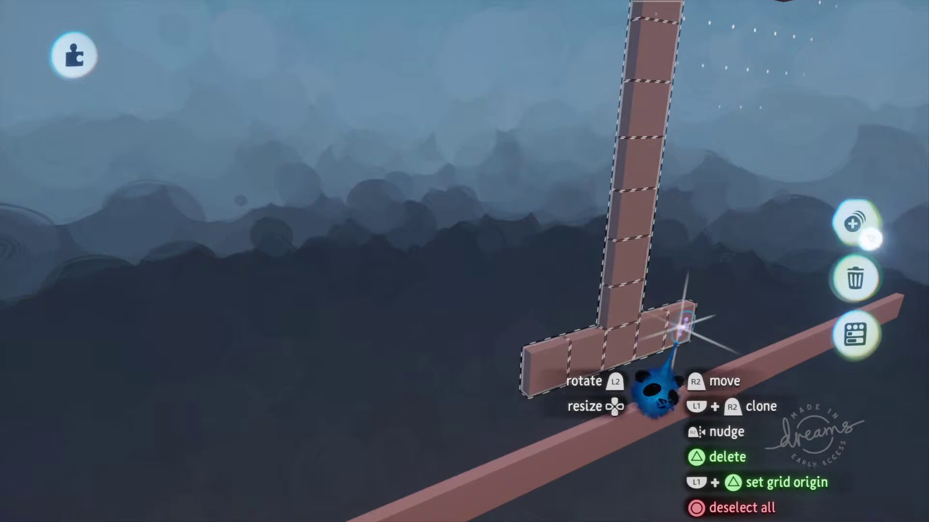
{"action": "left_click", "coordinate": [837, 223]}
{"action": "middle_click_drag", "start_coordinate": [830, 222], "coordinate": [825, 172]}
{"action": "middle_click_drag", "start_coordinate": [794, 239], "coordinate": [580, 228]}
Select the detached block and the T to check that they are separate objects, and clear the selection
{"action": "left_click", "coordinate": [510, 218]}
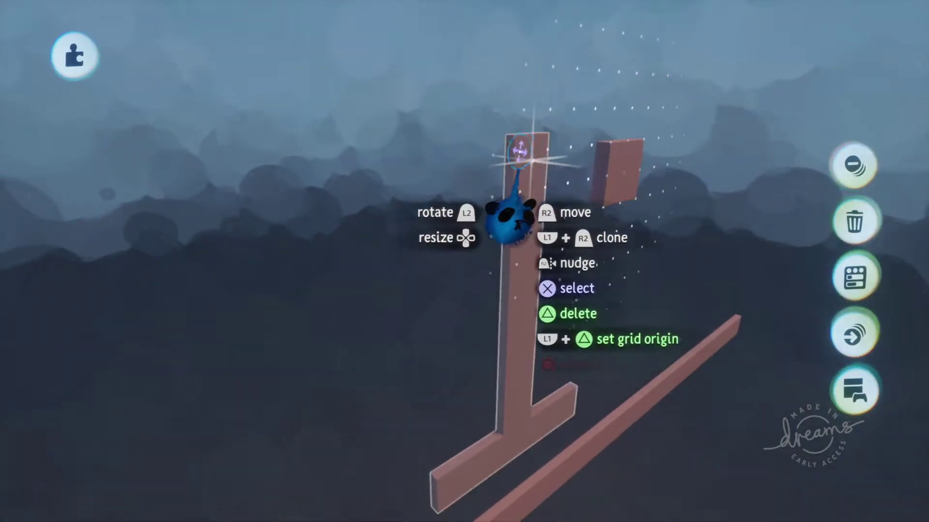
{"action": "middle_click_drag", "start_coordinate": [514, 218], "coordinate": [570, 244]}
{"action": "middle_click_drag", "start_coordinate": [590, 179], "coordinate": [680, 189]}
{"action": "left_click", "coordinate": [695, 193]}
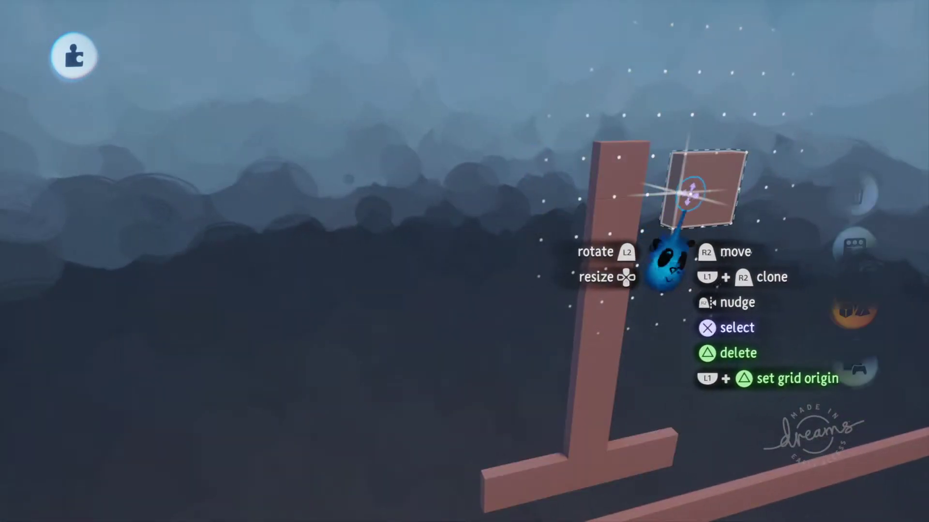
{"action": "left_click", "coordinate": [600, 239]}
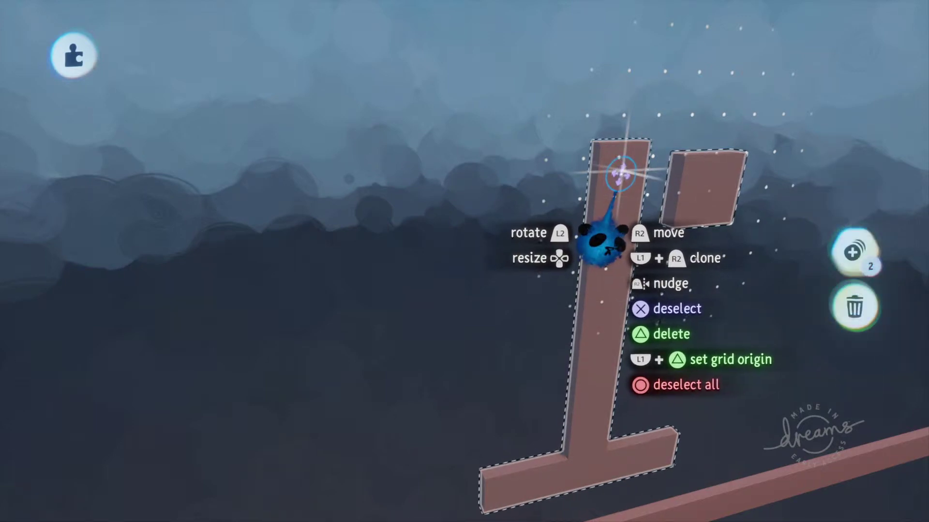
{"action": "key", "text": "Escape"}
{"action": "middle_click_drag", "start_coordinate": [620, 228], "coordinate": [603, 218]}
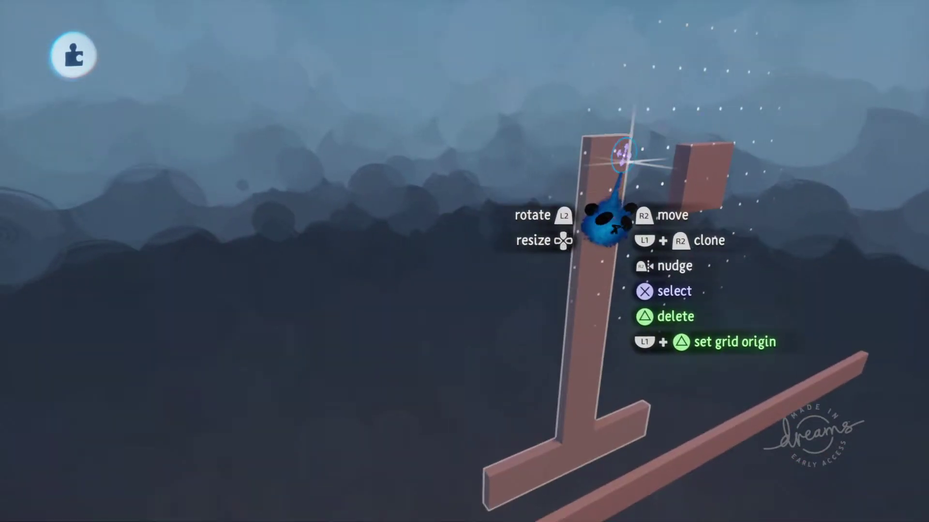
Connect the top of the T's stem to the detached block with a motor bolt
{"action": "mouse_move", "coordinate": [602, 91]}
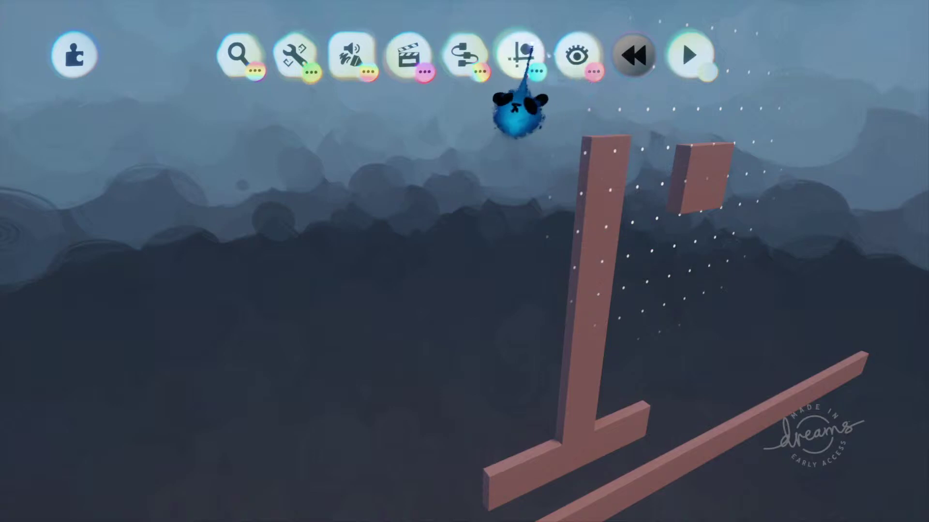
{"action": "left_click", "coordinate": [473, 49]}
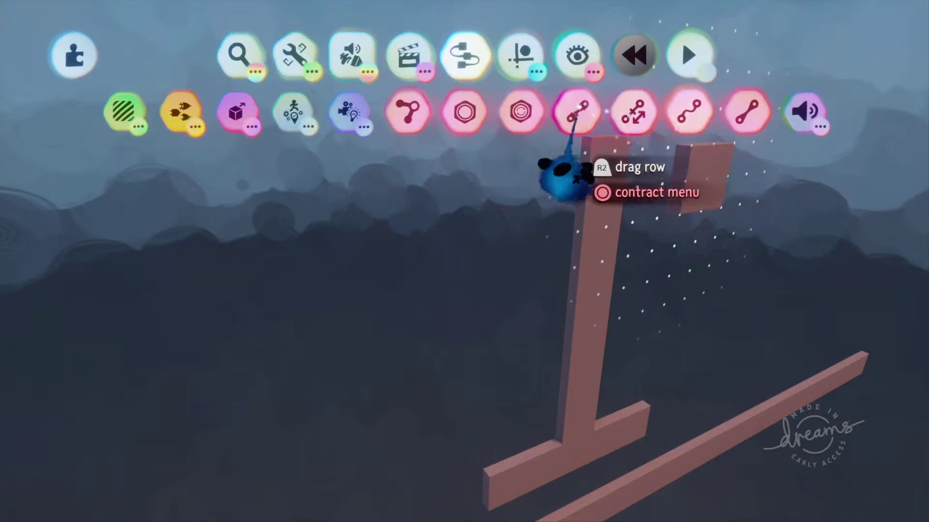
{"action": "left_click", "coordinate": [525, 115]}
{"action": "left_click", "coordinate": [610, 145]}
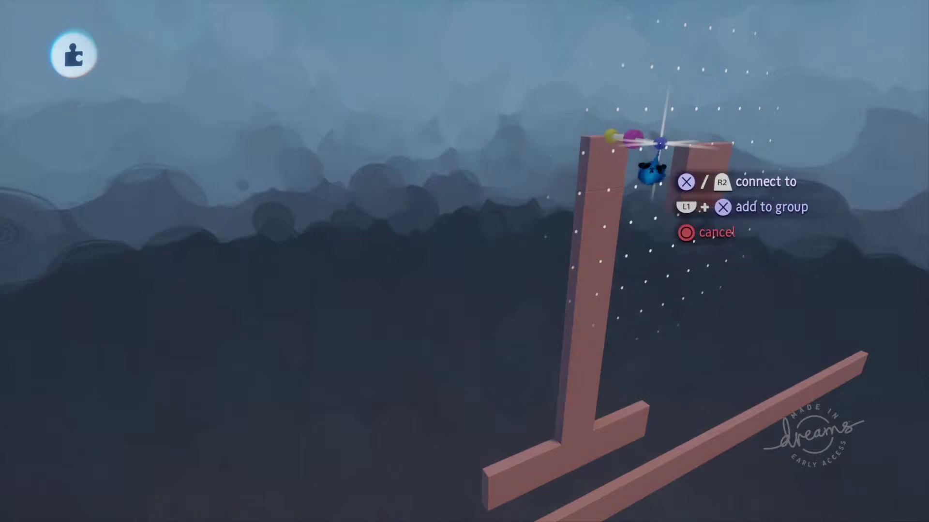
{"action": "middle_click_drag", "start_coordinate": [672, 135], "coordinate": [666, 158]}
{"action": "left_click", "coordinate": [614, 154]}
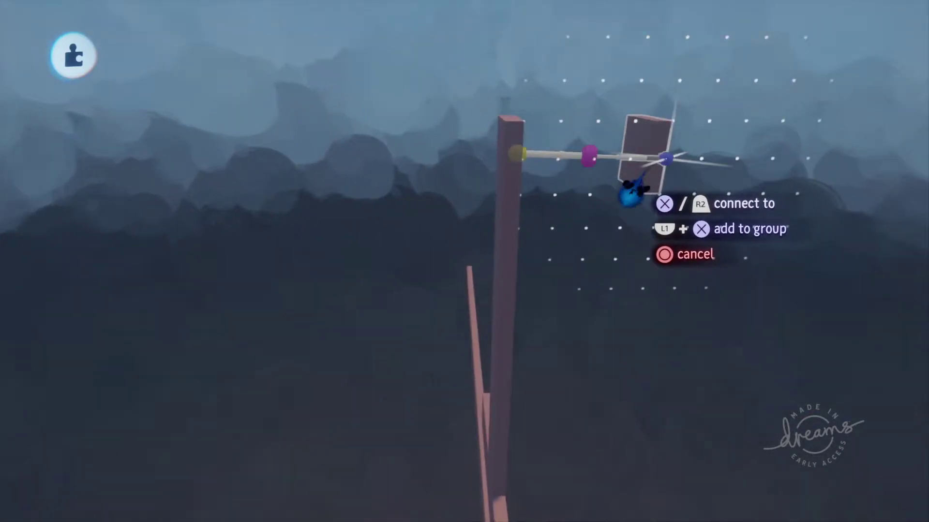
{"action": "left_click", "coordinate": [638, 194]}
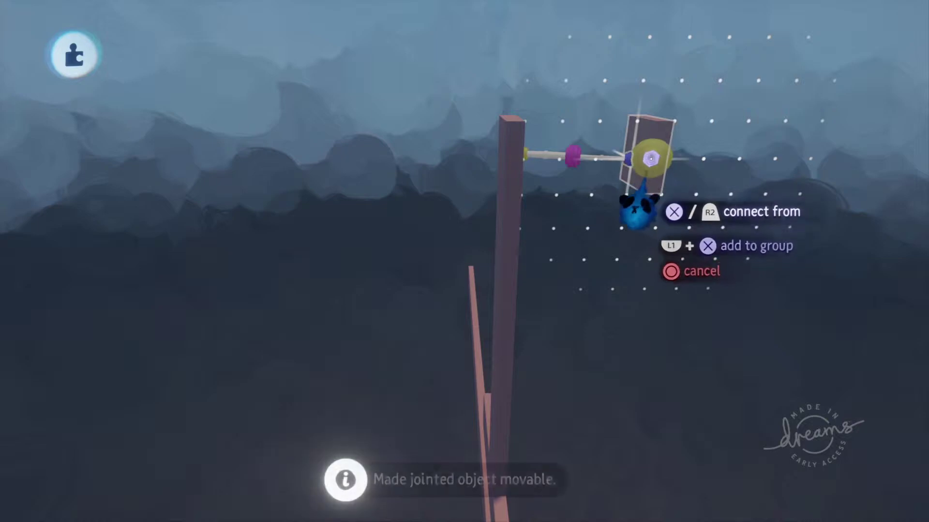
Undo the motor bolt between the stem and the detached block
{"action": "mouse_move", "coordinate": [632, 207]}
{"action": "middle_mouse_down"}
{"action": "mouse_move", "coordinate": [659, 260]}
{"action": "mouse_move", "coordinate": [690, 291]}
{"action": "mouse_move", "coordinate": [715, 274]}
{"action": "mouse_move", "coordinate": [649, 240]}
{"action": "mouse_move", "coordinate": [632, 199]}
{"action": "middle_mouse_up"}
{"action": "key", "text": "ctrl+z"}
{"action": "left_click", "coordinate": [634, 188]}
{"action": "key", "text": "ctrl+z"}
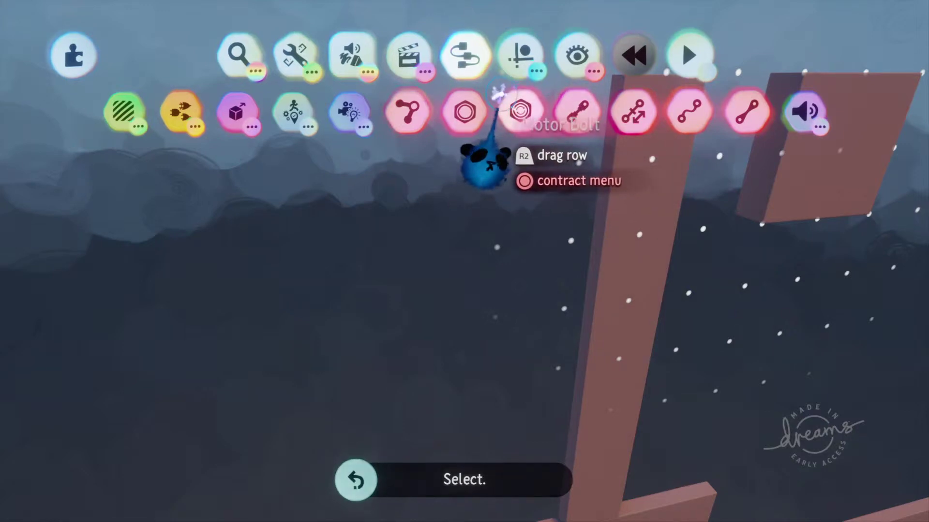
Connect the top of the T's stem to the detached block with a motor bolt, checking the connection from the side
{"action": "left_click", "coordinate": [517, 110]}
{"action": "middle_click_drag", "start_coordinate": [518, 110], "coordinate": [645, 119]}
{"action": "left_click", "coordinate": [629, 121]}
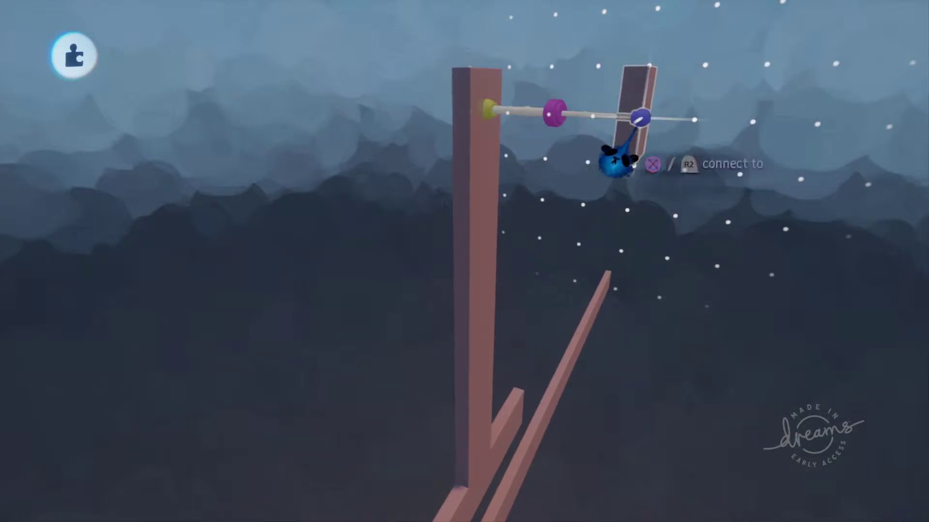
{"action": "middle_click_drag", "start_coordinate": [640, 118], "coordinate": [771, 323]}
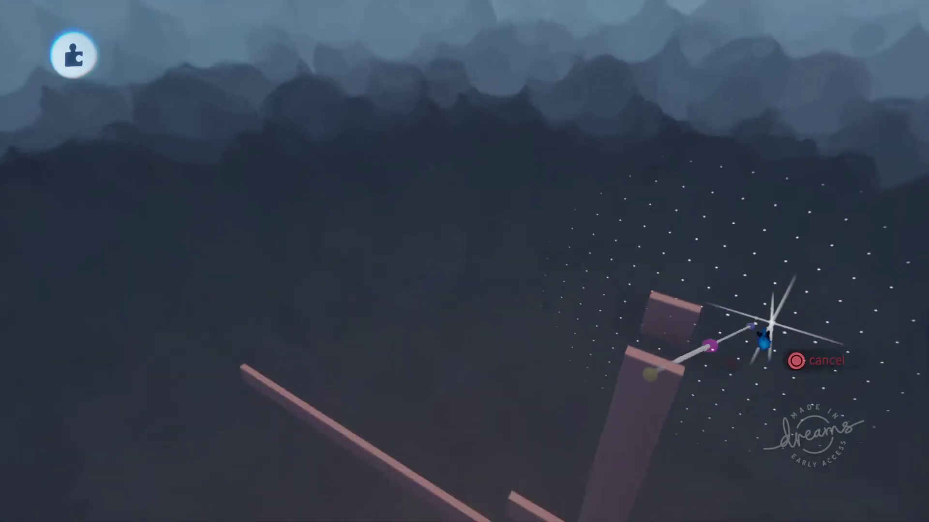
{"action": "left_click_drag", "start_coordinate": [764, 338], "coordinate": [720, 327]}
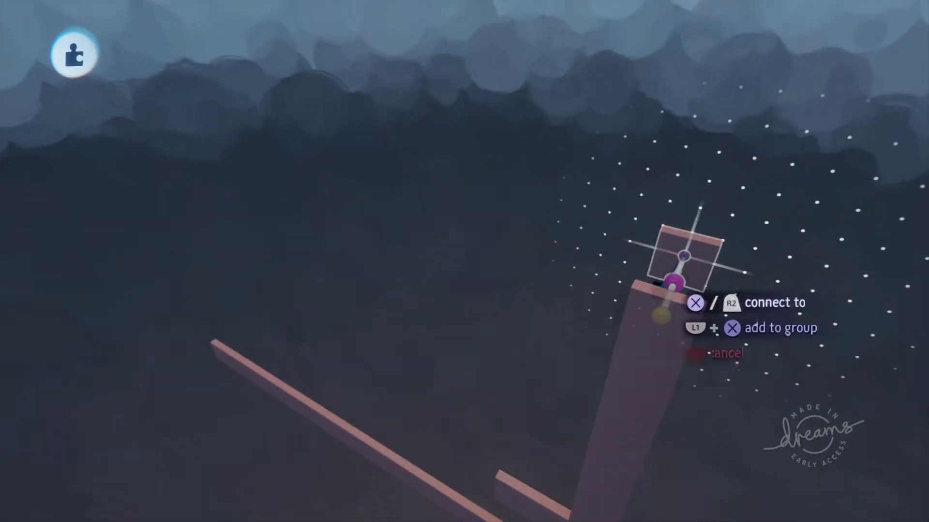
{"action": "left_click", "coordinate": [683, 255]}
{"action": "middle_click_drag", "start_coordinate": [678, 259], "coordinate": [746, 304]}
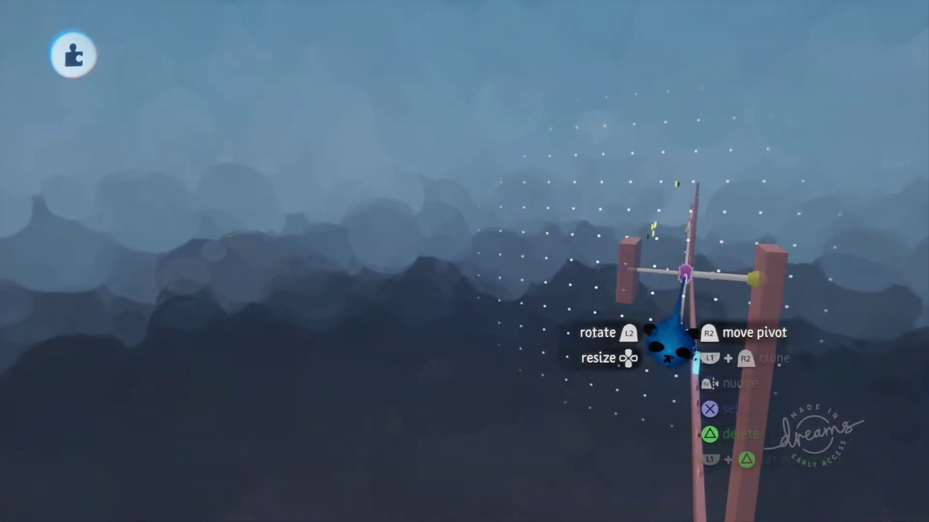
{"action": "middle_click_drag", "start_coordinate": [684, 276], "coordinate": [811, 296]}
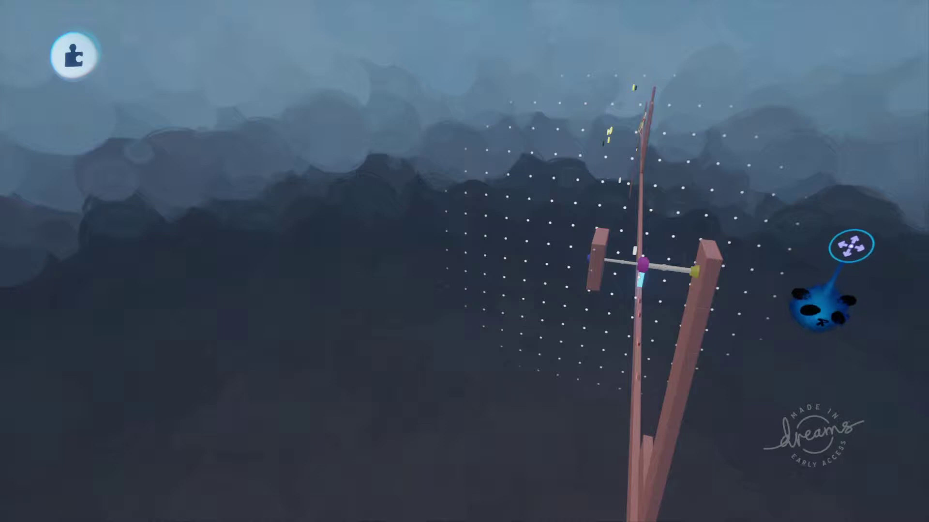
Undo the motor bolt, select the detached block to check it, and clear the selection
{"action": "key", "text": "ctrl+z"}
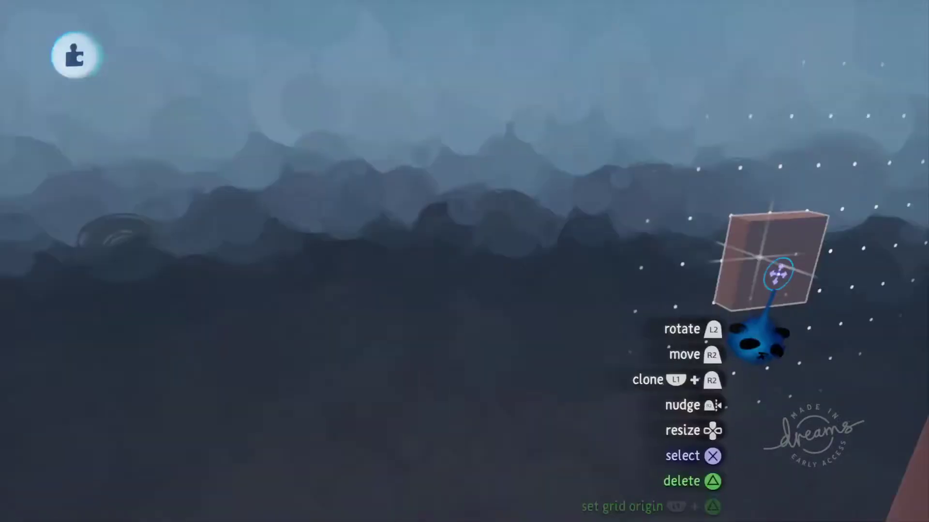
{"action": "left_click", "coordinate": [780, 273]}
{"action": "left_click", "coordinate": [785, 271]}
{"action": "left_click", "coordinate": [782, 271]}
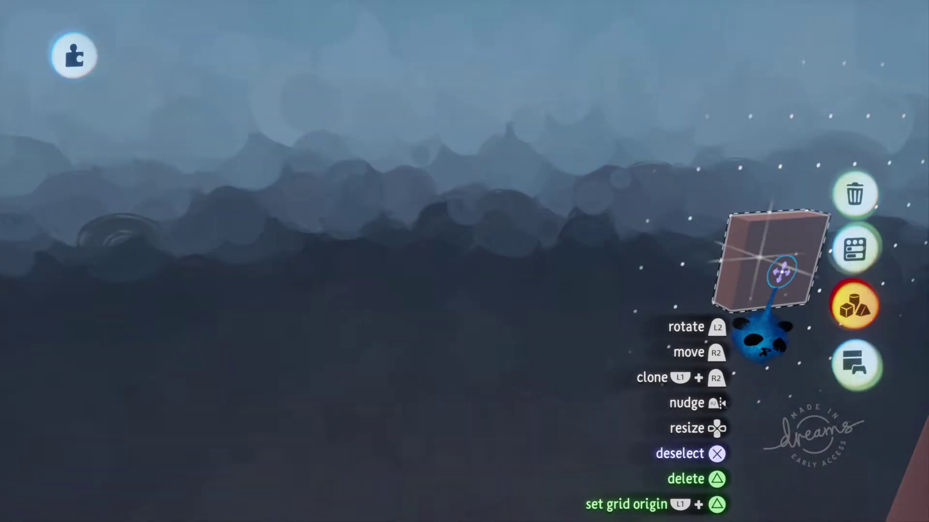
{"action": "left_click", "coordinate": [781, 274]}
{"action": "middle_click_drag", "start_coordinate": [780, 281], "coordinate": [810, 212]}
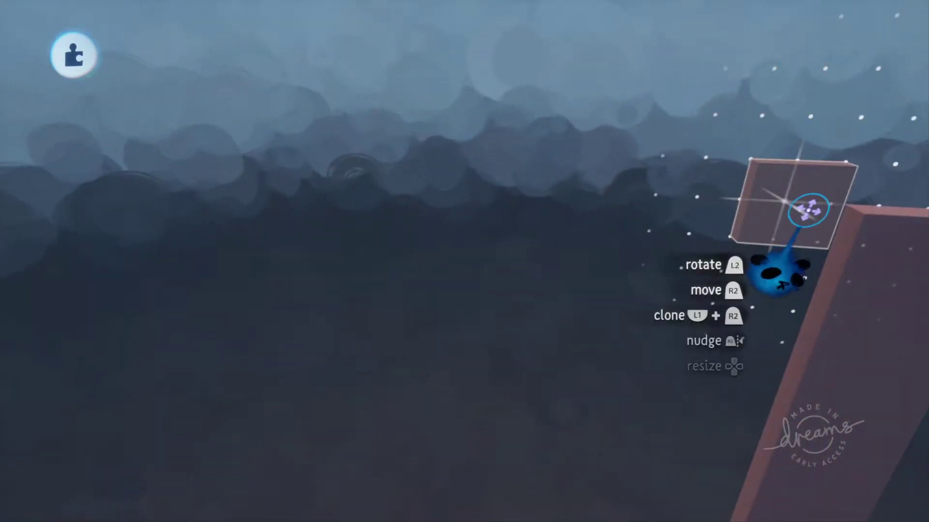
{"action": "key", "text": "Escape"}
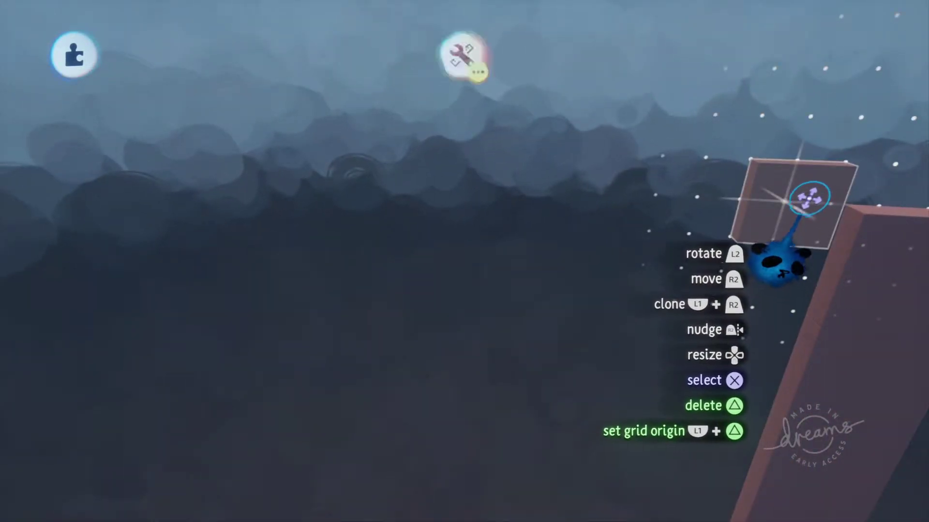
Connect the detached block to the top of the T's stem with a motor bolt, starting from the block
{"action": "left_click", "coordinate": [525, 112]}
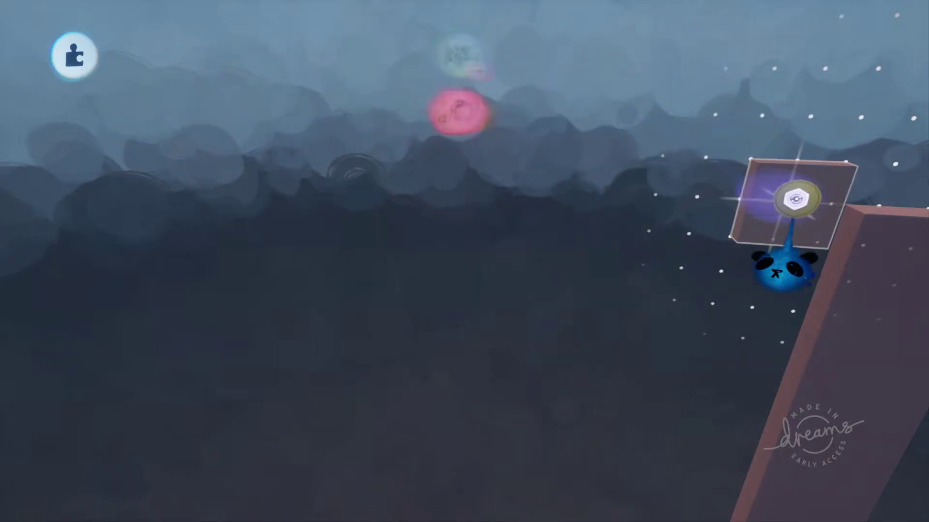
{"action": "left_click", "coordinate": [788, 199]}
{"action": "middle_click_drag", "start_coordinate": [780, 291], "coordinate": [654, 152]}
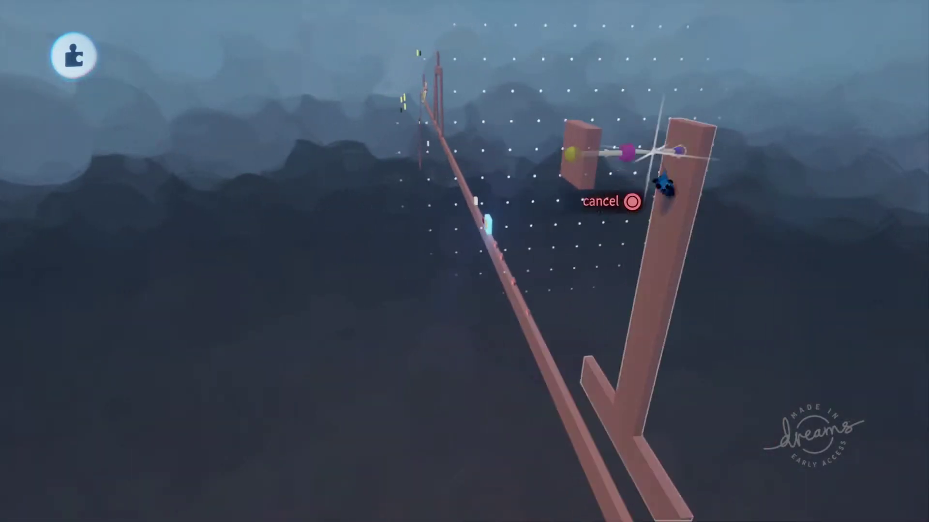
{"action": "left_click", "coordinate": [682, 180]}
Run time to check how the T rotates around the anchor block, viewing the bolt from several sides
{"action": "middle_click_drag", "start_coordinate": [778, 212], "coordinate": [846, 286]}
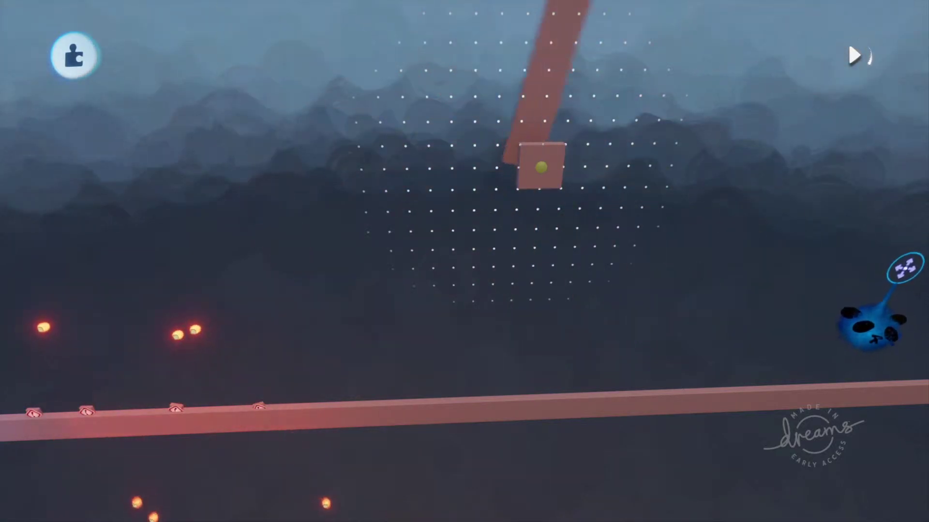
{"action": "mouse_move", "coordinate": [910, 255]}
{"action": "middle_mouse_down"}
{"action": "mouse_move", "coordinate": [913, 274]}
{"action": "mouse_move", "coordinate": [914, 242]}
{"action": "middle_mouse_up"}
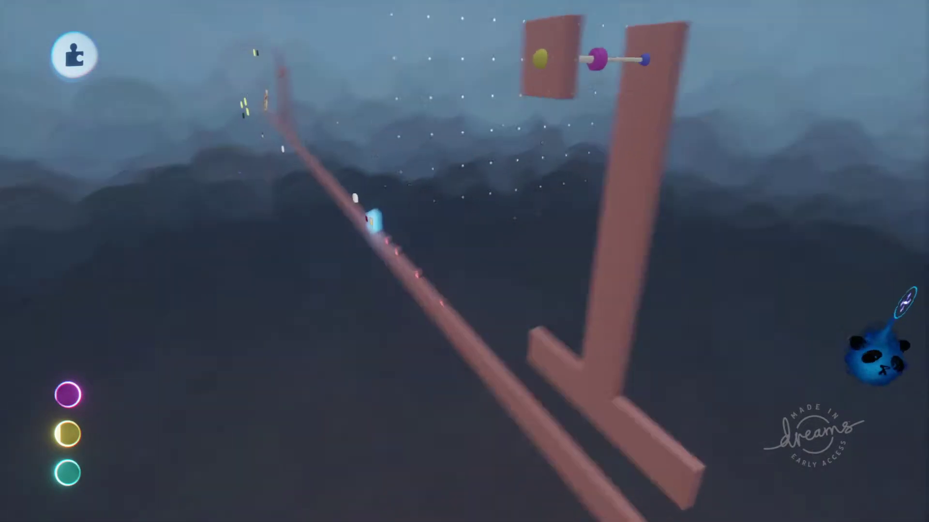
{"action": "mouse_move", "coordinate": [905, 302]}
{"action": "middle_mouse_down"}
{"action": "mouse_move", "coordinate": [906, 159]}
{"action": "mouse_move", "coordinate": [853, 341]}
{"action": "middle_mouse_up"}
{"action": "mouse_move", "coordinate": [787, 280]}
{"action": "middle_mouse_down"}
{"action": "mouse_move", "coordinate": [813, 303]}
{"action": "mouse_move", "coordinate": [839, 375]}
{"action": "mouse_move", "coordinate": [861, 288]}
{"action": "mouse_move", "coordinate": [866, 349]}
{"action": "middle_mouse_up"}
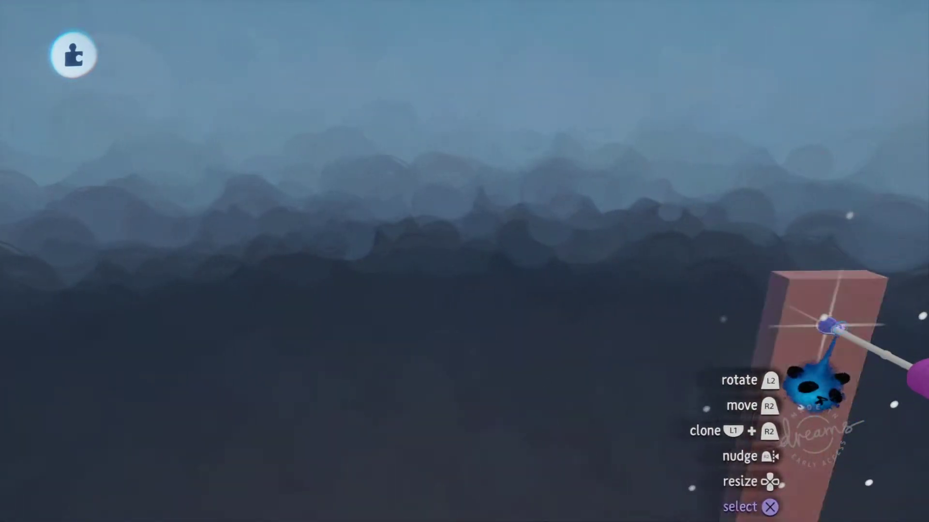
Open the motor bolt's settings, enable Use Limits, and move the settings clear of the blocks
{"action": "left_click", "coordinate": [828, 323]}
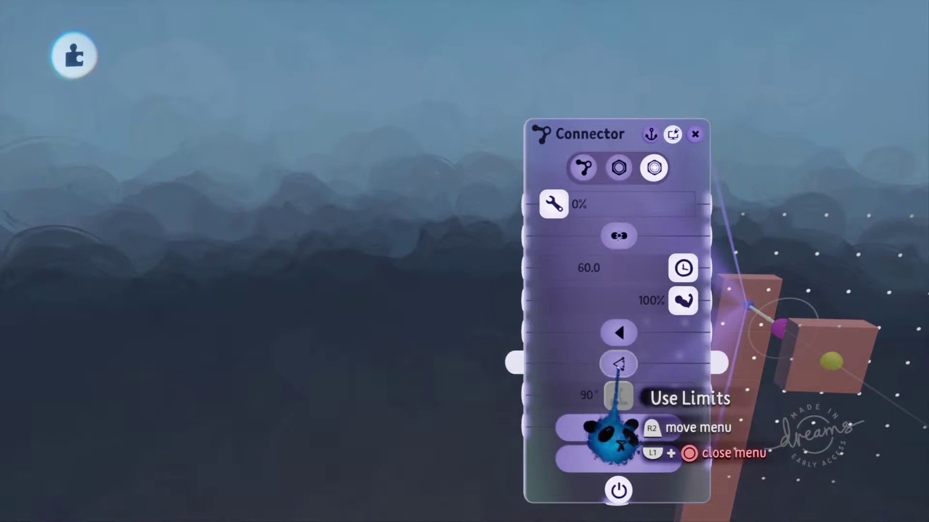
{"action": "left_click", "coordinate": [619, 395]}
{"action": "left_click_drag", "start_coordinate": [577, 163], "coordinate": [476, 64]}
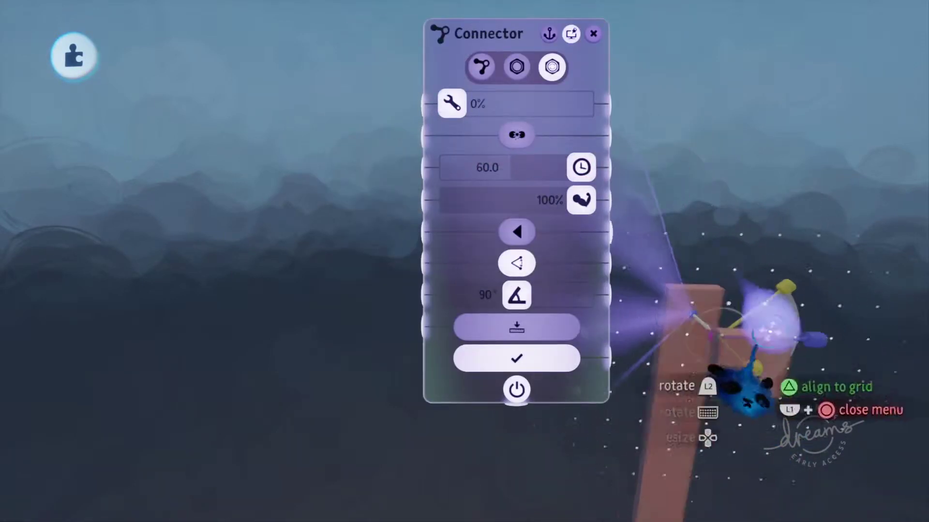
Try narrowing the motor bolt's limits to 44°, test the swing with time running, and undo the limit change
{"action": "middle_click_drag", "start_coordinate": [770, 332], "coordinate": [791, 132]}
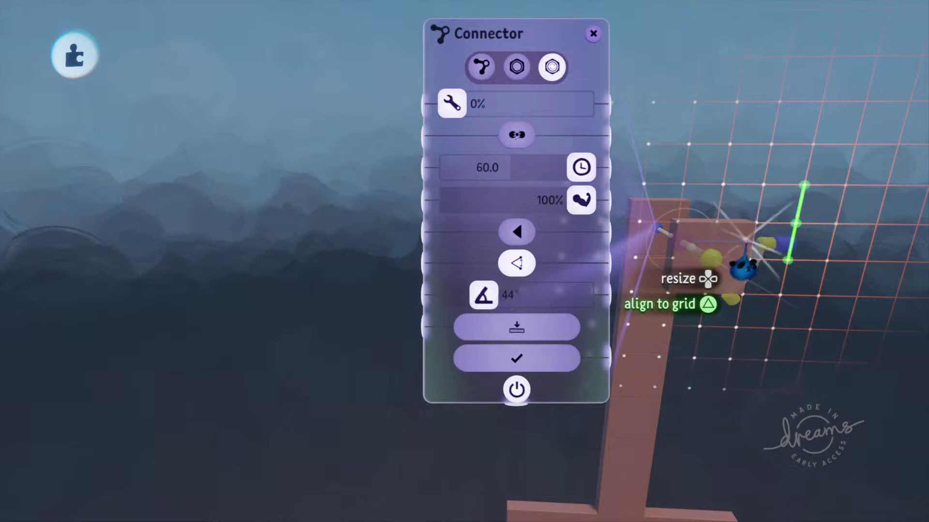
{"action": "middle_click_drag", "start_coordinate": [792, 294], "coordinate": [922, 431]}
{"action": "key", "text": "space"}
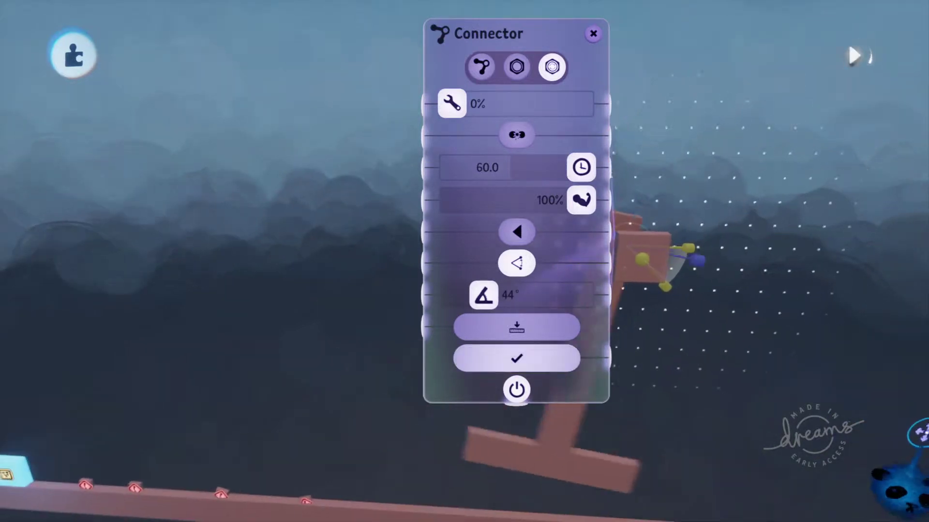
{"action": "key", "text": "space"}
{"action": "middle_click_drag", "start_coordinate": [742, 294], "coordinate": [741, 286]}
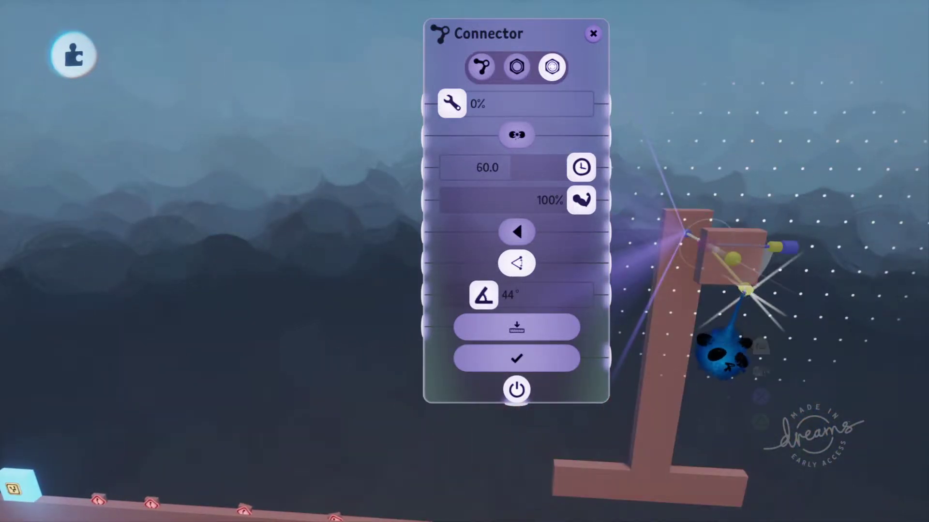
{"action": "key", "text": "ctrl+z"}
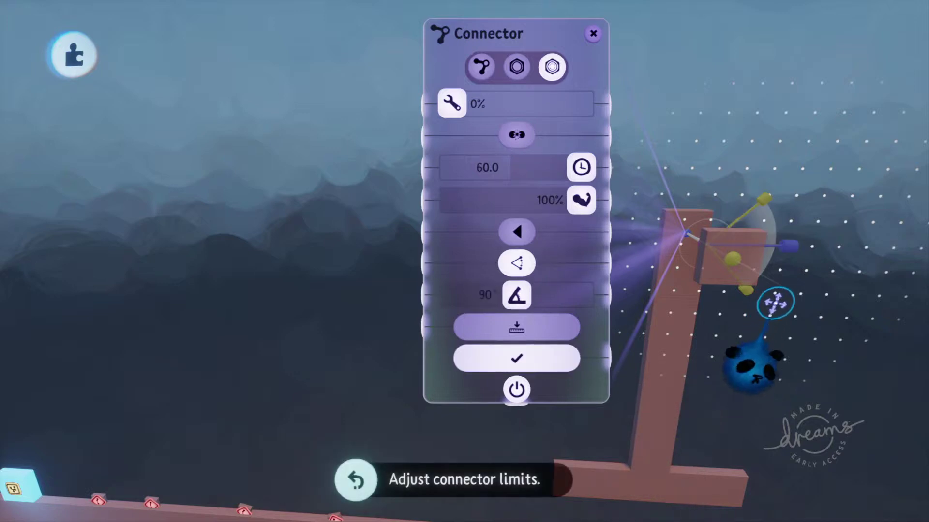
{"action": "key", "text": "ctrl+z"}
{"action": "key", "text": "ctrl+z"}
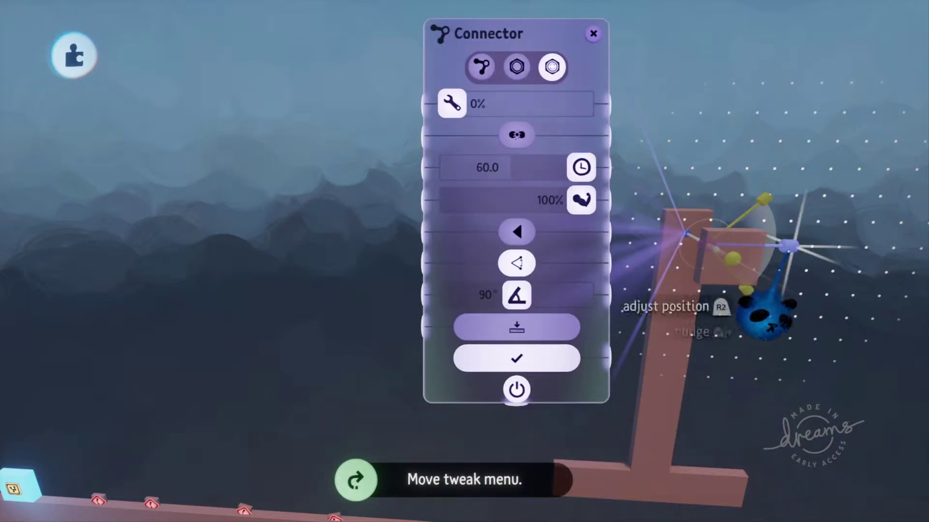
Try widening the motor bolt's limits to 147°, test the rotation with time running, and undo the adjustment
{"action": "left_click_drag", "start_coordinate": [788, 246], "coordinate": [700, 168]}
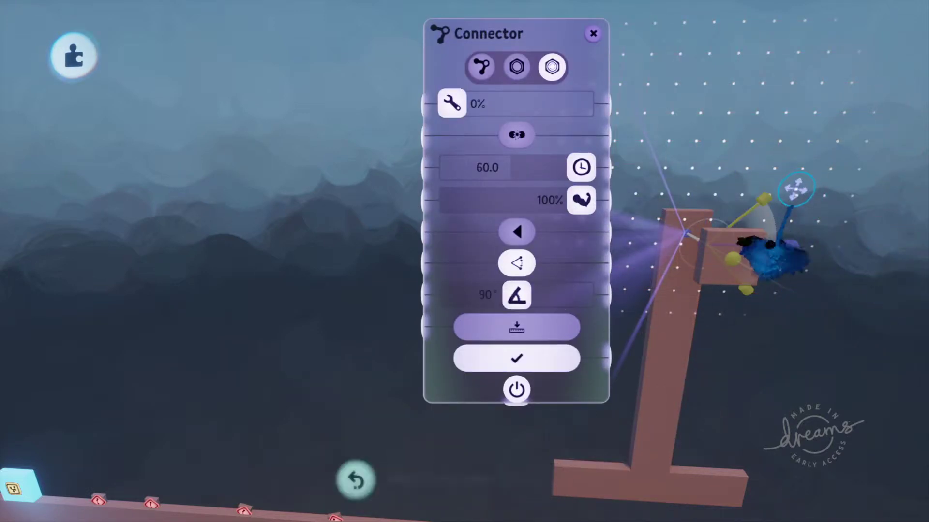
{"action": "left_click_drag", "start_coordinate": [796, 188], "coordinate": [711, 194]}
{"action": "mouse_move", "coordinate": [710, 198]}
{"action": "middle_mouse_down"}
{"action": "mouse_move", "coordinate": [742, 274]}
{"action": "mouse_move", "coordinate": [768, 254]}
{"action": "mouse_move", "coordinate": [716, 192]}
{"action": "middle_mouse_up"}
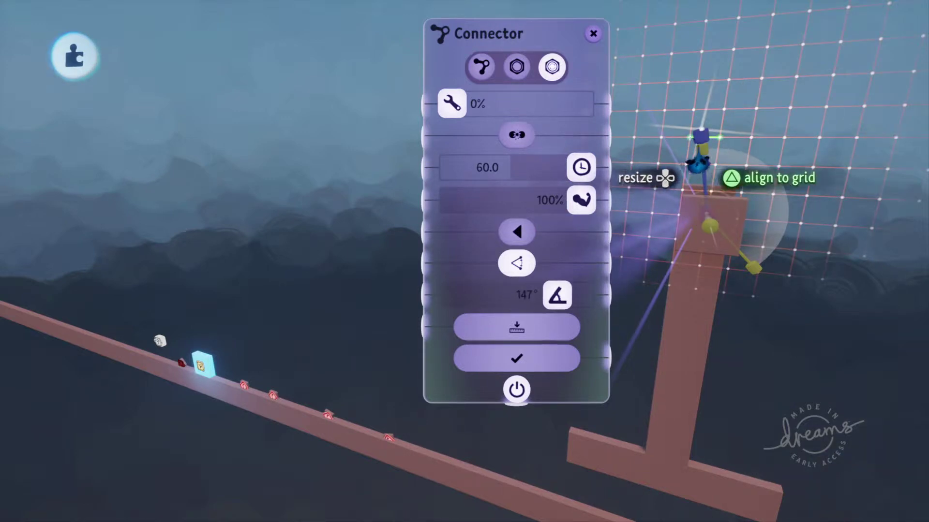
{"action": "key", "text": "space"}
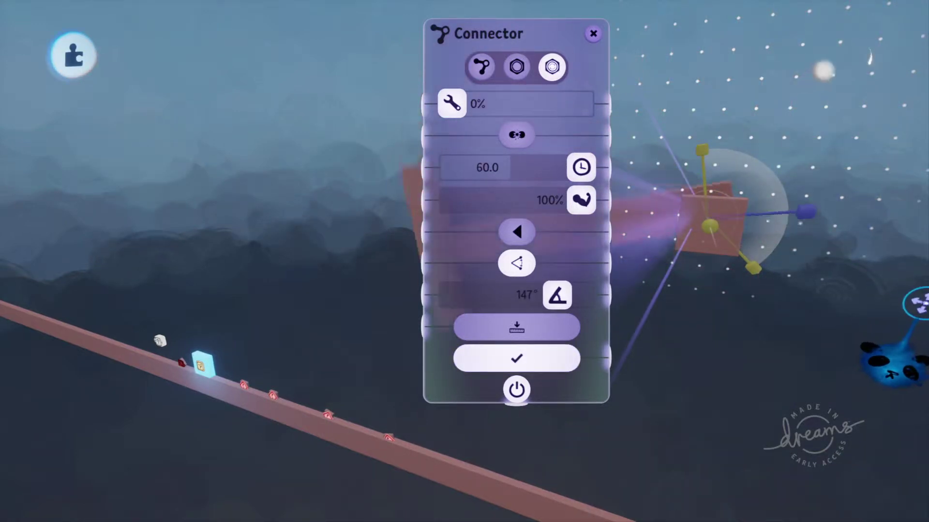
{"action": "middle_click_drag", "start_coordinate": [917, 301], "coordinate": [923, 290]}
{"action": "key", "text": "space"}
{"action": "key", "text": "ctrl+z"}
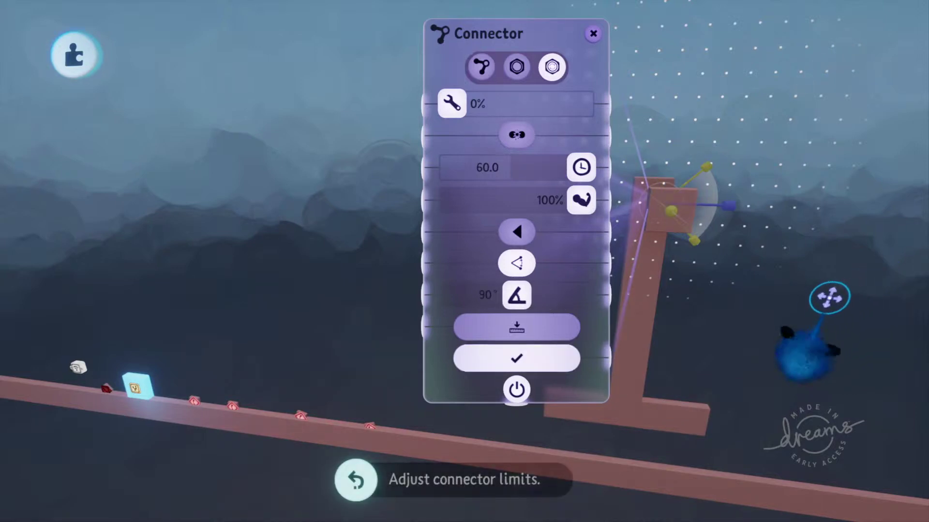
{"action": "key", "text": "ctrl+z"}
Try 180° limits on the motor bolt facing downward and upward, testing each with time running and undoing it
{"action": "left_click_drag", "start_coordinate": [784, 236], "coordinate": [658, 255]}
{"action": "middle_click_drag", "start_coordinate": [912, 346], "coordinate": [915, 433]}
{"action": "key", "text": "space"}
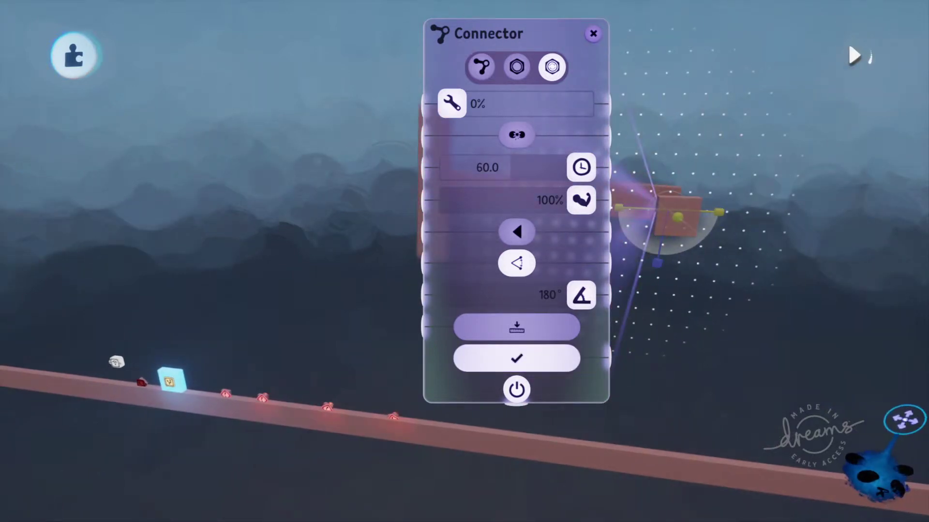
{"action": "key", "text": "ctrl+z"}
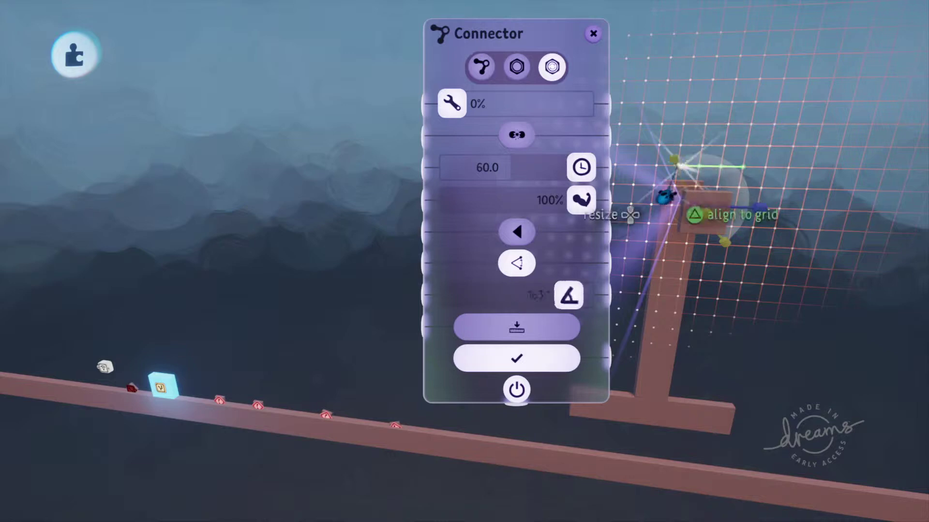
{"action": "key", "text": "space"}
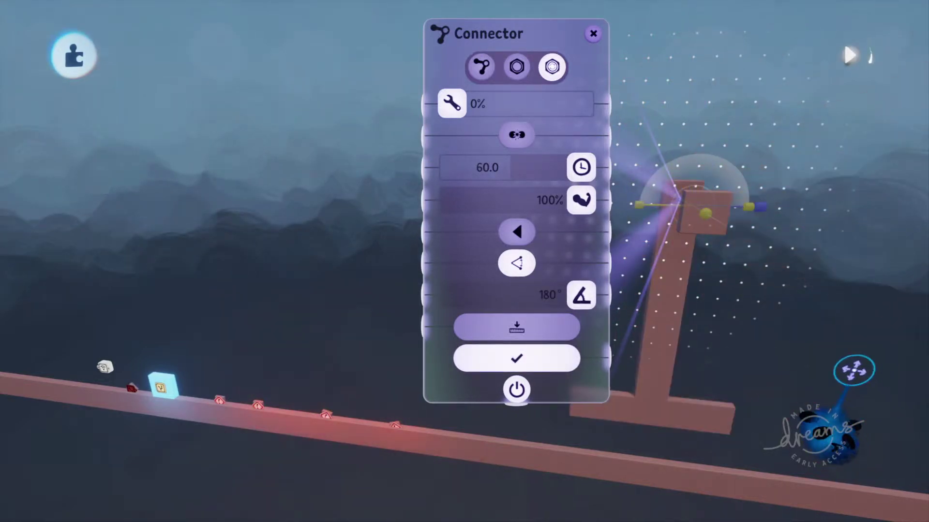
{"action": "key", "text": "ctrl+z"}
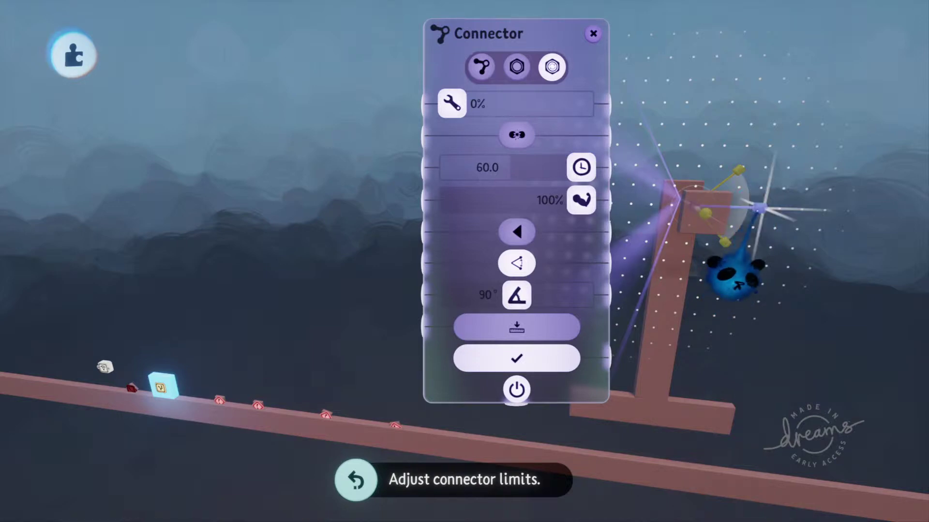
Adjust the motor bolt's limits to 98° and turn off grid snapping
{"action": "left_click_drag", "start_coordinate": [759, 208], "coordinate": [750, 167]}
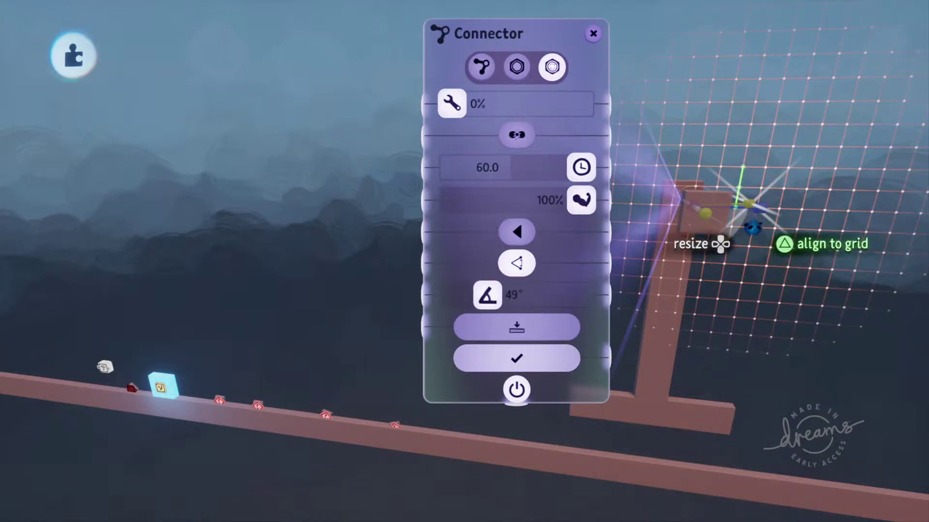
{"action": "left_click_drag", "start_coordinate": [757, 231], "coordinate": [758, 179]}
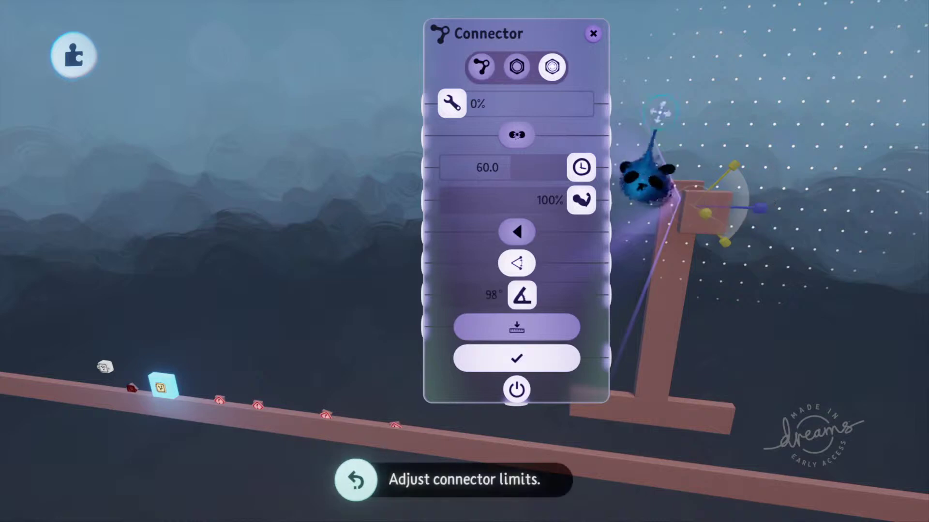
{"action": "mouse_move", "coordinate": [598, 81]}
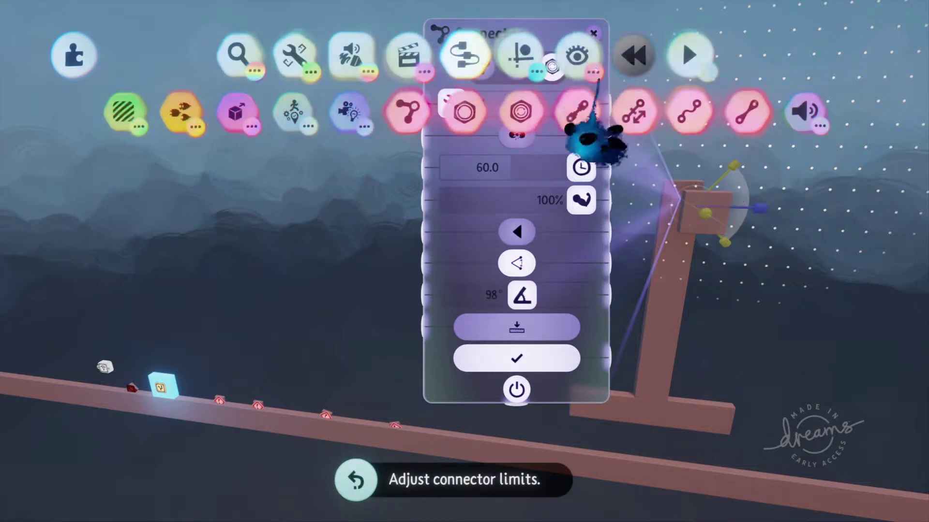
{"action": "left_click", "coordinate": [515, 57]}
{"action": "left_click", "coordinate": [554, 113]}
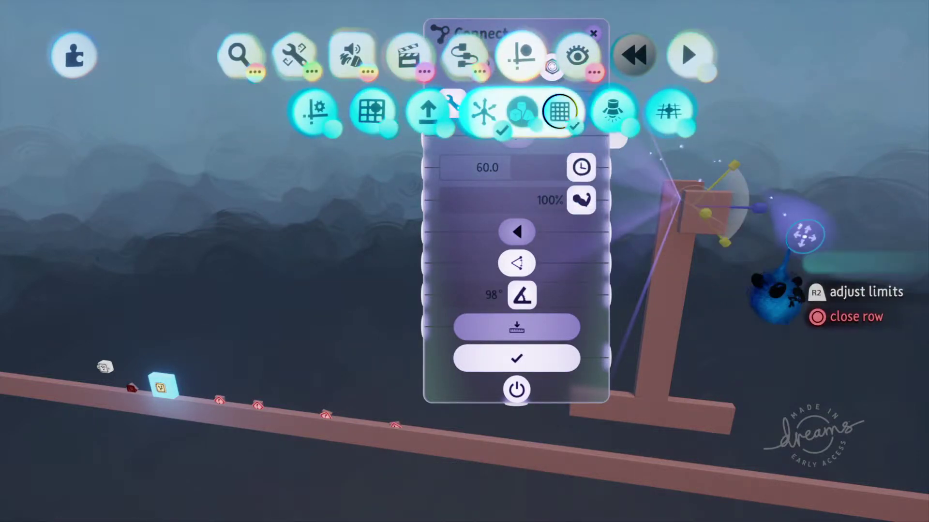
Narrow the motor bolt's limits to about 51° without grid snapping and test the swing with time running
{"action": "left_click_drag", "start_coordinate": [735, 165], "coordinate": [748, 207]}
{"action": "middle_click_drag", "start_coordinate": [781, 236], "coordinate": [711, 262]}
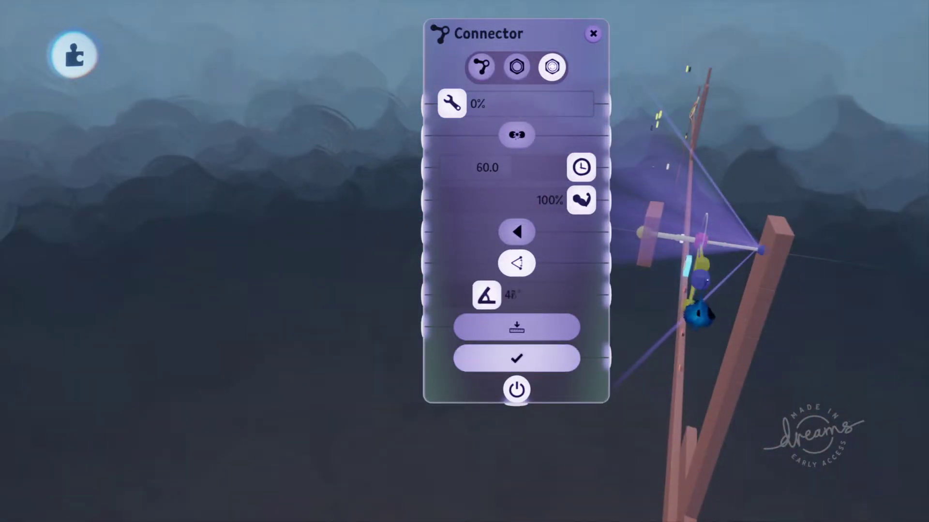
{"action": "middle_click_drag", "start_coordinate": [706, 215], "coordinate": [912, 190]}
{"action": "key", "text": "ctrl+z"}
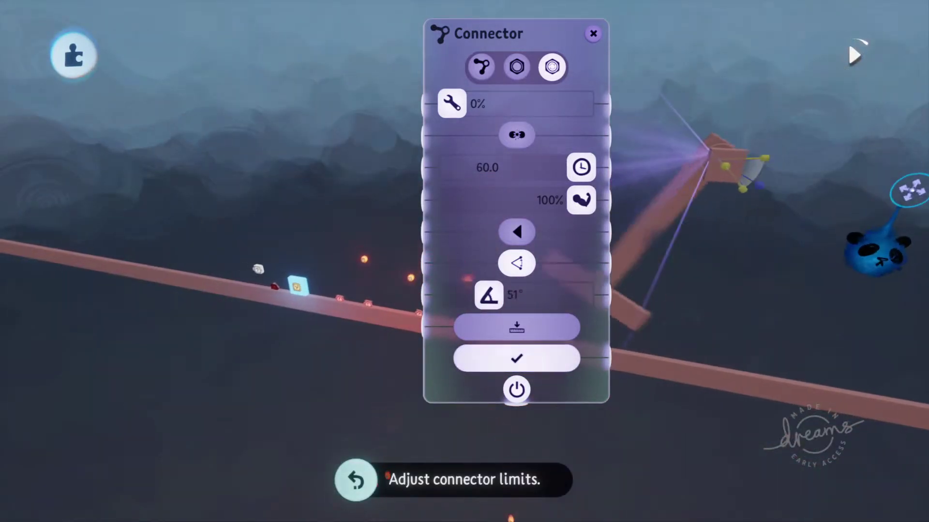
Try upward-facing 180° limits on the motor bolt again, test them with time running, and undo the adjustment
{"action": "key", "text": "Down"}
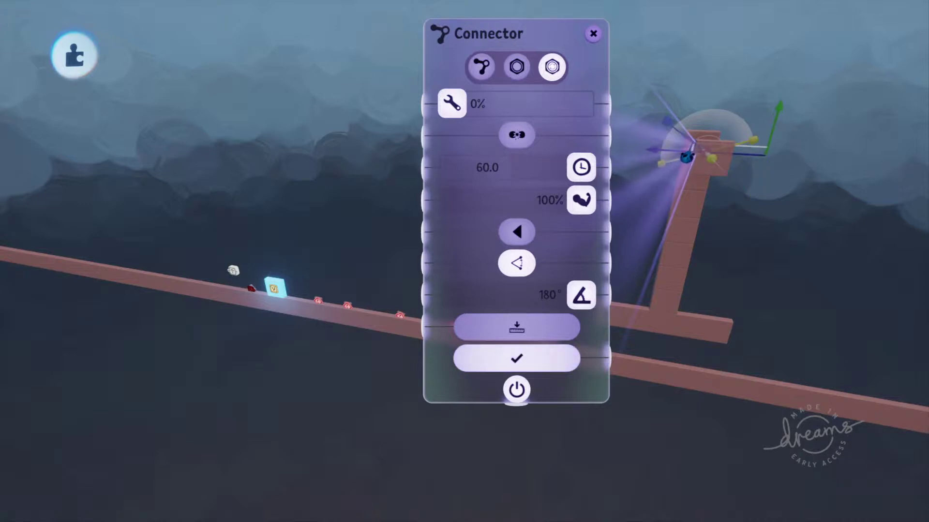
{"action": "key", "text": "space"}
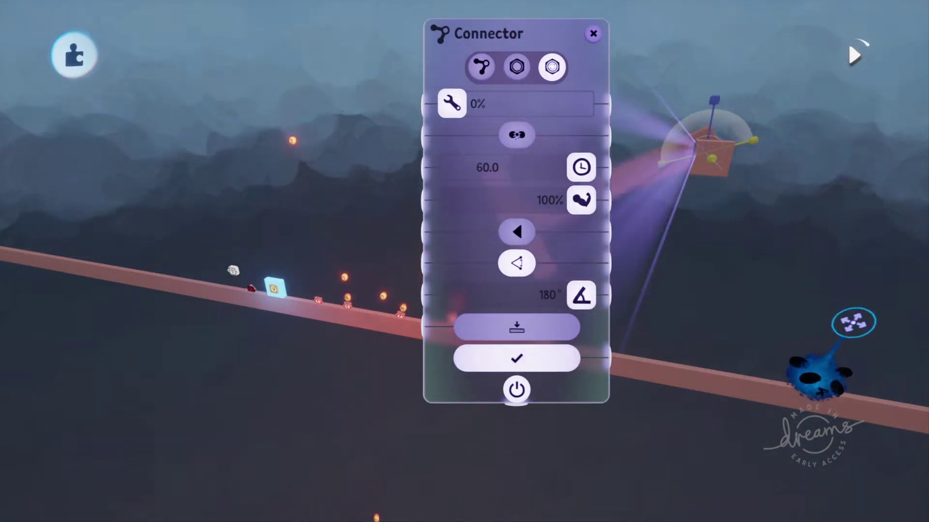
{"action": "key", "text": "ctrl+z"}
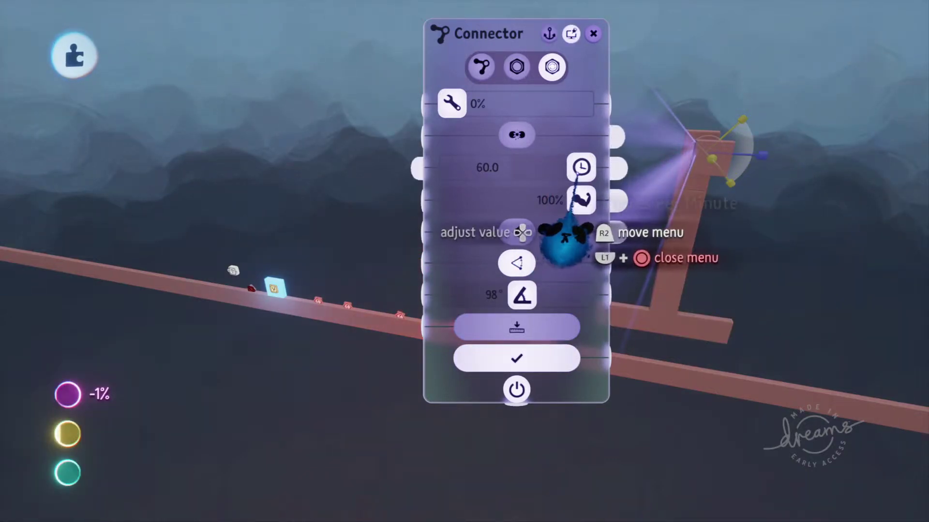
Try the motor strength at 85%, restore it to 100%, and test the swing at 13.6 cycles per minute
{"action": "left_click_drag", "start_coordinate": [581, 200], "coordinate": [562, 194]}
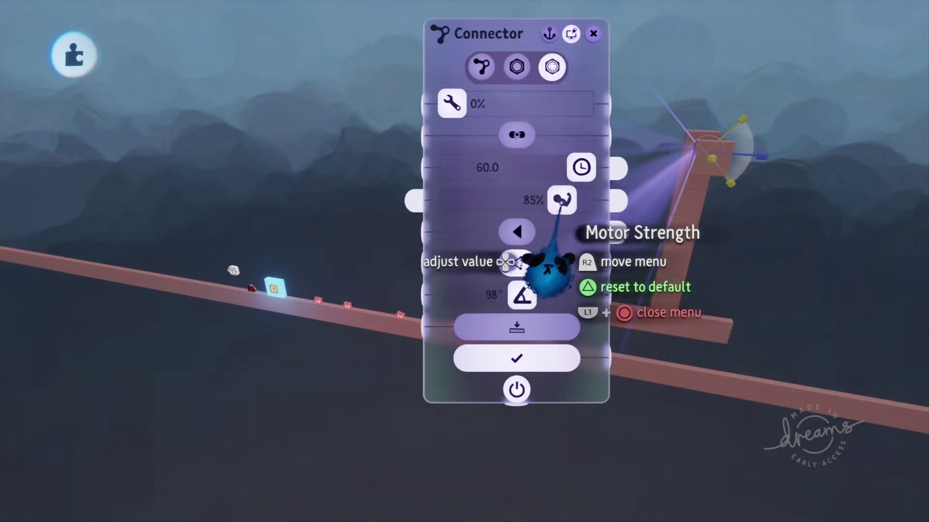
{"action": "left_click_drag", "start_coordinate": [565, 202], "coordinate": [612, 194]}
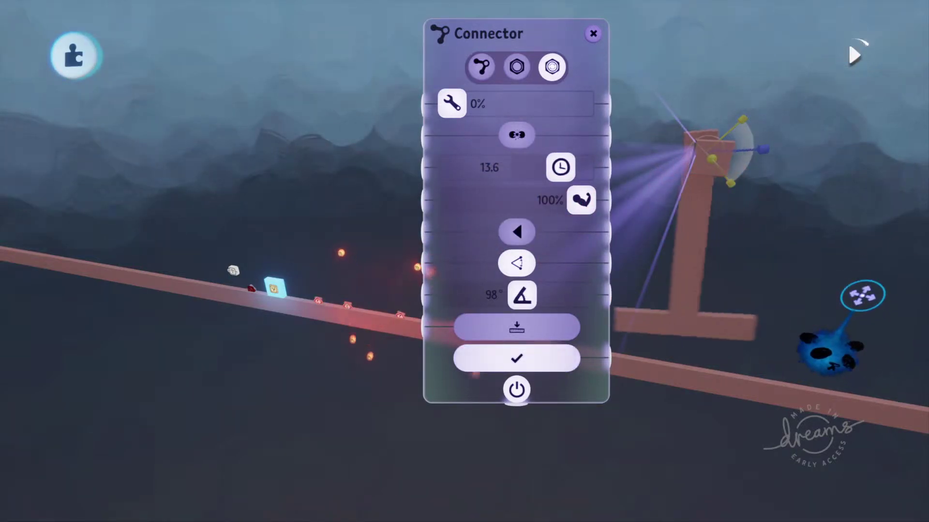
{"action": "middle_click_drag", "start_coordinate": [868, 285], "coordinate": [907, 287]}
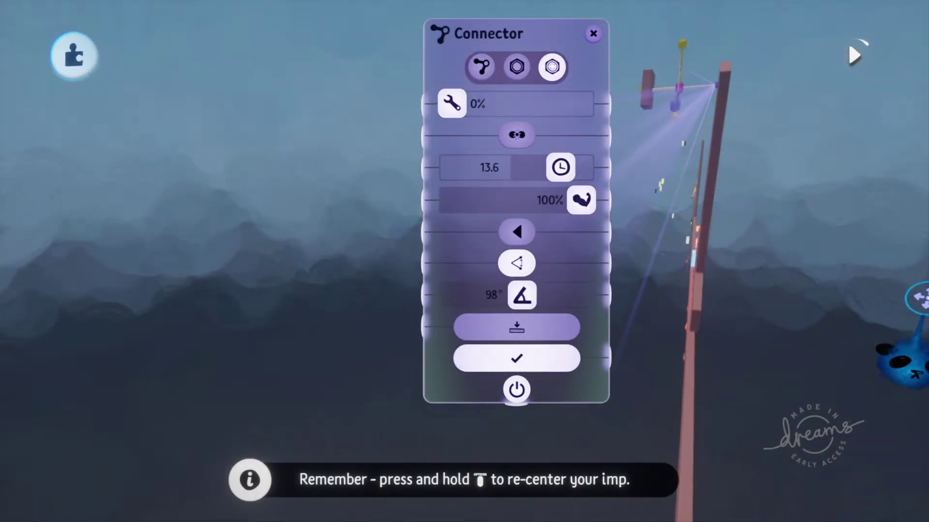
{"action": "middle_click_drag", "start_coordinate": [923, 302], "coordinate": [918, 228]}
{"action": "middle_click_drag", "start_coordinate": [894, 295], "coordinate": [893, 201]}
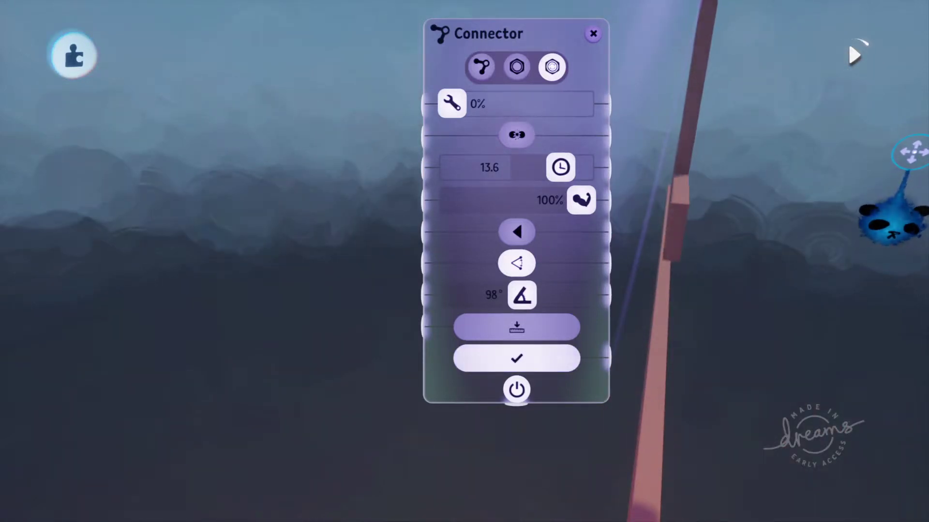
{"action": "mouse_move", "coordinate": [894, 218]}
{"action": "middle_mouse_down"}
{"action": "mouse_move", "coordinate": [897, 197]}
{"action": "mouse_move", "coordinate": [881, 201]}
{"action": "mouse_move", "coordinate": [892, 213]}
{"action": "middle_mouse_up"}
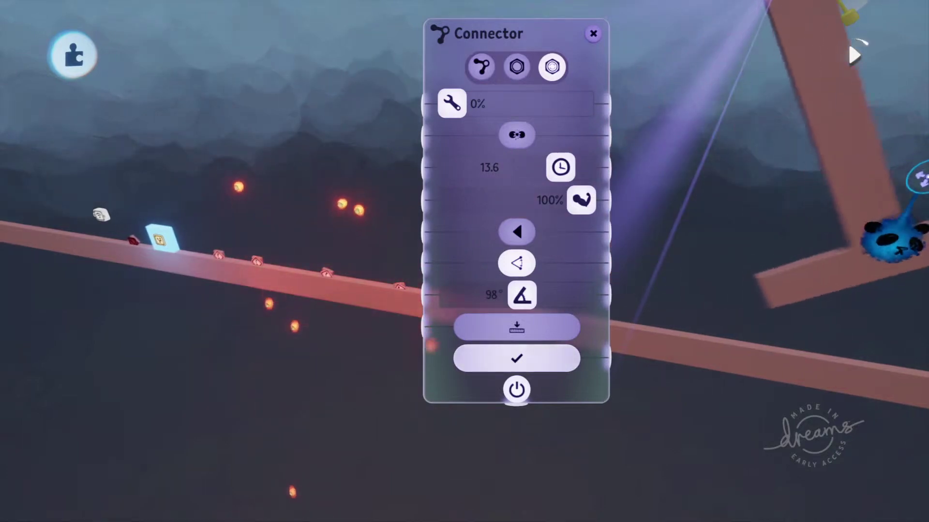
{"action": "middle_click_drag", "start_coordinate": [918, 180], "coordinate": [613, 111]}
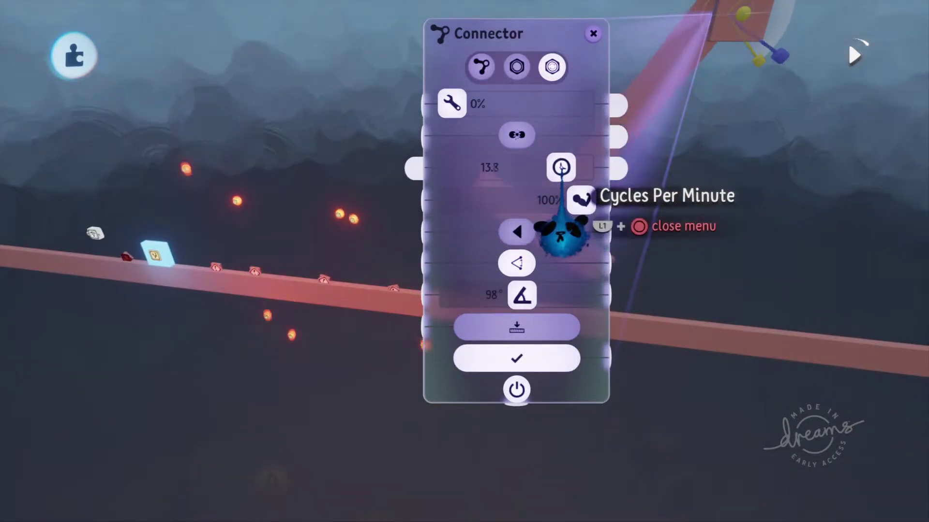
Set the motor bolt to 18.0 cycles per minute, watch the swing, and close the connector's settings
{"action": "left_click_drag", "start_coordinate": [561, 167], "coordinate": [575, 167]}
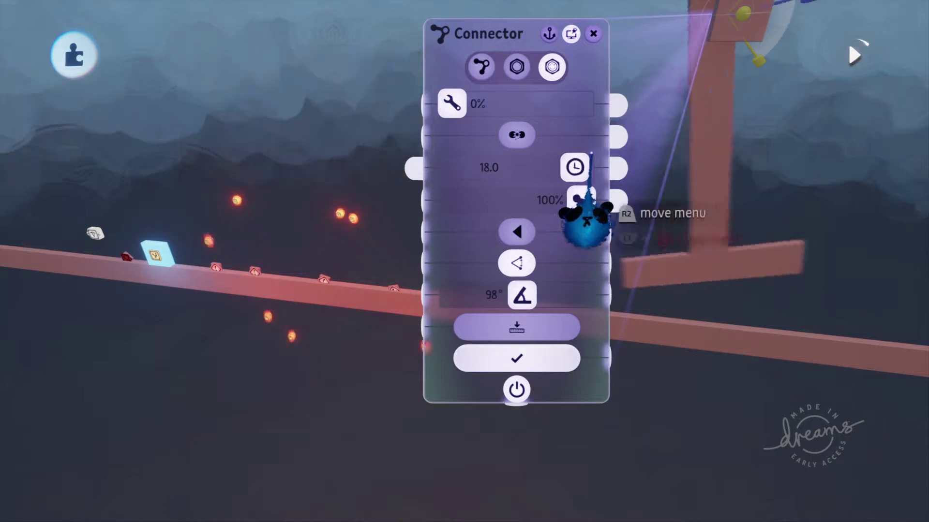
{"action": "middle_click_drag", "start_coordinate": [611, 156], "coordinate": [854, 90]}
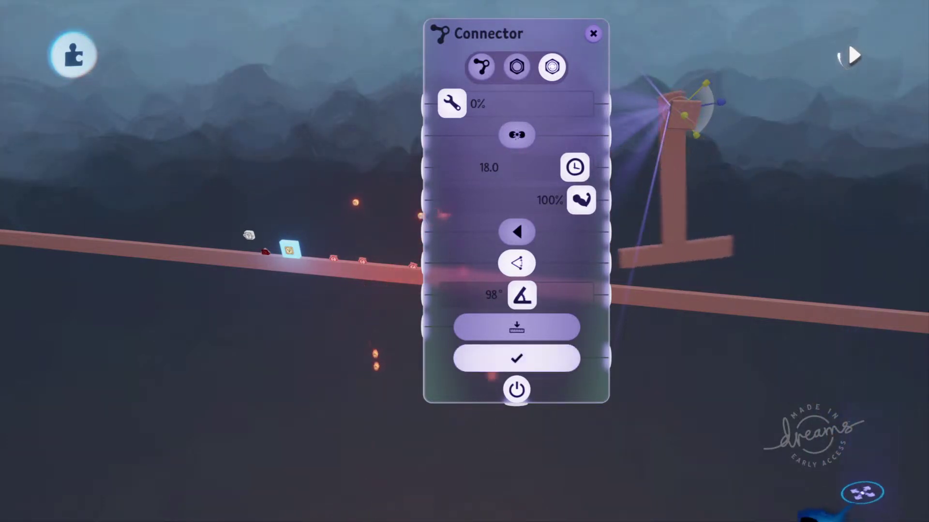
{"action": "middle_click_drag", "start_coordinate": [860, 484], "coordinate": [837, 200]}
{"action": "left_click", "coordinate": [593, 33]}
{"action": "middle_click_drag", "start_coordinate": [593, 34], "coordinate": [756, 138]}
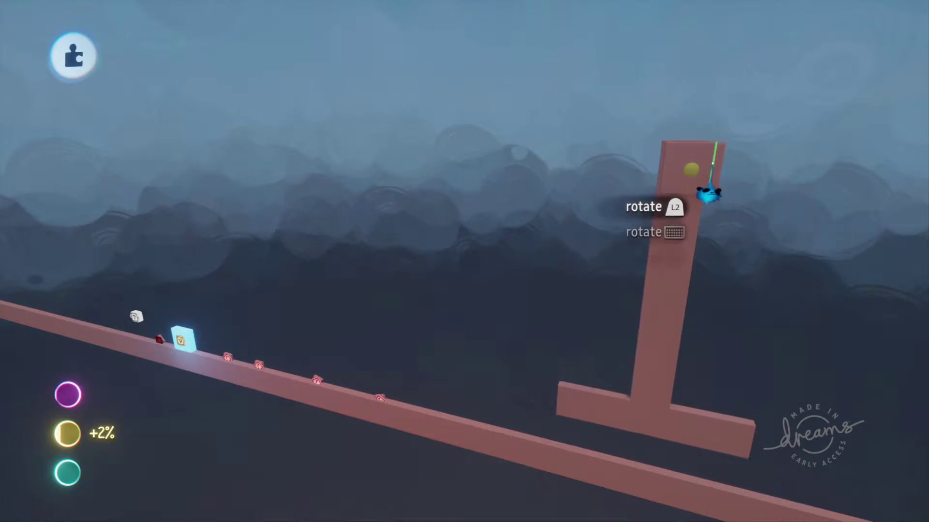
Turn on grid snapping, reposition the anchor block at the hanging piece's upper end, and test the swing with time running
{"action": "left_click_drag", "start_coordinate": [712, 166], "coordinate": [714, 154]}
{"action": "key", "text": "Tab"}
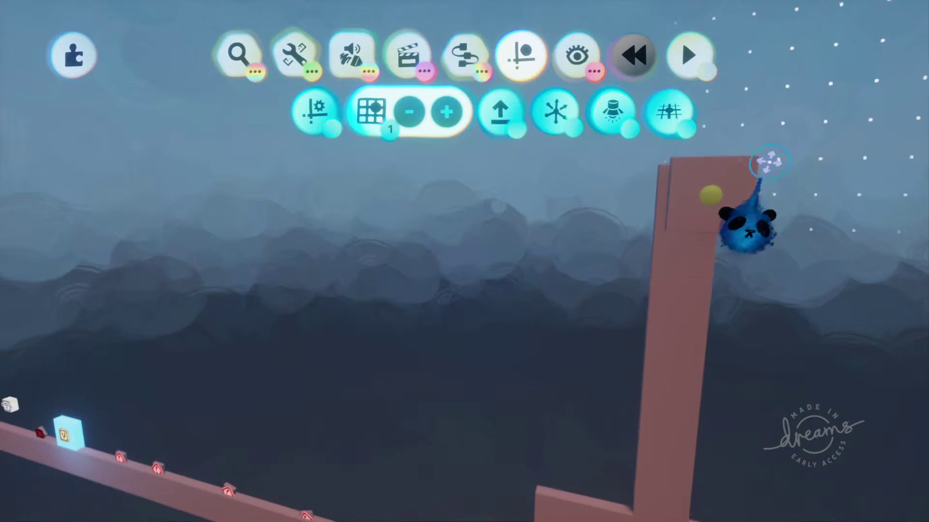
{"action": "left_click_drag", "start_coordinate": [766, 198], "coordinate": [760, 237]}
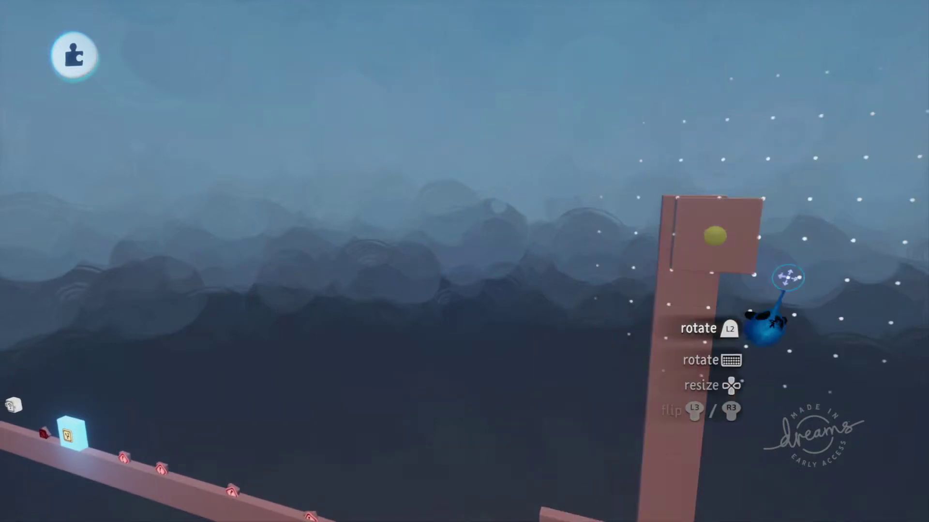
{"action": "left_click_drag", "start_coordinate": [788, 278], "coordinate": [852, 238]}
{"action": "key", "text": "space"}
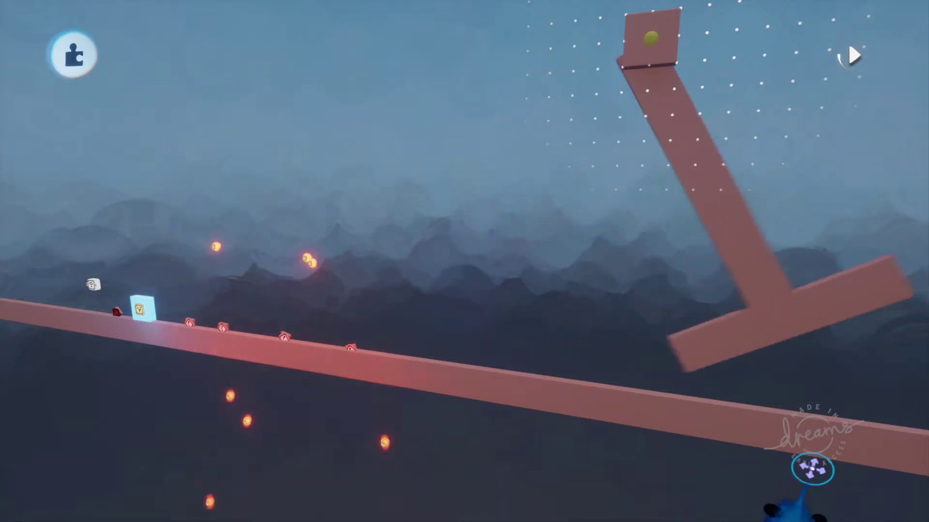
{"action": "middle_click_drag", "start_coordinate": [799, 450], "coordinate": [792, 276]}
Turn off visibility for the anchor block in its physical properties and close its settings
{"action": "left_click_drag", "start_coordinate": [792, 275], "coordinate": [692, 195]}
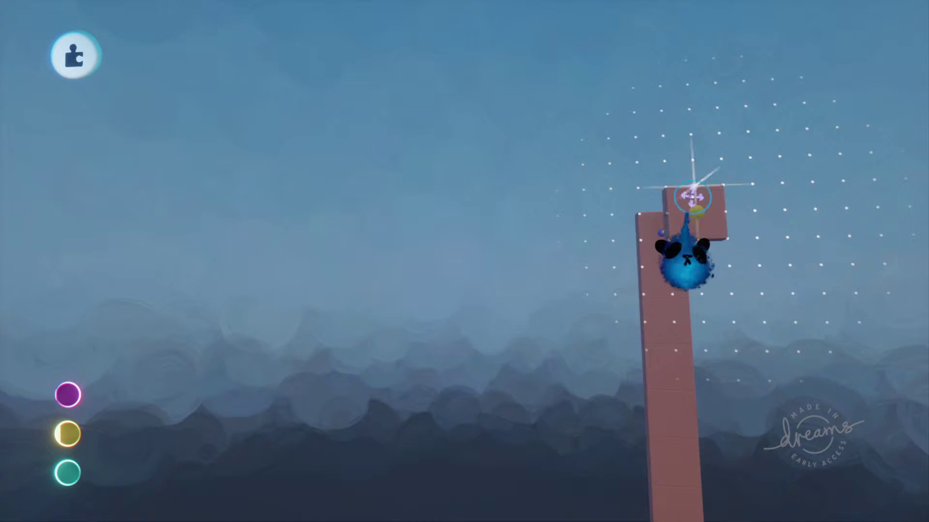
{"action": "left_click", "coordinate": [685, 226]}
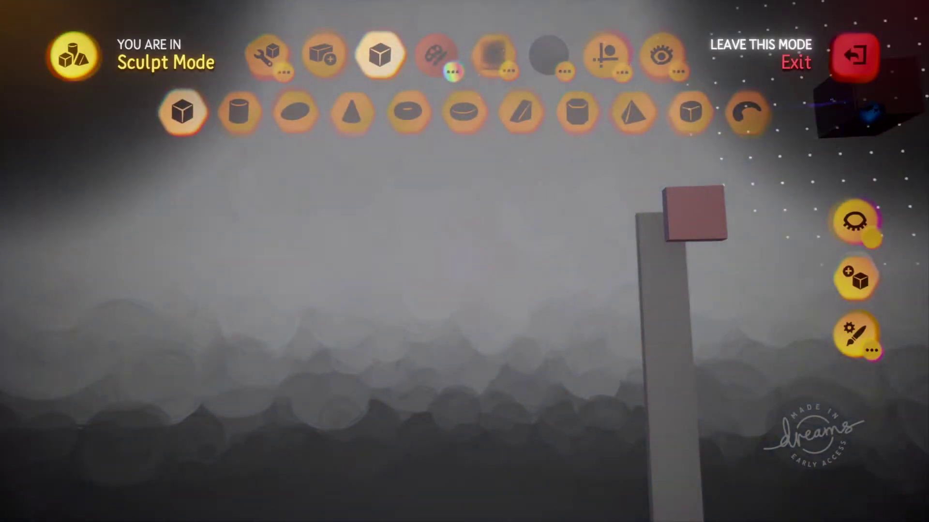
{"action": "left_click", "coordinate": [854, 55]}
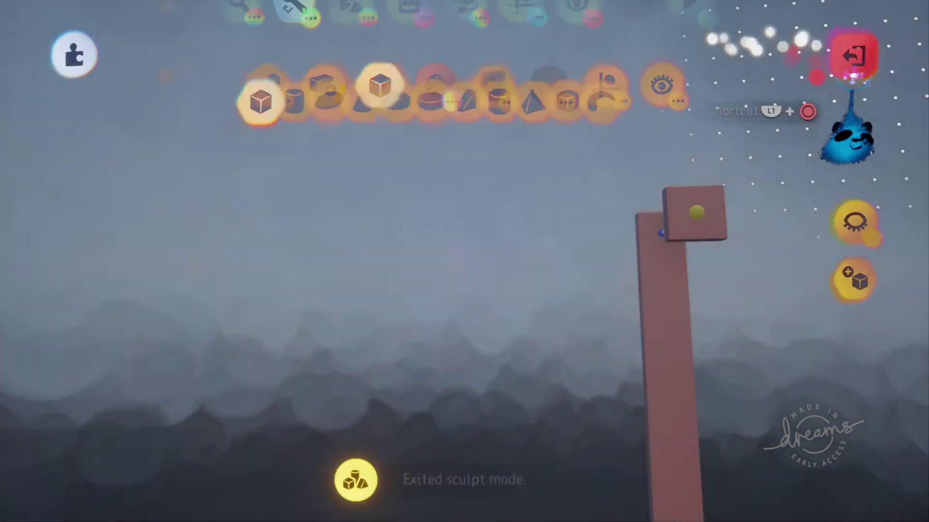
{"action": "left_click", "coordinate": [688, 222]}
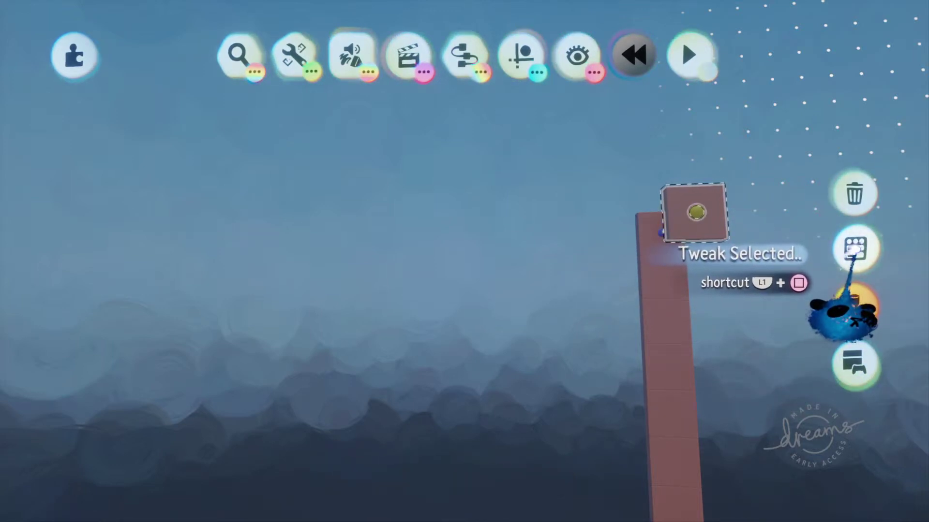
{"action": "left_click", "coordinate": [859, 250]}
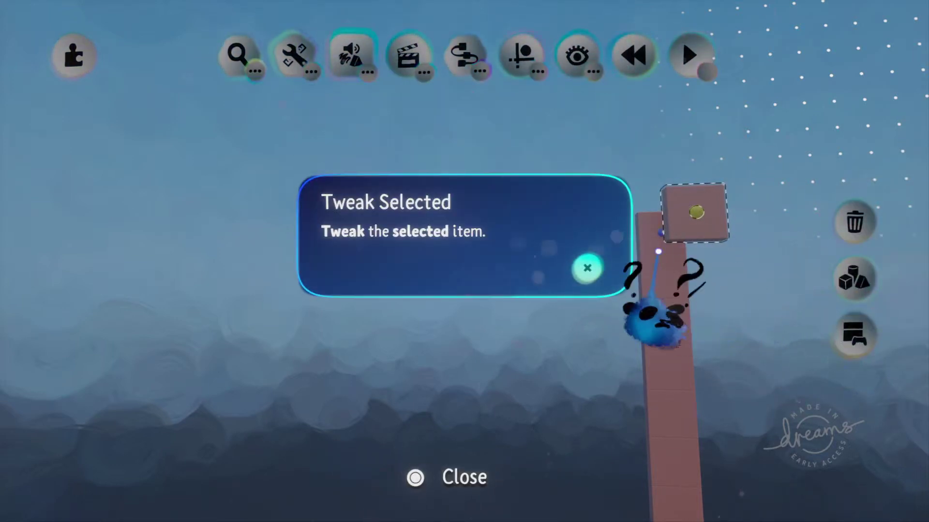
{"action": "key", "text": "Escape"}
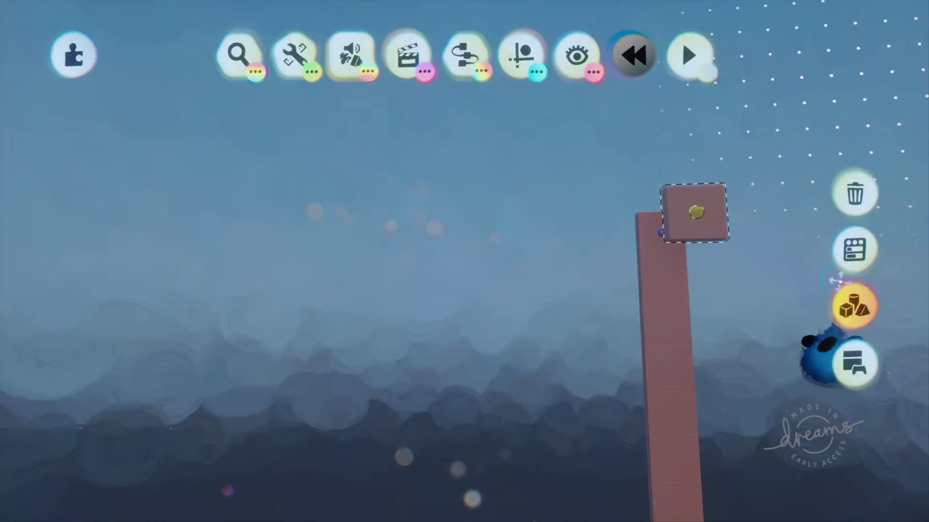
{"action": "left_click", "coordinate": [854, 249]}
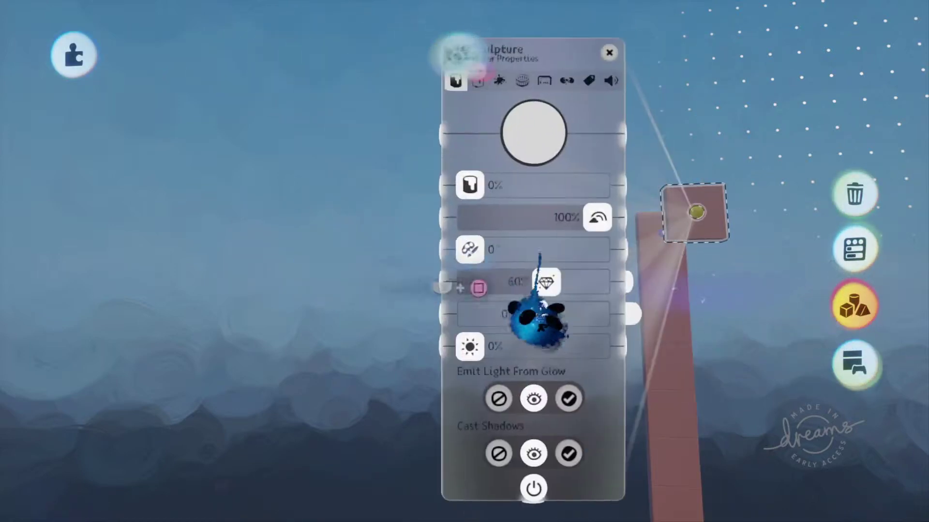
{"action": "left_click", "coordinate": [566, 80]}
{"action": "left_click", "coordinate": [544, 80]}
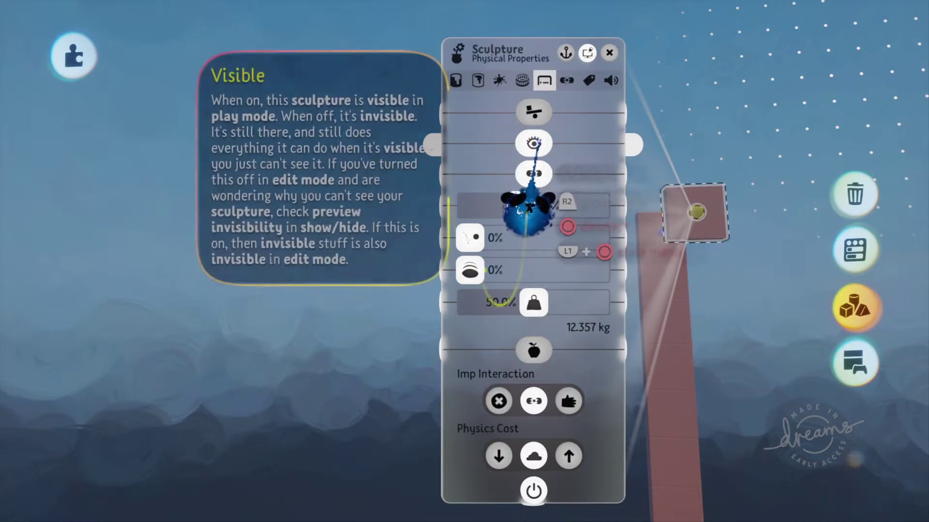
{"action": "left_click", "coordinate": [611, 54]}
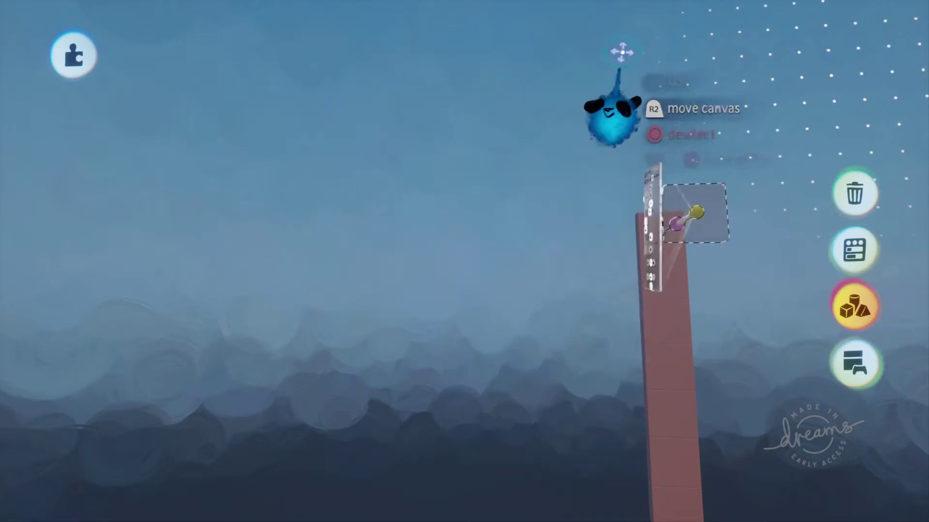
Check the hanging piece's swing above the platform with time running and the anchor block hidden
{"action": "scroll", "coordinate": [822, 381], "scroll_direction": "down", "scroll_amount": 5}
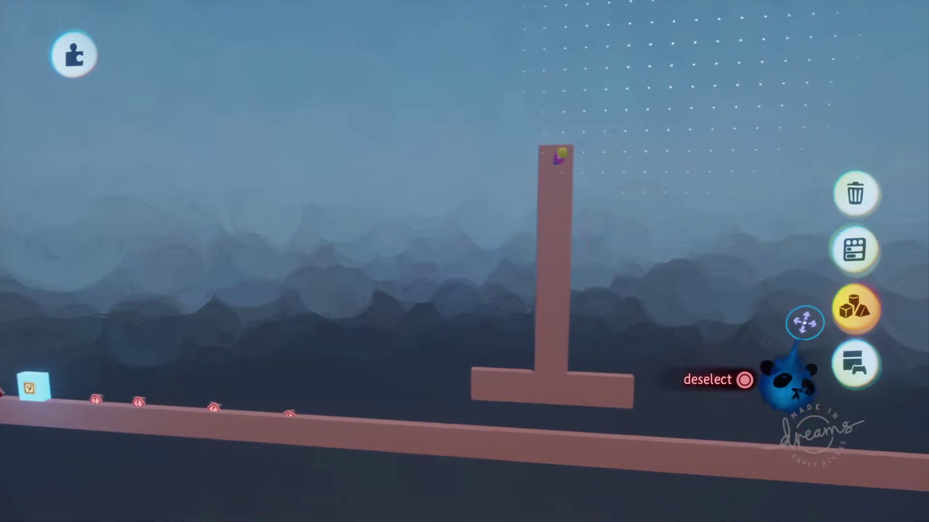
{"action": "scroll", "coordinate": [804, 323], "scroll_direction": "up", "scroll_amount": 4}
{"action": "scroll", "coordinate": [823, 282], "scroll_direction": "down", "scroll_amount": 1}
{"action": "left_click_drag", "start_coordinate": [801, 272], "coordinate": [791, 240]}
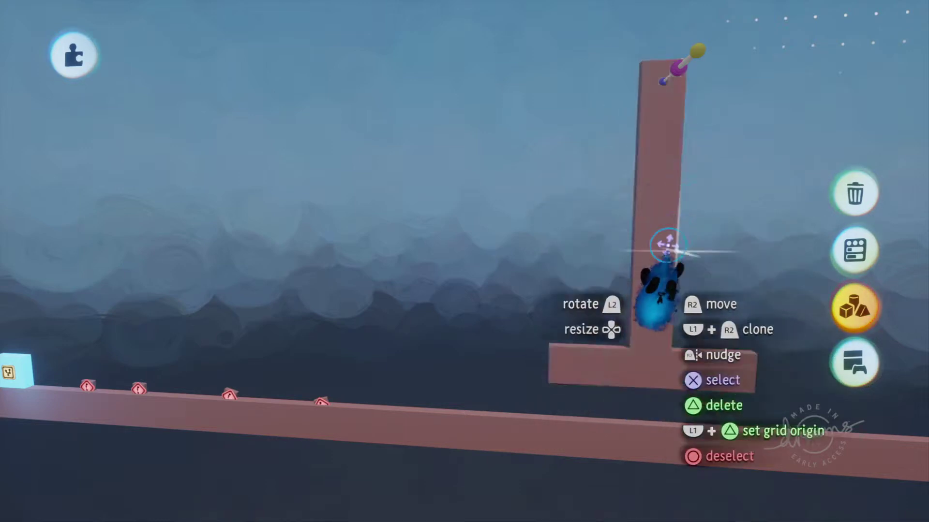
{"action": "middle_click_drag", "start_coordinate": [651, 304], "coordinate": [719, 281]}
{"action": "middle_click_drag", "start_coordinate": [774, 301], "coordinate": [823, 251]}
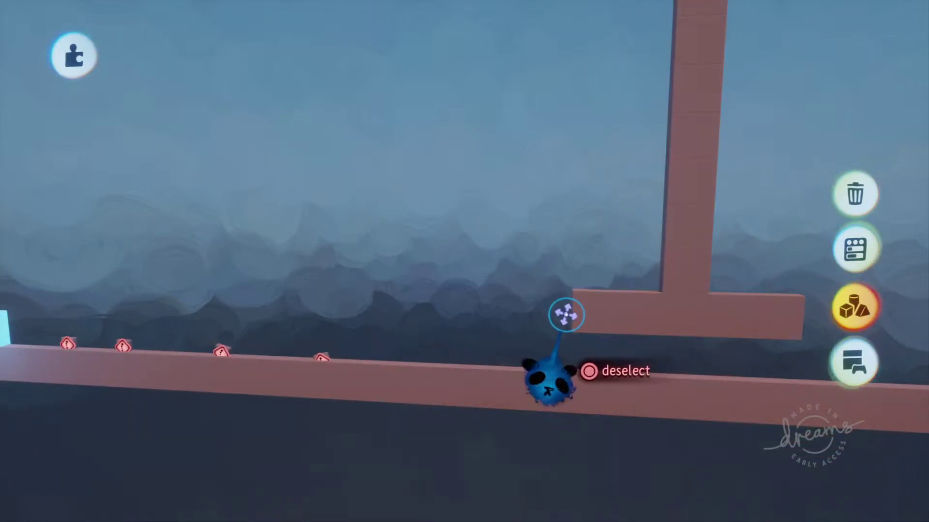
{"action": "middle_click_drag", "start_coordinate": [552, 317], "coordinate": [767, 203]}
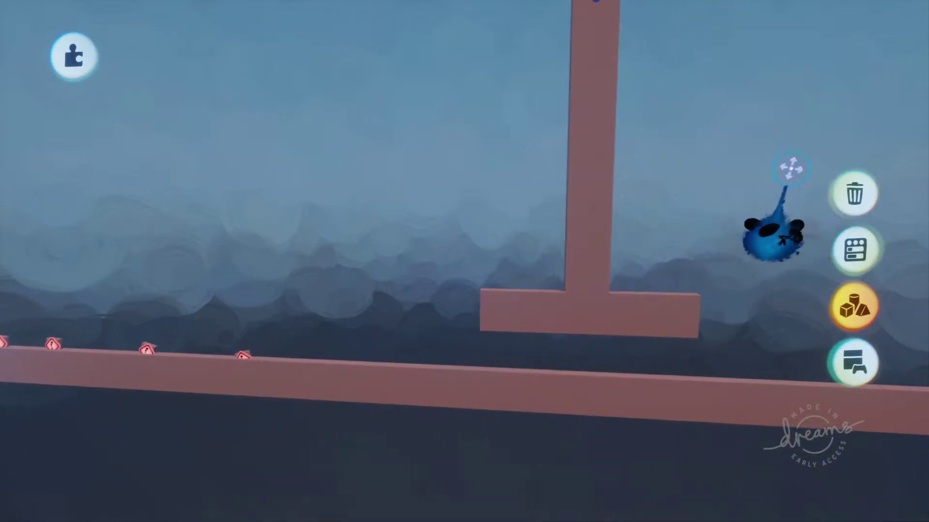
{"action": "key", "text": "space"}
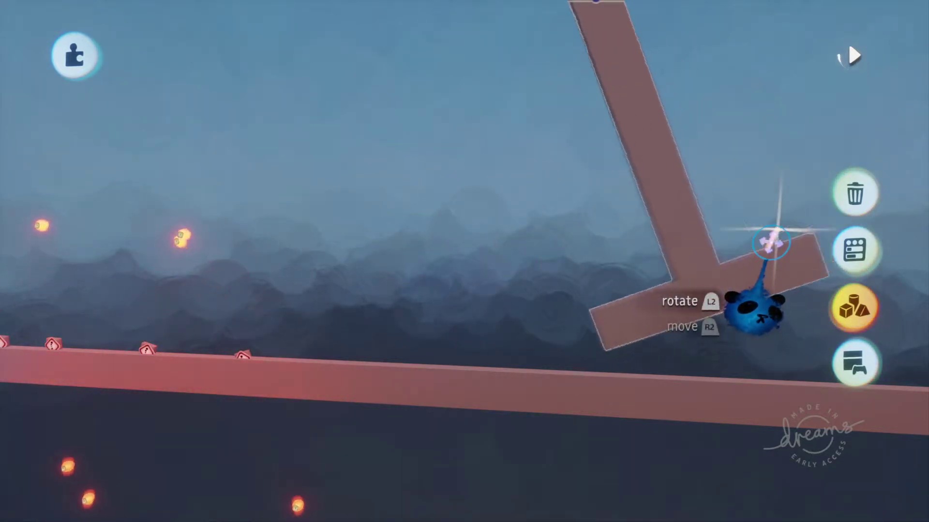
{"action": "key", "text": "space"}
Clone the heart-gadget spike that floats beside the spiked slab
{"action": "middle_click_drag", "start_coordinate": [596, 326], "coordinate": [637, 337]}
{"action": "middle_click_drag", "start_coordinate": [663, 380], "coordinate": [706, 334]}
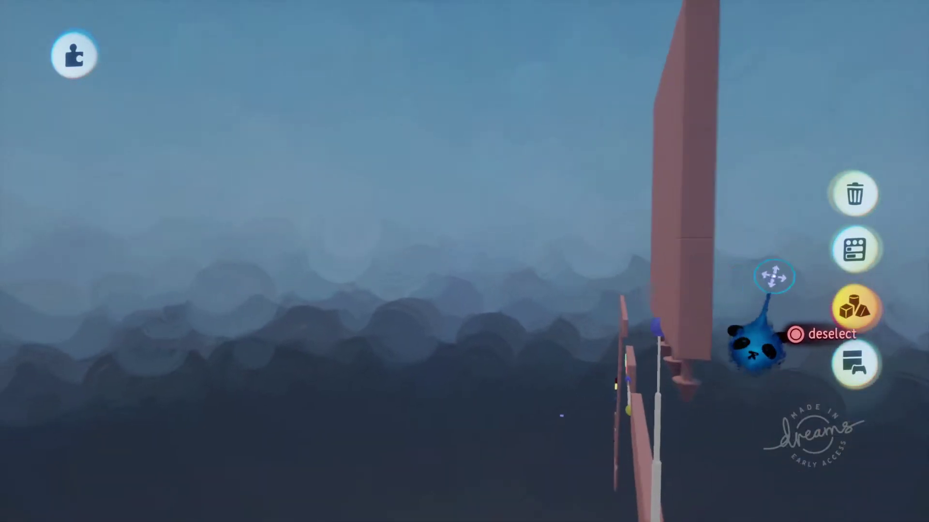
{"action": "middle_click_drag", "start_coordinate": [774, 276], "coordinate": [866, 208]}
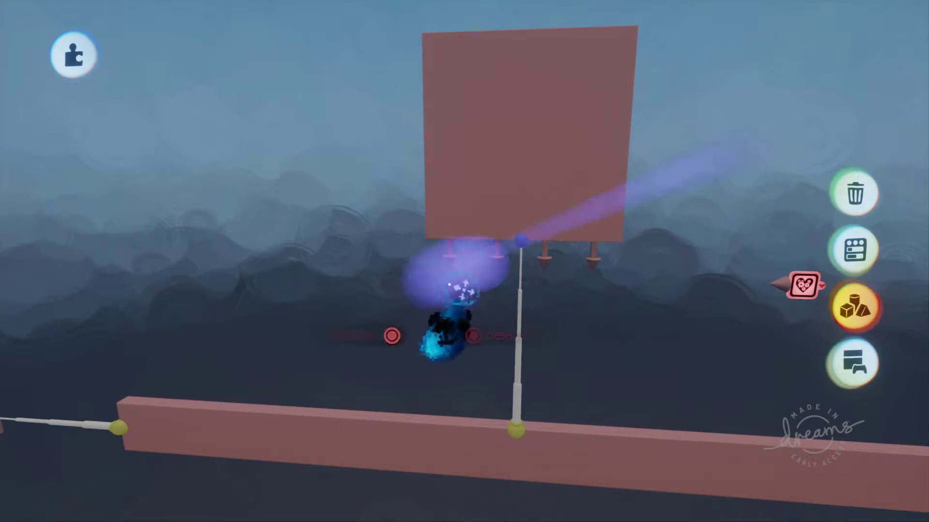
{"action": "middle_click_drag", "start_coordinate": [796, 327], "coordinate": [633, 304]}
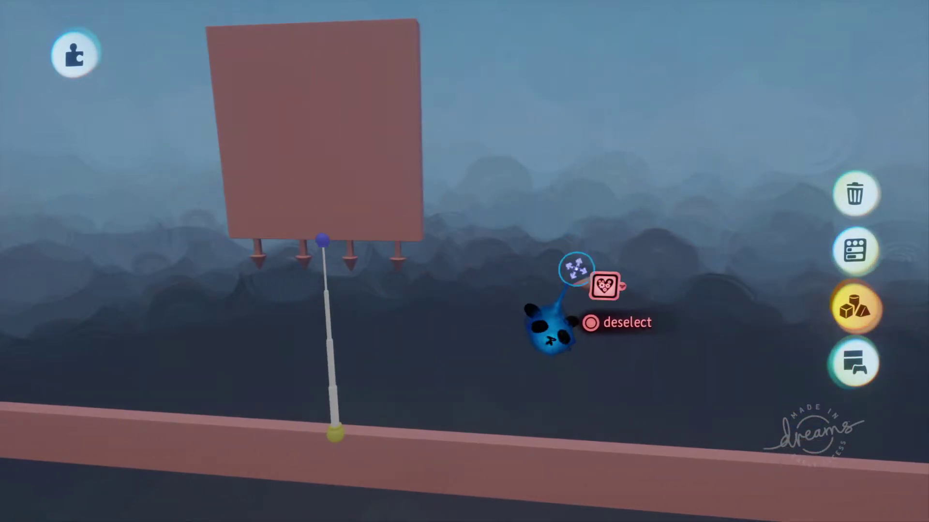
{"action": "left_click_drag", "start_coordinate": [583, 281], "coordinate": [720, 227]}
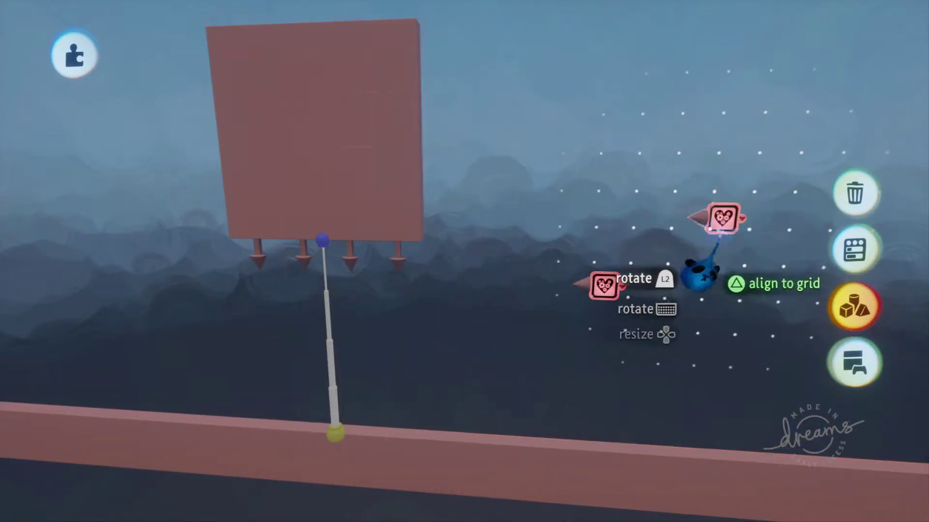
Move the cloned heart-gadget spike along the snapping grid to beside the swinging T-shaped piece
{"action": "middle_click_drag", "start_coordinate": [732, 220], "coordinate": [699, 238]}
{"action": "left_click_drag", "start_coordinate": [751, 234], "coordinate": [840, 196]}
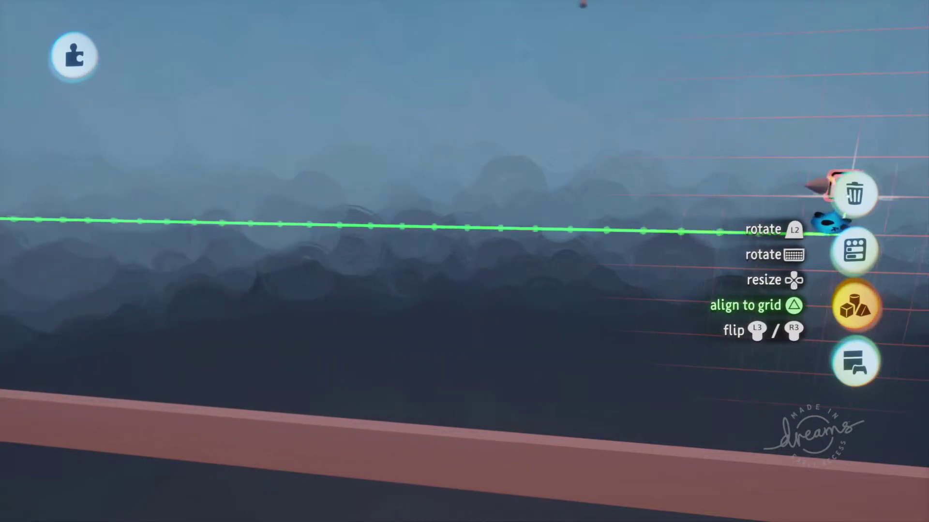
{"action": "left_click_drag", "start_coordinate": [828, 223], "coordinate": [849, 216]}
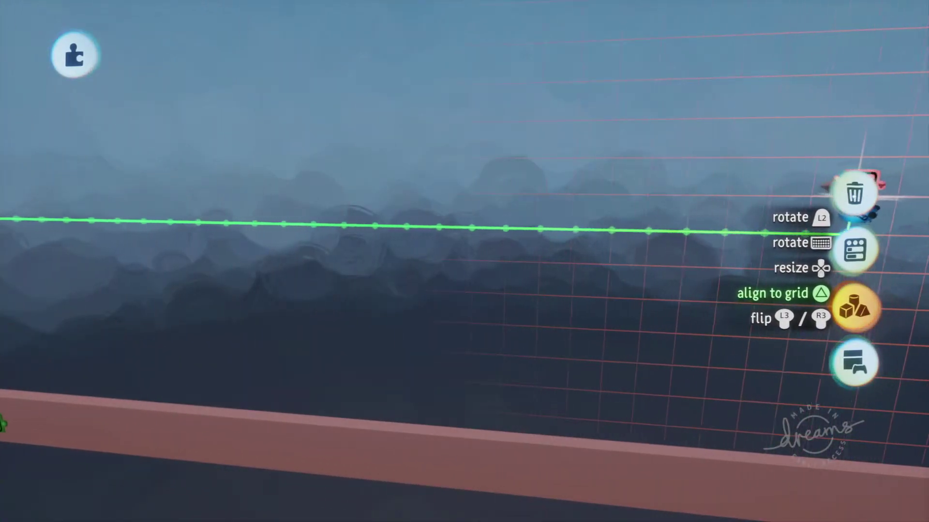
{"action": "left_click_drag", "start_coordinate": [850, 216], "coordinate": [863, 187]}
{"action": "left_click_drag", "start_coordinate": [816, 219], "coordinate": [822, 266]}
{"action": "left_click_drag", "start_coordinate": [833, 154], "coordinate": [793, 167]}
{"action": "middle_click_drag", "start_coordinate": [808, 199], "coordinate": [549, 192]}
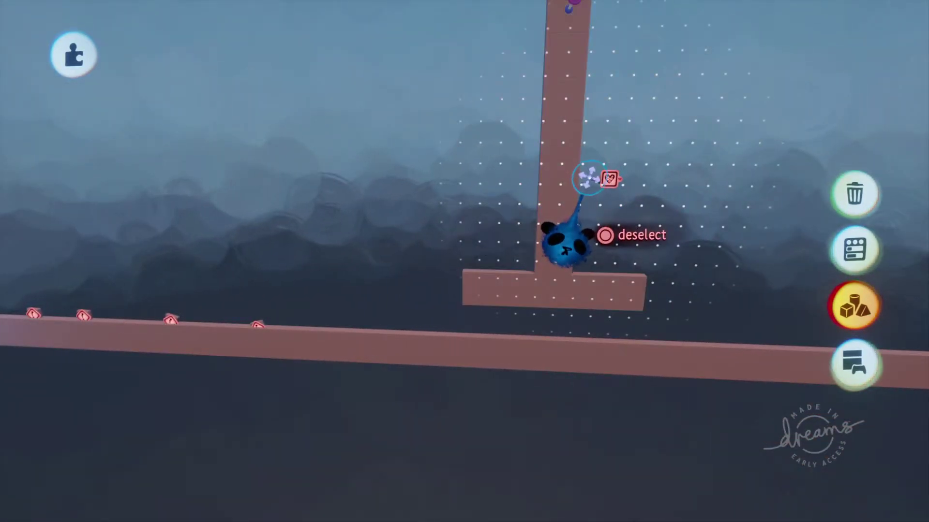
Clone the heart-gadget spike beside the T-shaped piece, turn the copy point-down, and bring it below the crossbar
{"action": "left_click_drag", "start_coordinate": [704, 207], "coordinate": [681, 230]}
{"action": "middle_click_drag", "start_coordinate": [651, 237], "coordinate": [666, 189]}
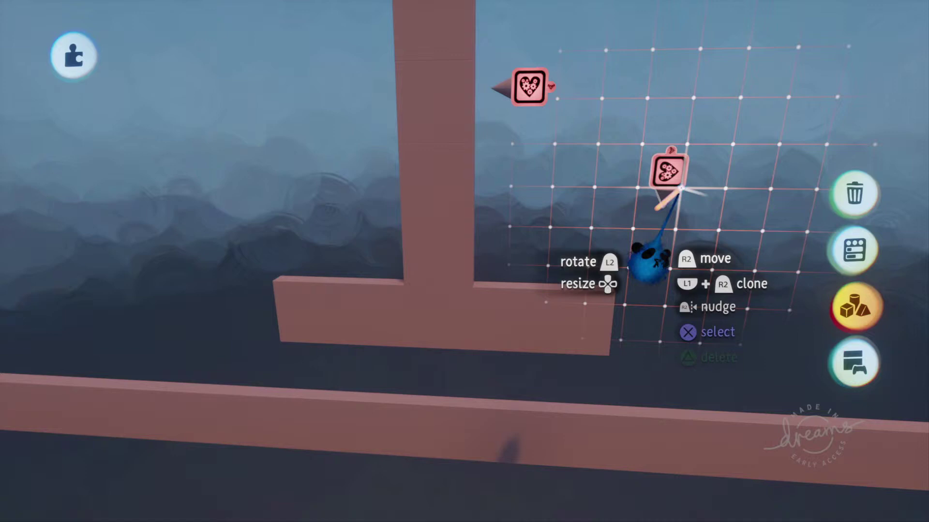
{"action": "left_click_drag", "start_coordinate": [681, 188], "coordinate": [566, 377]}
Line up the downward spike in depth with the T-shaped piece, under one end of its crossbar
{"action": "middle_click_drag", "start_coordinate": [692, 352], "coordinate": [451, 203]}
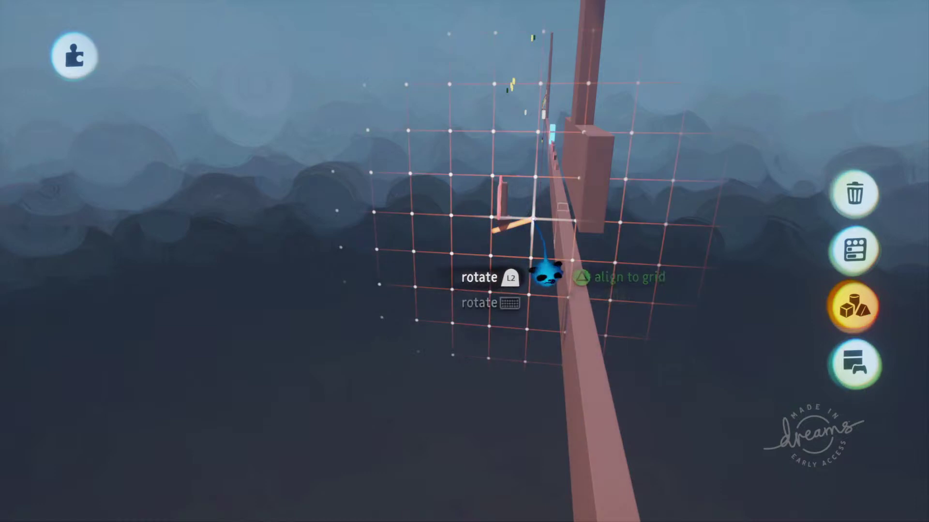
{"action": "middle_click_drag", "start_coordinate": [506, 227], "coordinate": [450, 263]}
{"action": "key", "text": "ctrl+z"}
{"action": "key", "text": "ctrl+z"}
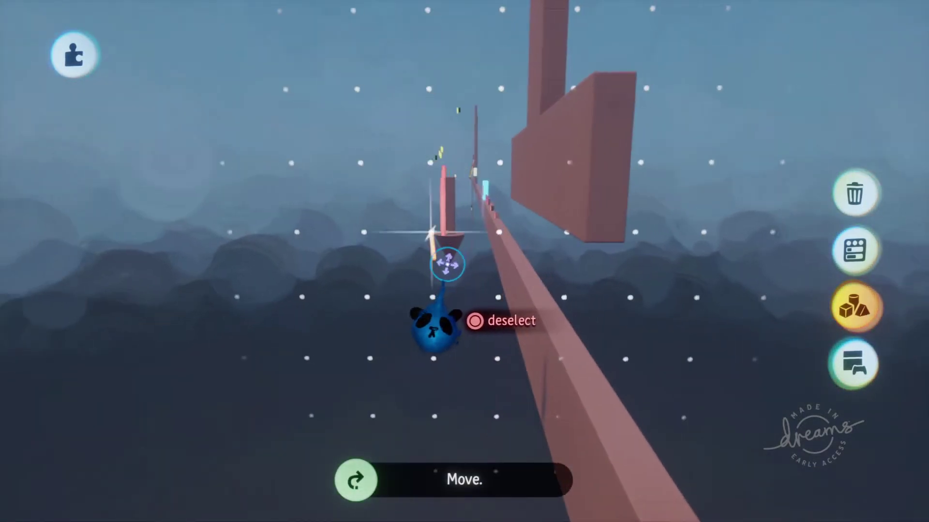
{"action": "left_click_drag", "start_coordinate": [445, 248], "coordinate": [559, 296]}
{"action": "middle_click_drag", "start_coordinate": [560, 297], "coordinate": [622, 266]}
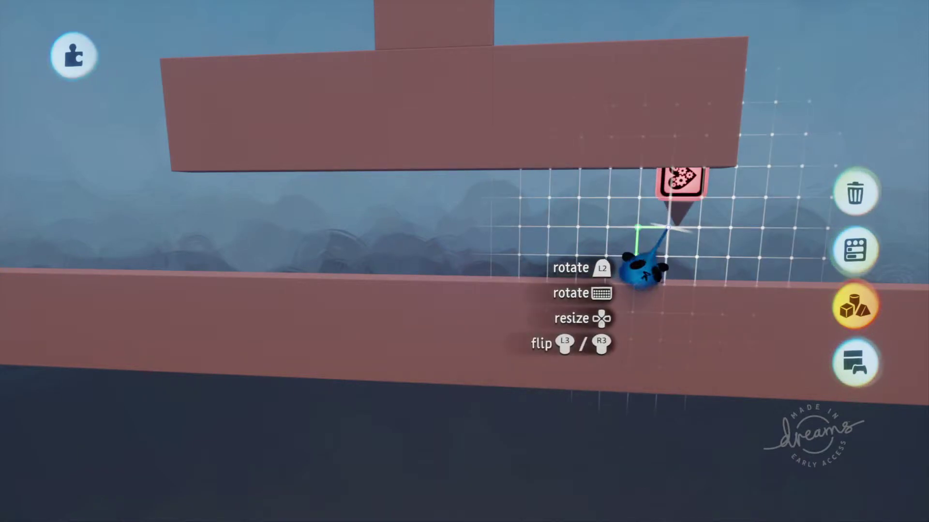
{"action": "left_click_drag", "start_coordinate": [669, 227], "coordinate": [697, 229]}
Centre the spike within the crossbar's thickness and seat it against the underside using finer grid spacing
{"action": "middle_click_drag", "start_coordinate": [697, 228], "coordinate": [609, 231]}
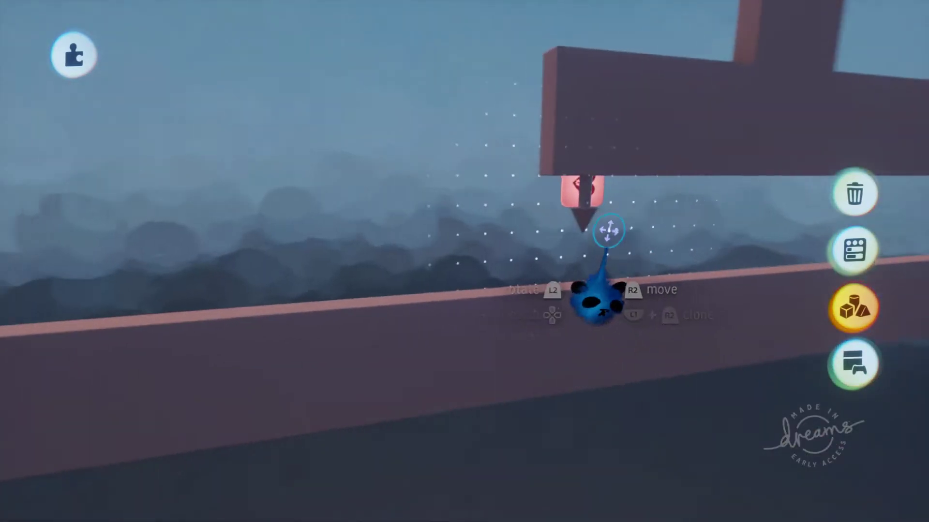
{"action": "middle_click_drag", "start_coordinate": [600, 303], "coordinate": [596, 303]}
{"action": "left_click_drag", "start_coordinate": [605, 242], "coordinate": [640, 209]}
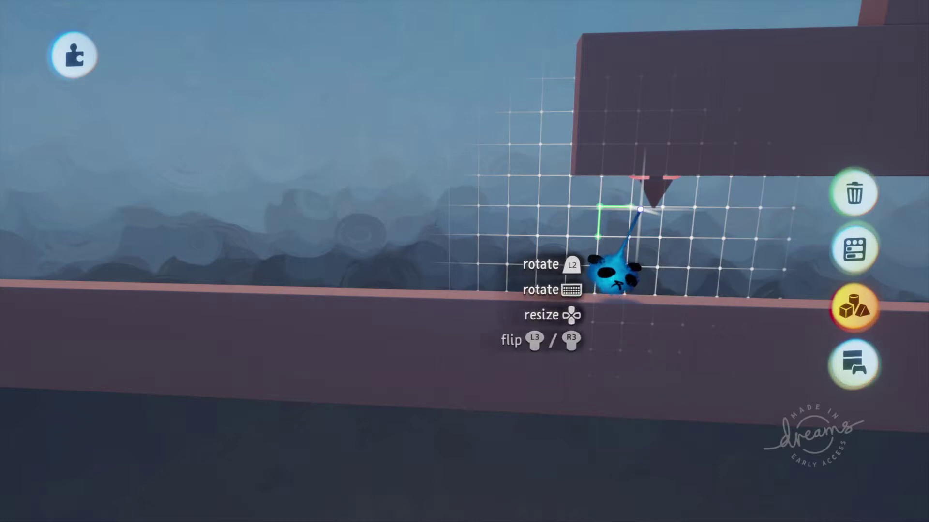
{"action": "left_click_drag", "start_coordinate": [602, 302], "coordinate": [600, 308]}
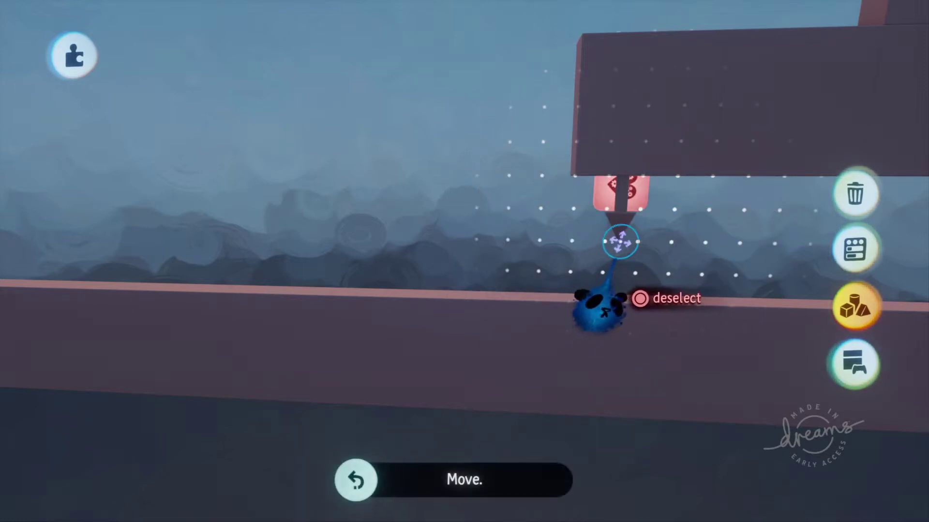
{"action": "left_click_drag", "start_coordinate": [621, 225], "coordinate": [624, 210]}
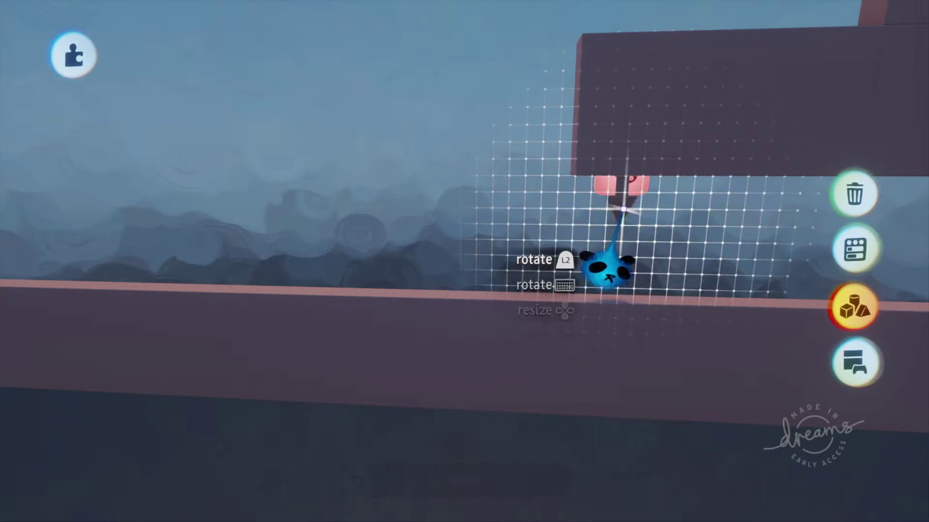
{"action": "middle_click_drag", "start_coordinate": [627, 207], "coordinate": [636, 257]}
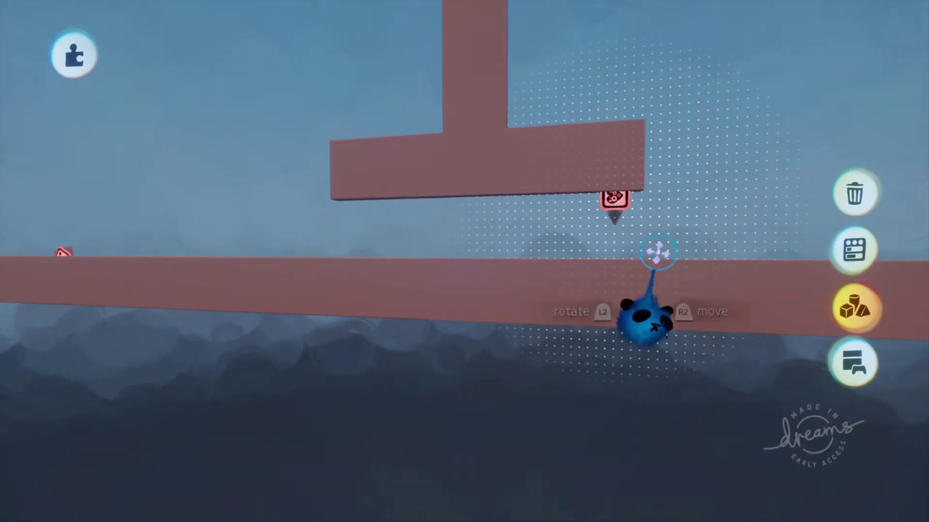
{"action": "left_click_drag", "start_coordinate": [657, 253], "coordinate": [665, 229]}
{"action": "middle_click_drag", "start_coordinate": [664, 229], "coordinate": [667, 167]}
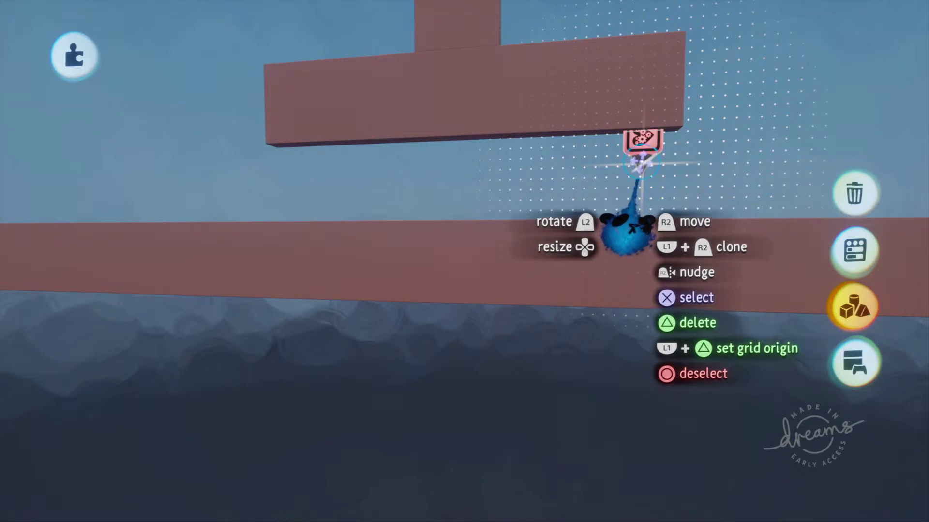
Clone the spike into an evenly spaced row of eight along the crossbar's underside
{"action": "left_click_drag", "start_coordinate": [627, 234], "coordinate": [638, 221]}
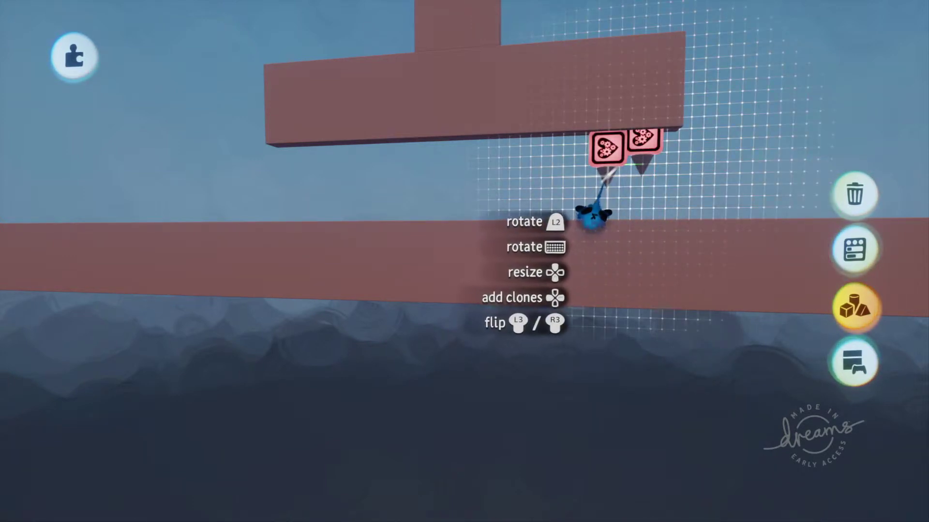
{"action": "left_click_drag", "start_coordinate": [597, 166], "coordinate": [599, 171]}
{"action": "middle_click_drag", "start_coordinate": [600, 170], "coordinate": [606, 220]}
{"action": "left_click_drag", "start_coordinate": [591, 289], "coordinate": [600, 259]}
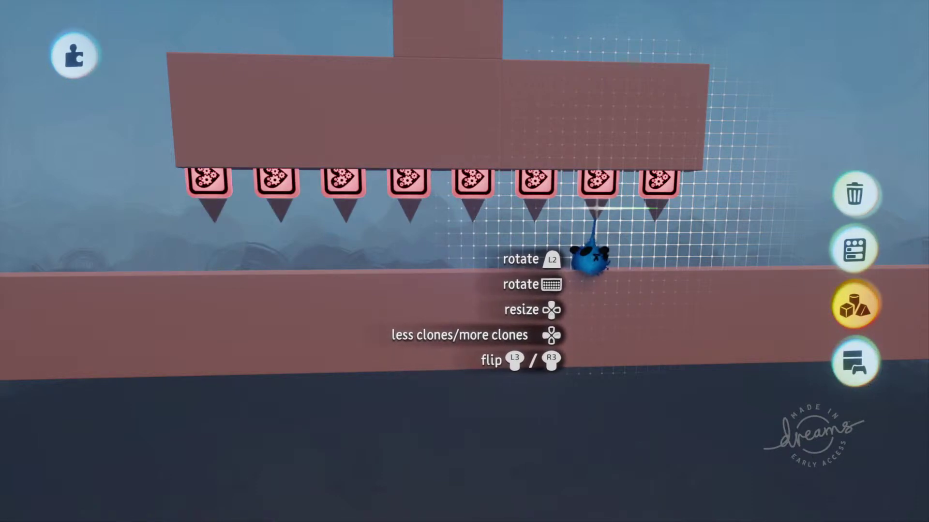
Shift the row of eight spikes sideways to centre it beneath the crossbar
{"action": "scroll", "coordinate": [616, 224], "scroll_direction": "down", "scroll_amount": 5}
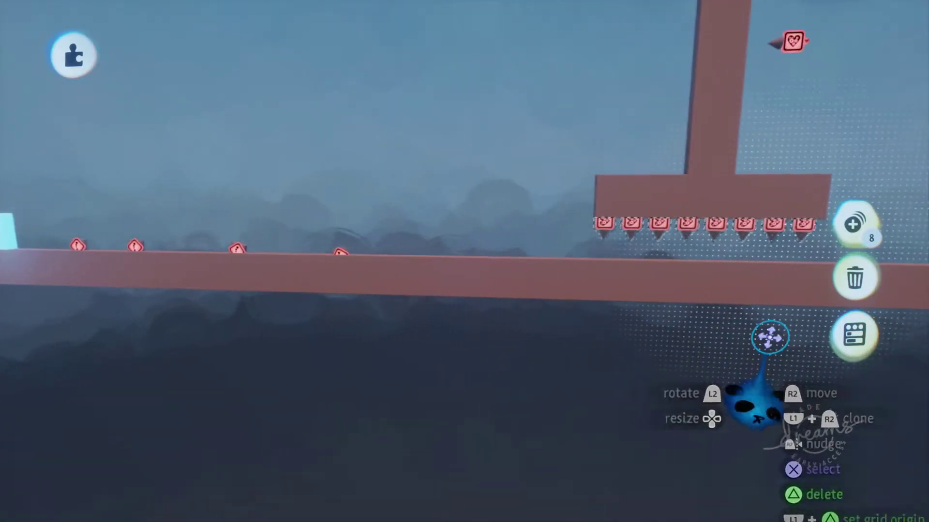
{"action": "scroll", "coordinate": [757, 314], "scroll_direction": "up", "scroll_amount": 5}
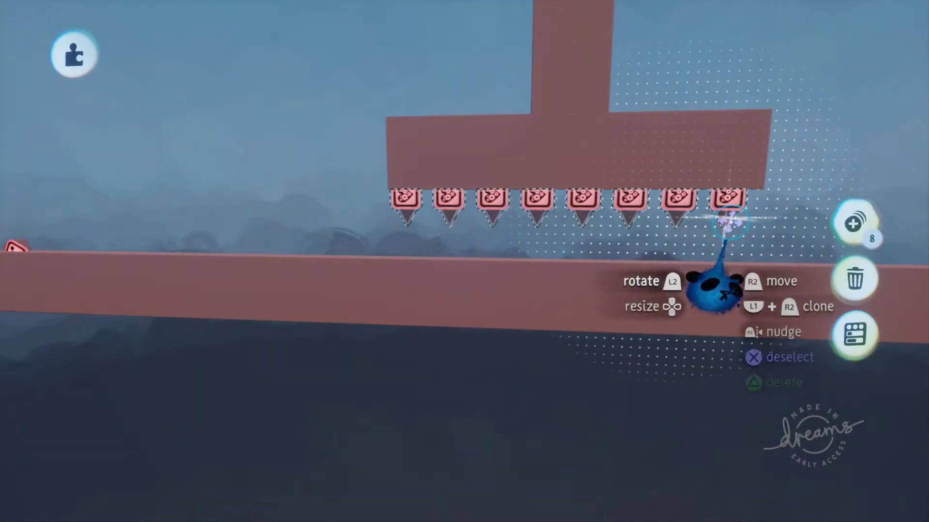
{"action": "left_click_drag", "start_coordinate": [727, 218], "coordinate": [740, 238]}
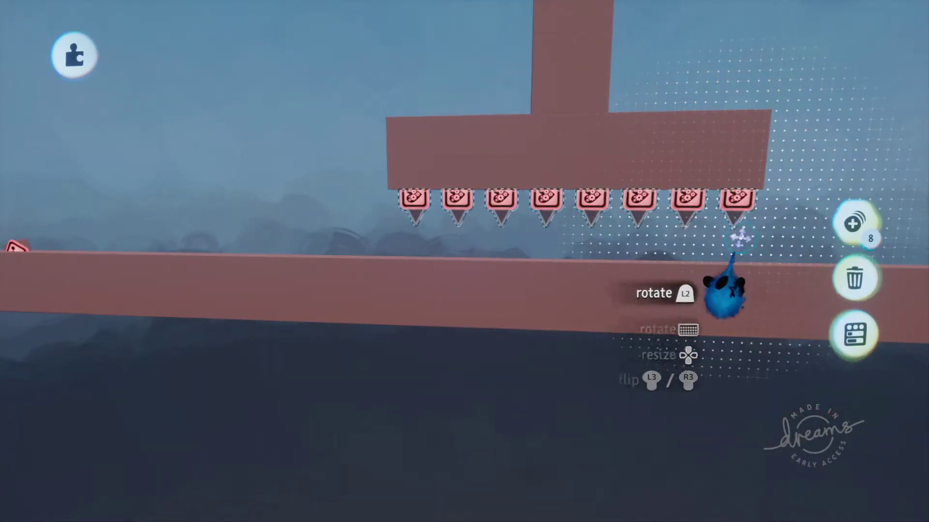
Group the eight spikes with the T-shaped piece and test the swing with time running
{"action": "scroll", "coordinate": [740, 238], "scroll_direction": "down", "scroll_amount": 4}
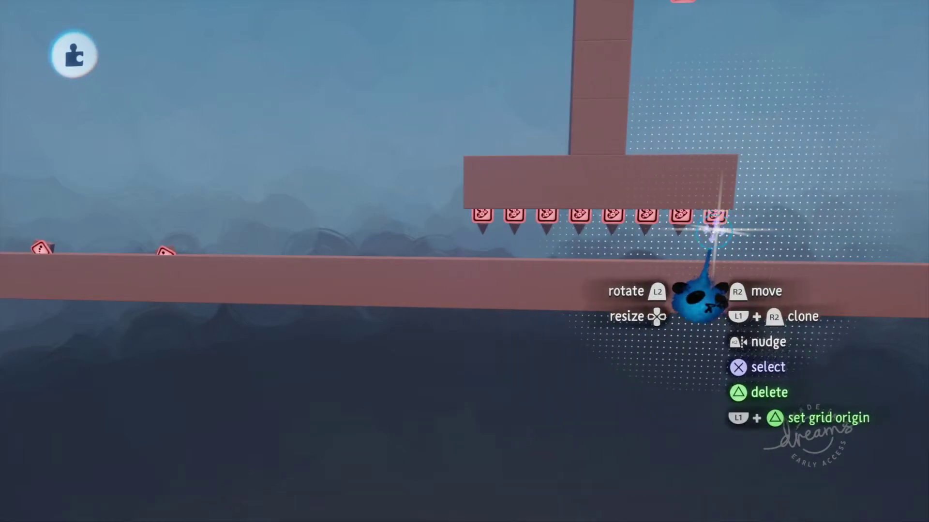
{"action": "key", "text": "ctrl+z"}
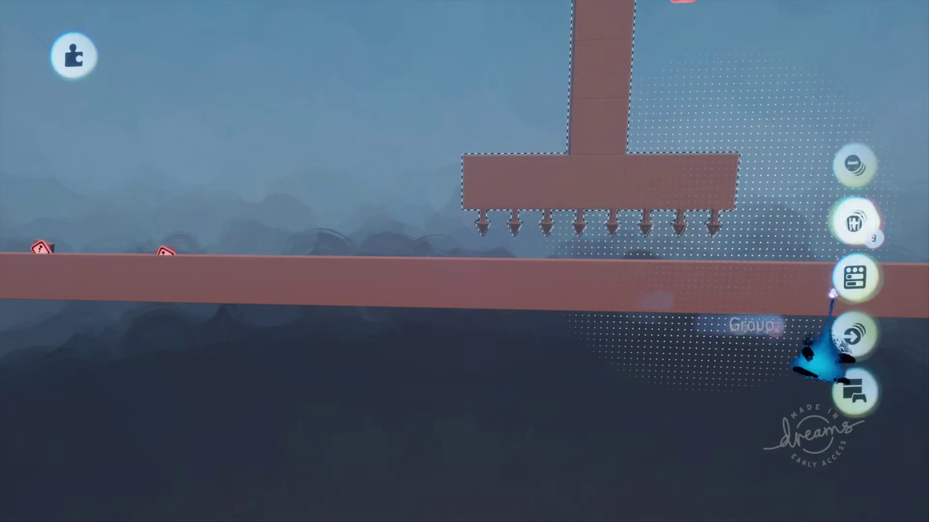
{"action": "left_click", "coordinate": [832, 293]}
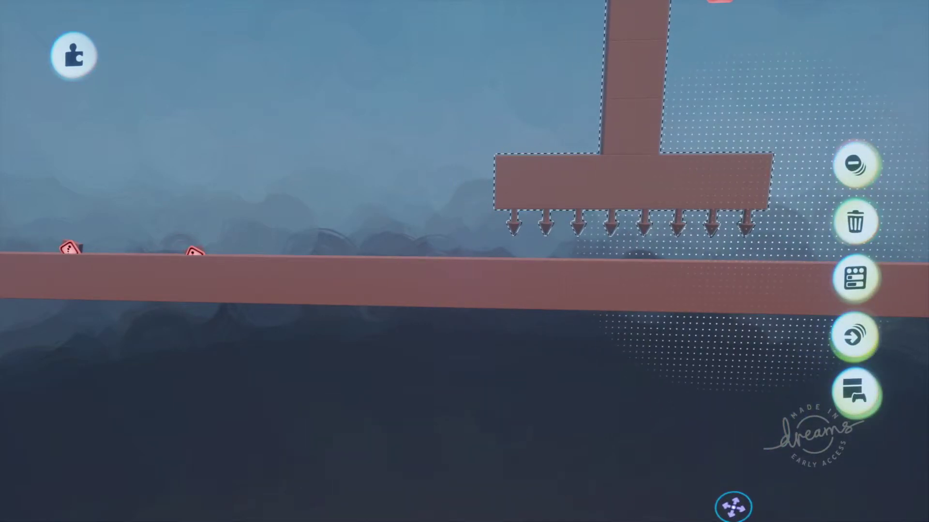
{"action": "key", "text": "space"}
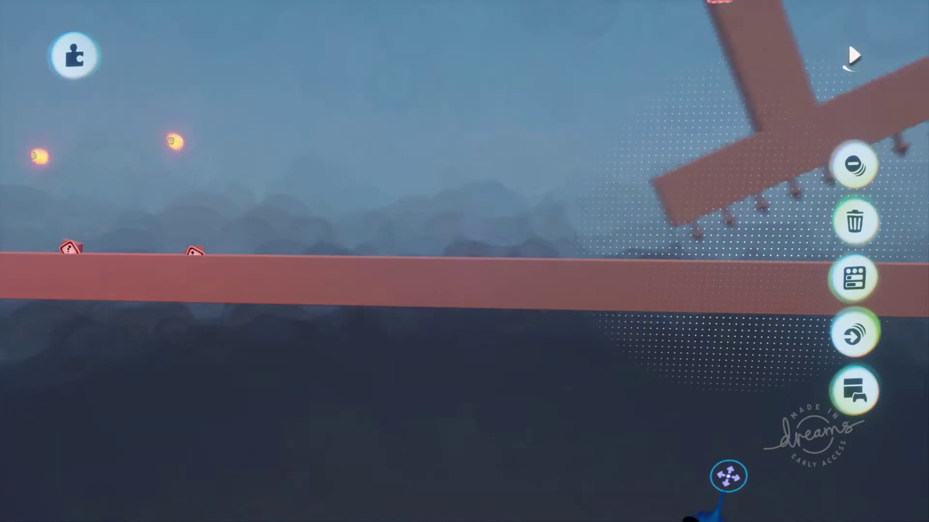
{"action": "key", "text": "space"}
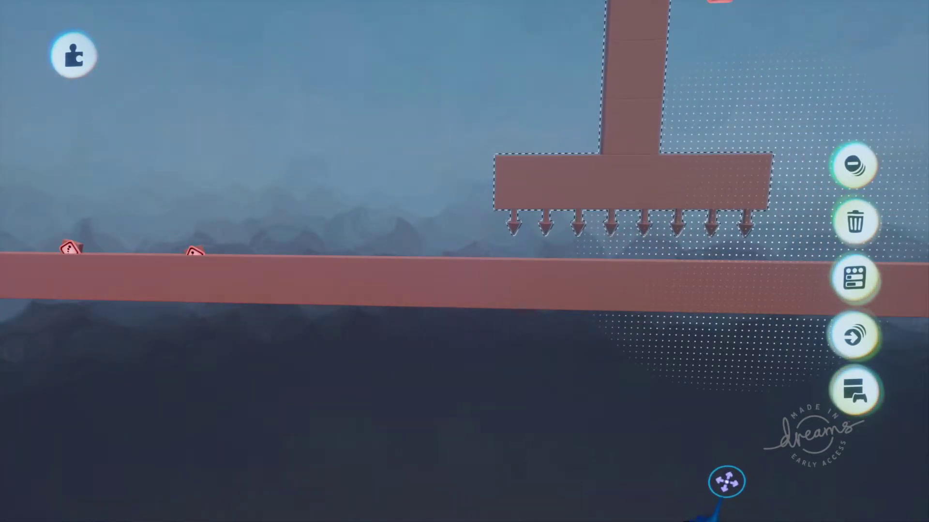
Undo the grouping and the row of cloned spikes, back to the single spike under the crossbar
{"action": "key", "text": "ctrl+z"}
{"action": "key", "text": "ctrl+z"}
{"action": "key", "text": "ctrl+z"}
{"action": "key", "text": "ctrl+z"}
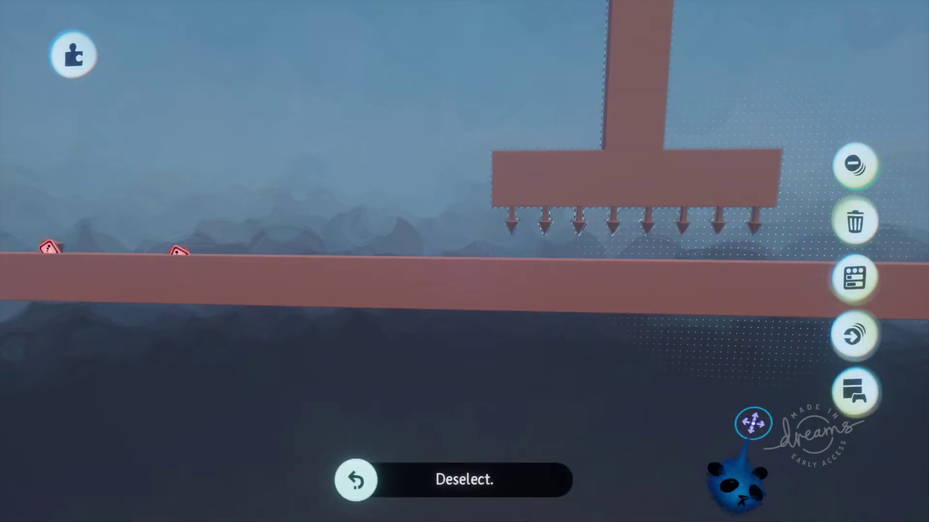
{"action": "key", "text": "ctrl+z"}
{"action": "key", "text": "ctrl+z"}
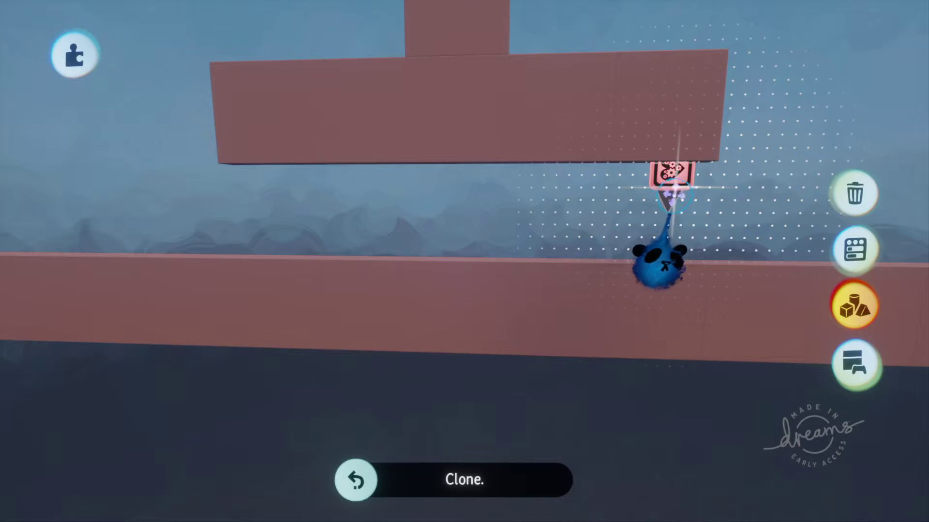
{"action": "key", "text": "ctrl+z"}
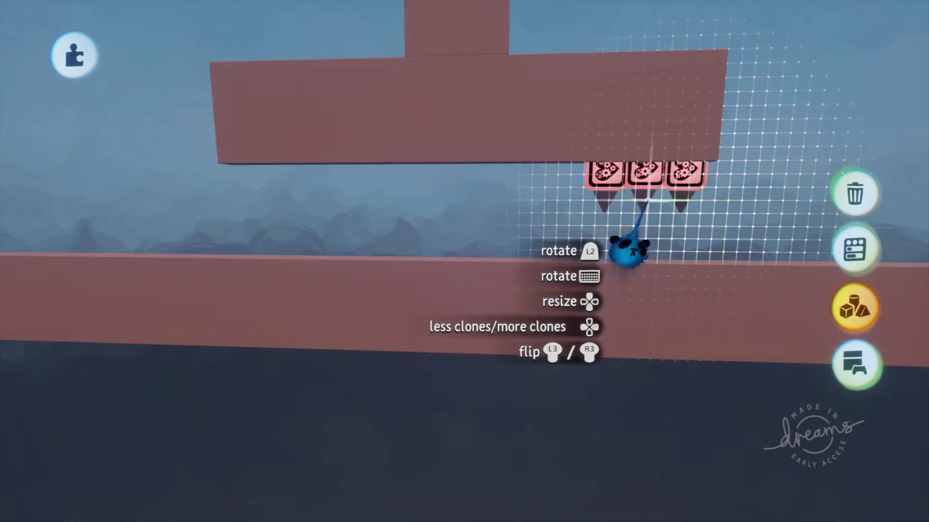
Clone the spike into an evenly spaced row of ten and centre the row beneath the crossbar
{"action": "left_click_drag", "start_coordinate": [648, 200], "coordinate": [635, 201]}
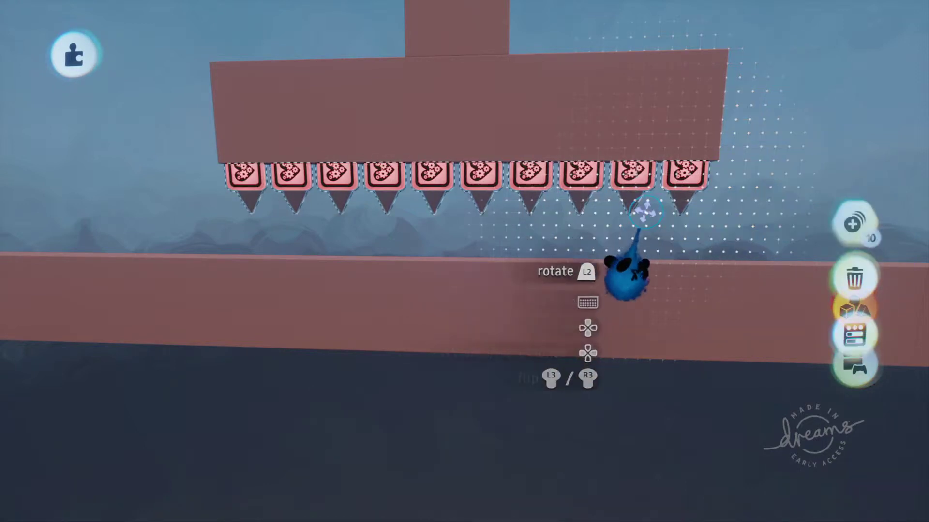
{"action": "middle_click_drag", "start_coordinate": [672, 277], "coordinate": [652, 253]}
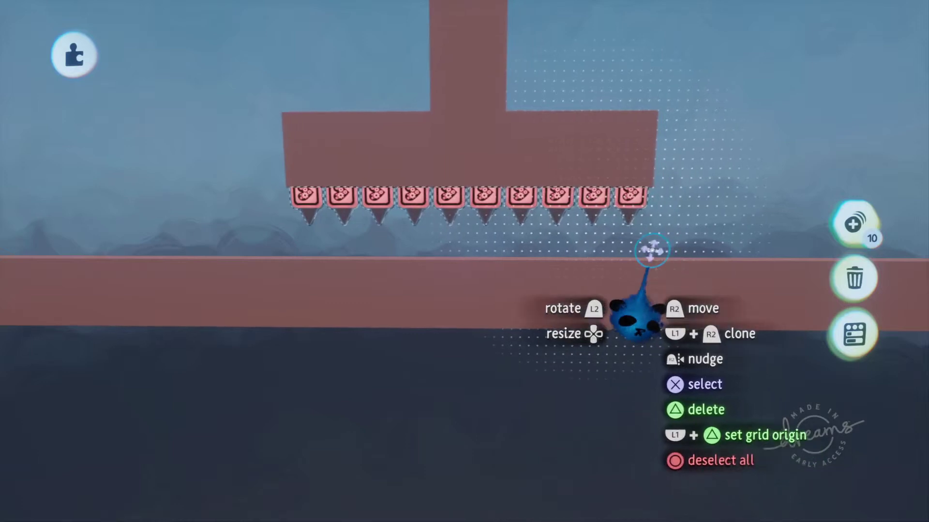
{"action": "scroll", "coordinate": [617, 246], "scroll_direction": "up", "scroll_amount": 3}
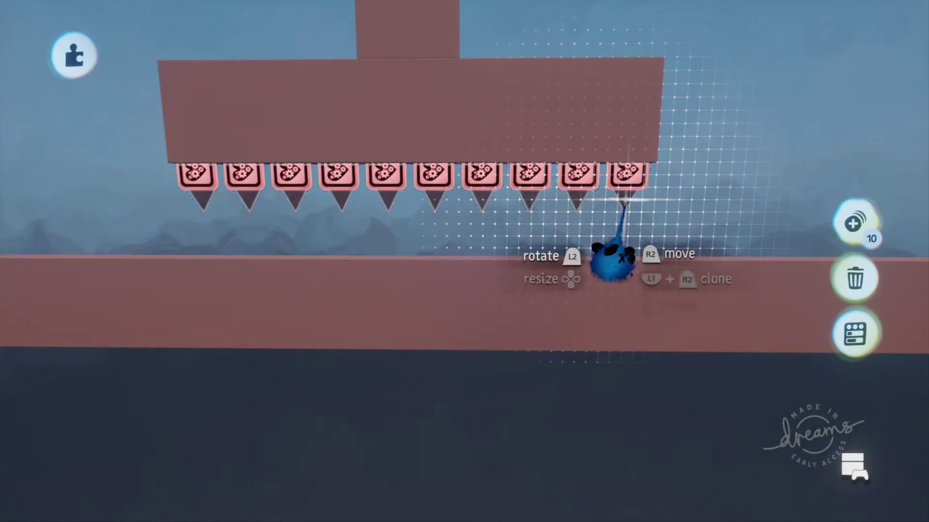
{"action": "mouse_move", "coordinate": [624, 209]}
{"action": "left_mouse_down"}
{"action": "mouse_move", "coordinate": [635, 197]}
{"action": "mouse_move", "coordinate": [624, 199]}
{"action": "left_mouse_up"}
Select the T-shaped piece together with the ten spikes and group them
{"action": "middle_click_drag", "start_coordinate": [625, 200], "coordinate": [740, 318]}
{"action": "scroll", "coordinate": [682, 299], "scroll_direction": "down", "scroll_amount": 3}
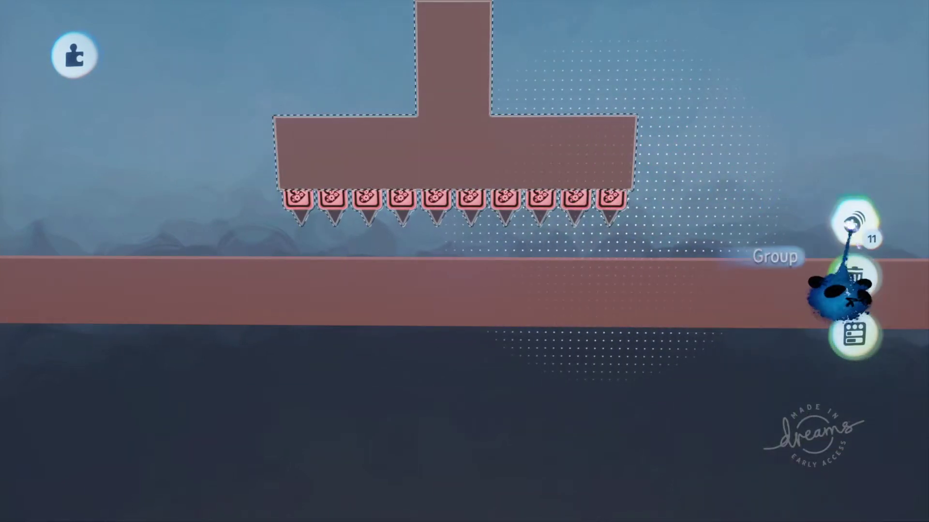
{"action": "left_click", "coordinate": [853, 224]}
{"action": "middle_click_drag", "start_coordinate": [763, 384], "coordinate": [800, 394]}
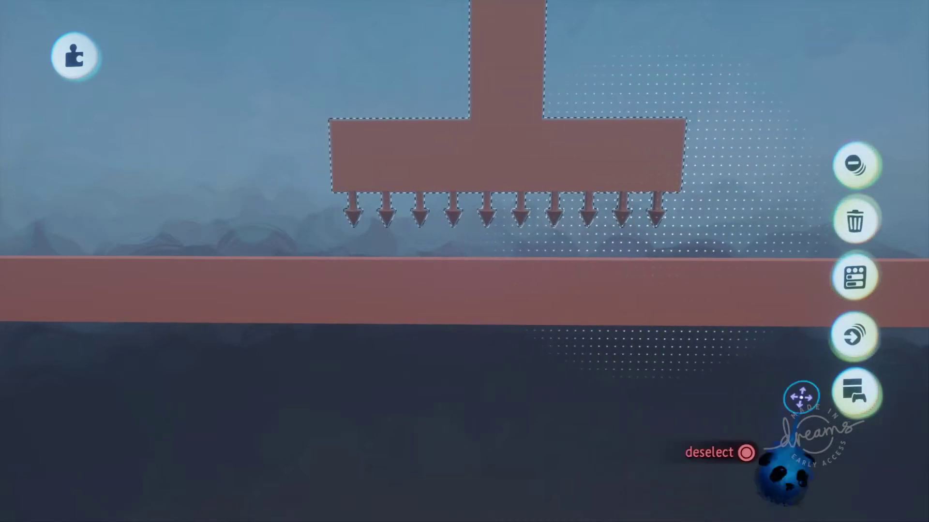
Undo the grouping and remove the T-shaped piece from the selection, keeping only the ten spikes selected
{"action": "middle_click_drag", "start_coordinate": [491, 454], "coordinate": [866, 412]}
{"action": "key", "text": "ctrl+z"}
{"action": "middle_click_drag", "start_coordinate": [805, 322], "coordinate": [535, 282]}
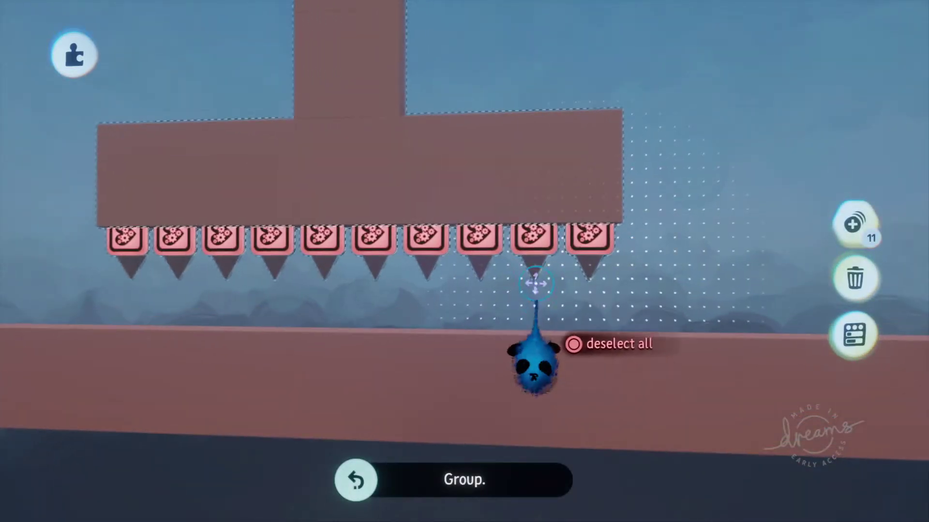
{"action": "mouse_move", "coordinate": [584, 262]}
{"action": "left_mouse_down"}
{"action": "mouse_move", "coordinate": [597, 261]}
{"action": "mouse_move", "coordinate": [580, 260]}
{"action": "left_mouse_up"}
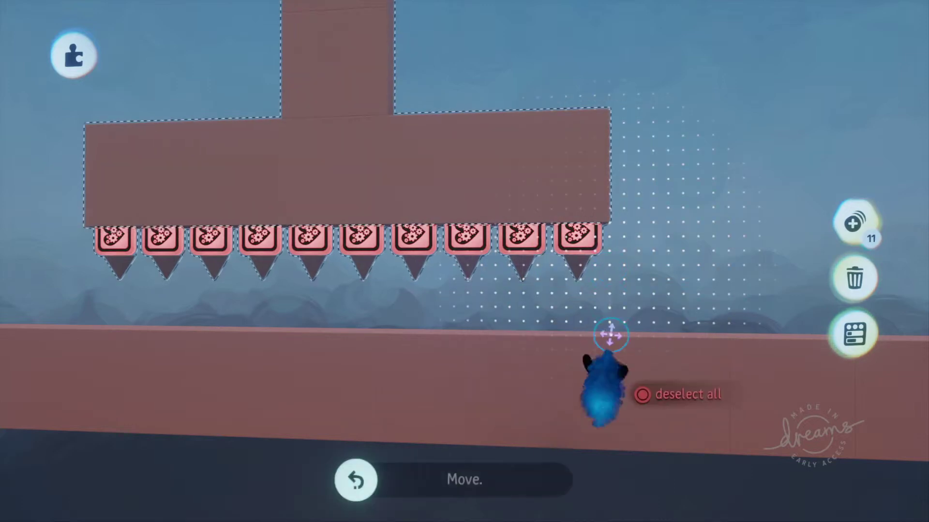
{"action": "left_click", "coordinate": [582, 367]}
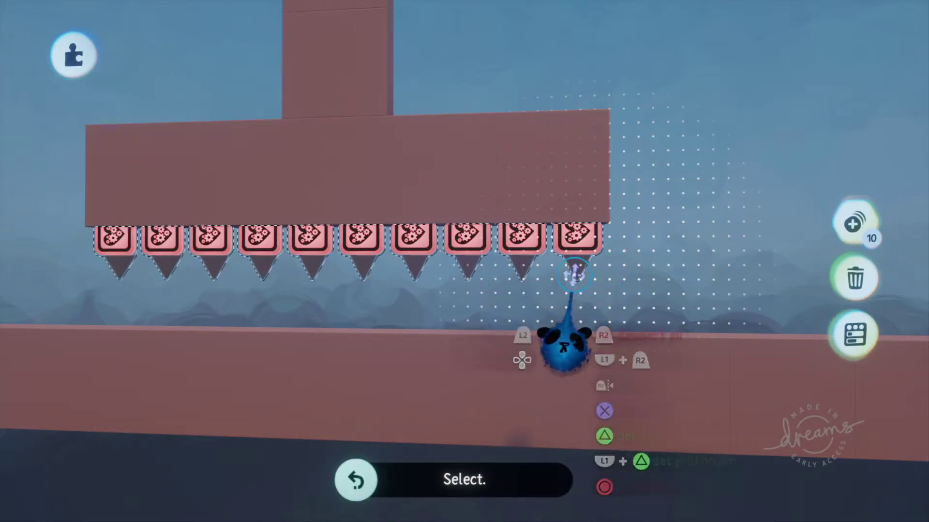
Raise the ten selected spikes slightly into the underside of the crossbar and group them together
{"action": "left_click_drag", "start_coordinate": [577, 280], "coordinate": [583, 267]}
{"action": "scroll", "coordinate": [583, 267], "scroll_direction": "down", "scroll_amount": 3}
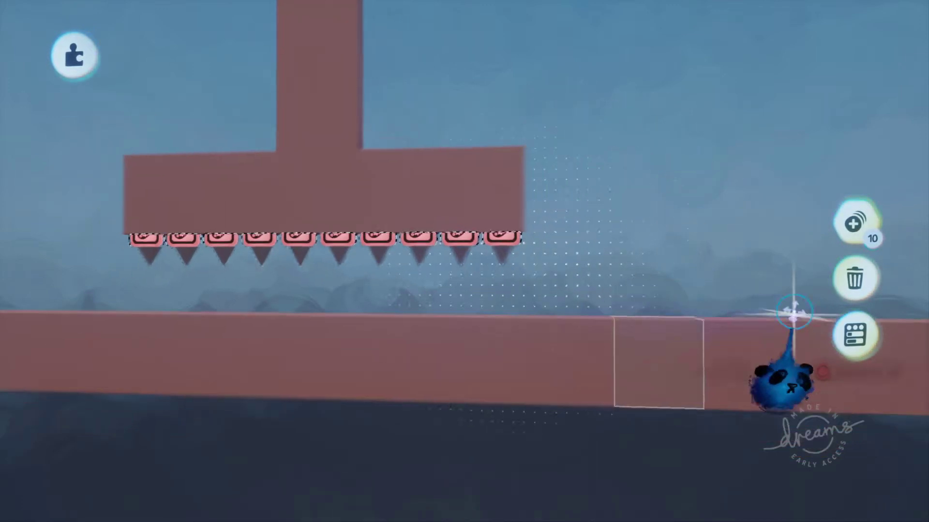
{"action": "left_click", "coordinate": [849, 225]}
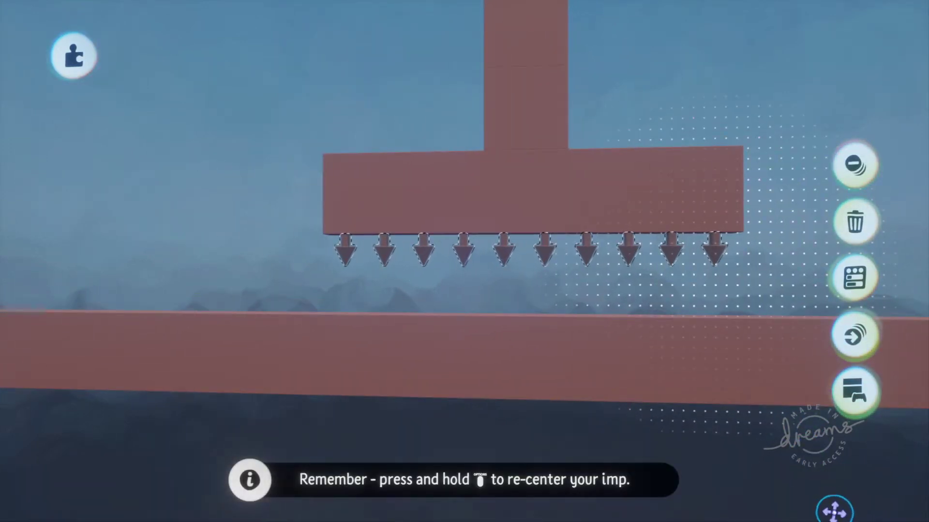
Deselect the spike group, try moving the T-shaped piece by its stem below the motor bolt, and undo the move
{"action": "scroll", "coordinate": [832, 455], "scroll_direction": "down", "scroll_amount": 5}
{"action": "scroll", "coordinate": [809, 445], "scroll_direction": "up", "scroll_amount": 5}
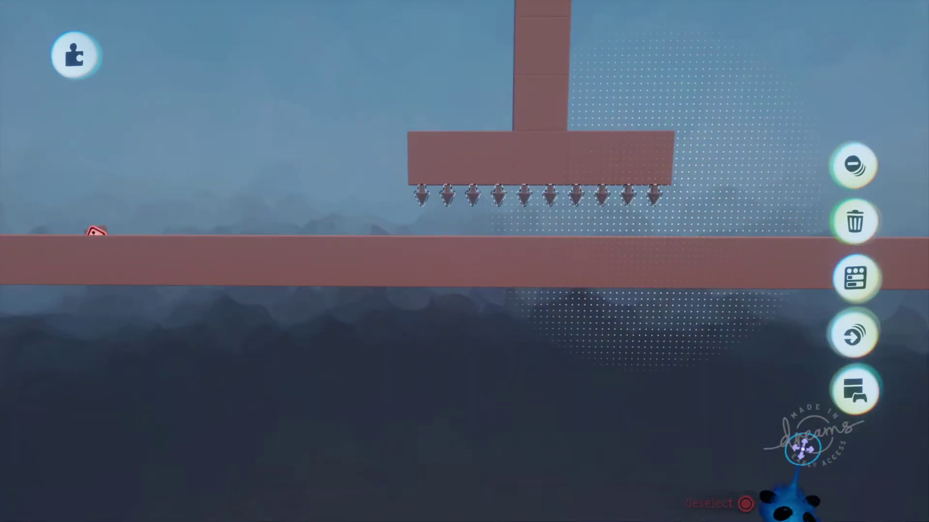
{"action": "key", "text": "Escape"}
{"action": "middle_click_drag", "start_coordinate": [807, 448], "coordinate": [816, 396]}
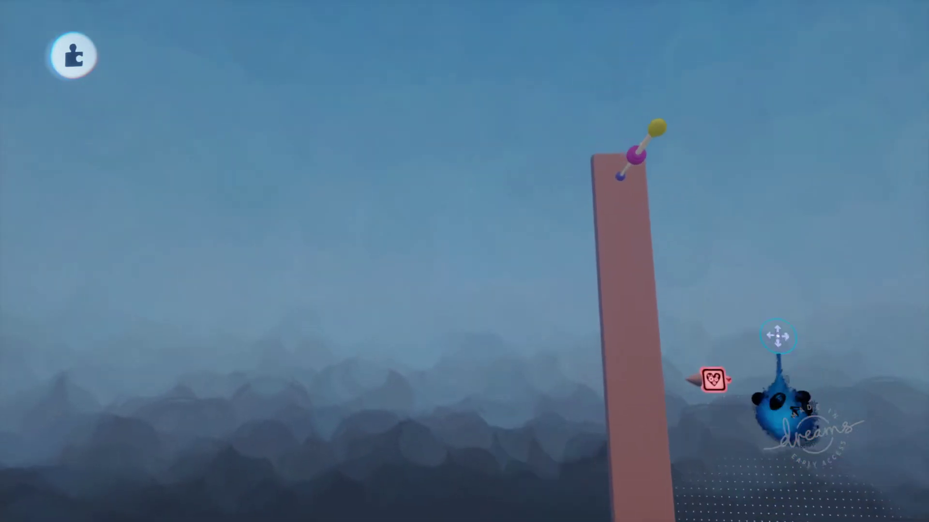
{"action": "left_click_drag", "start_coordinate": [625, 196], "coordinate": [633, 207]}
{"action": "key", "text": "ctrl+z"}
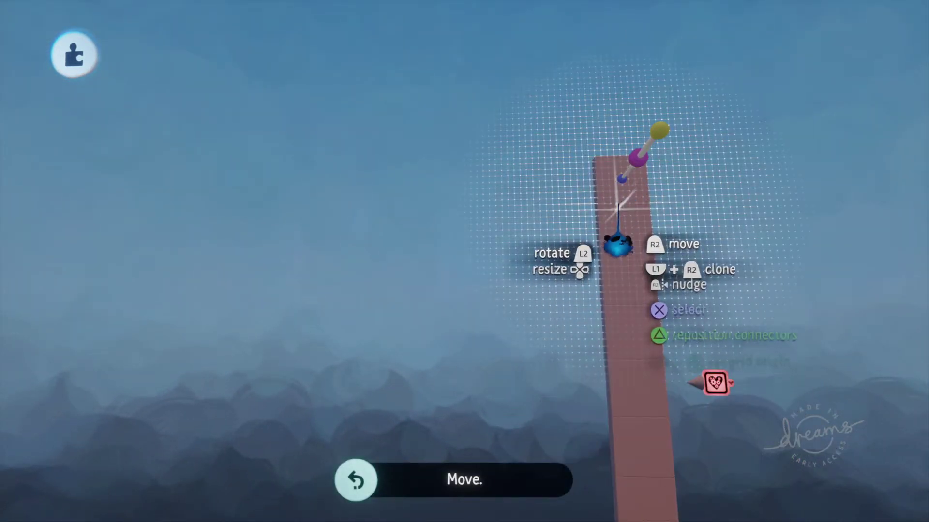
Try again to shift the T-shaped piece by its stem to check how it moves relative to the spikes
{"action": "middle_click_drag", "start_coordinate": [638, 220], "coordinate": [589, 201]}
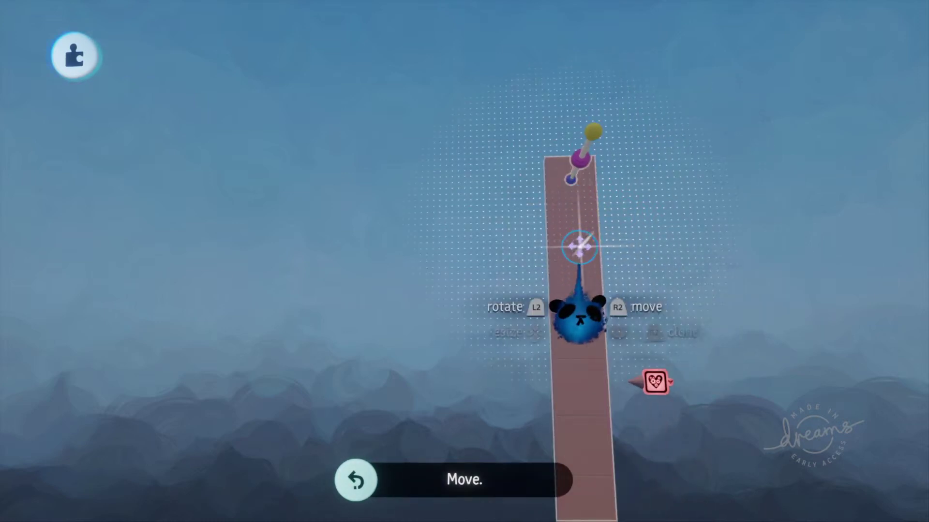
{"action": "left_click_drag", "start_coordinate": [579, 258], "coordinate": [584, 273]}
{"action": "middle_click_drag", "start_coordinate": [610, 311], "coordinate": [700, 428]}
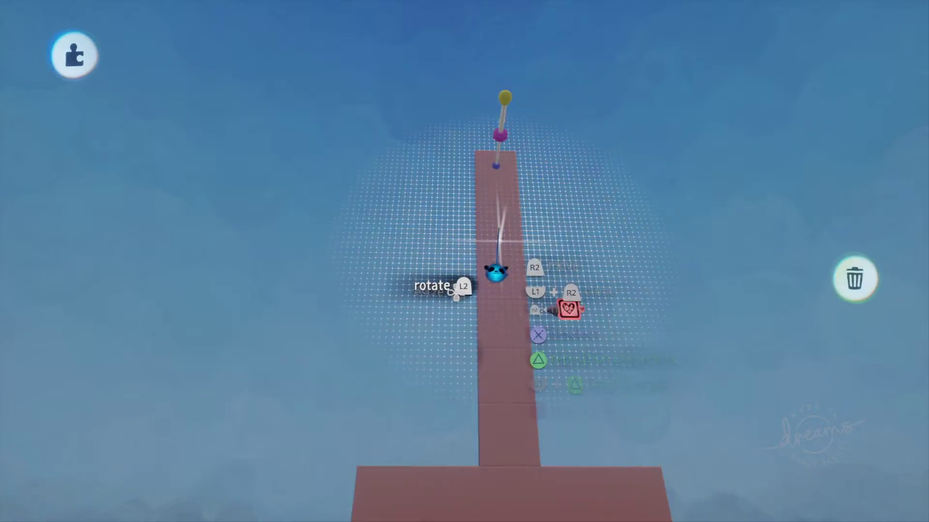
{"action": "left_click_drag", "start_coordinate": [496, 273], "coordinate": [497, 286]}
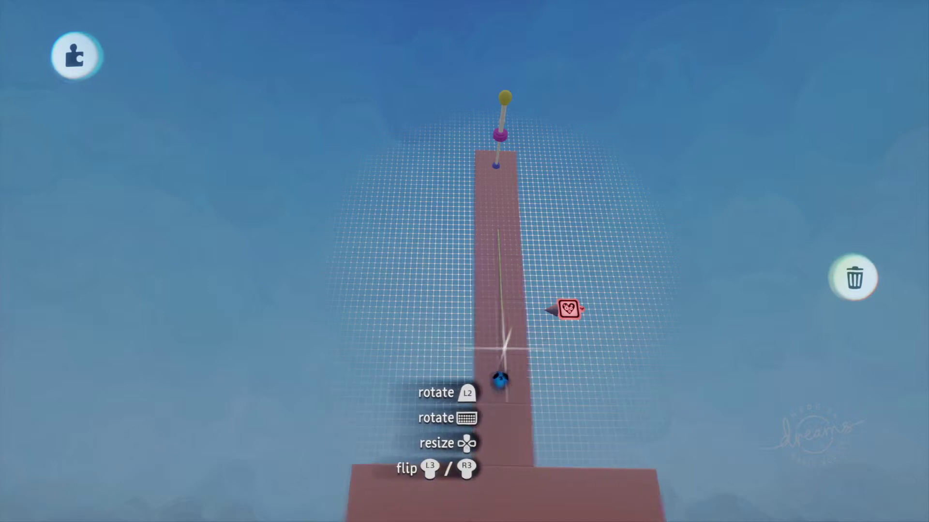
{"action": "left_click_drag", "start_coordinate": [501, 379], "coordinate": [508, 387]}
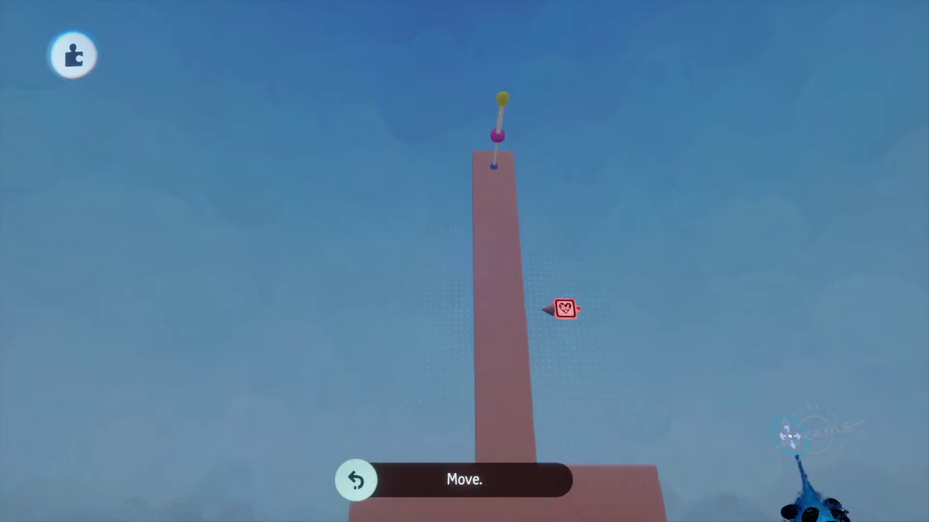
Undo the trial moves of the T-shaped piece and the grouping of the ten spikes
{"action": "middle_click_drag", "start_coordinate": [789, 436], "coordinate": [745, 400]}
{"action": "middle_click_drag", "start_coordinate": [546, 197], "coordinate": [539, 136]}
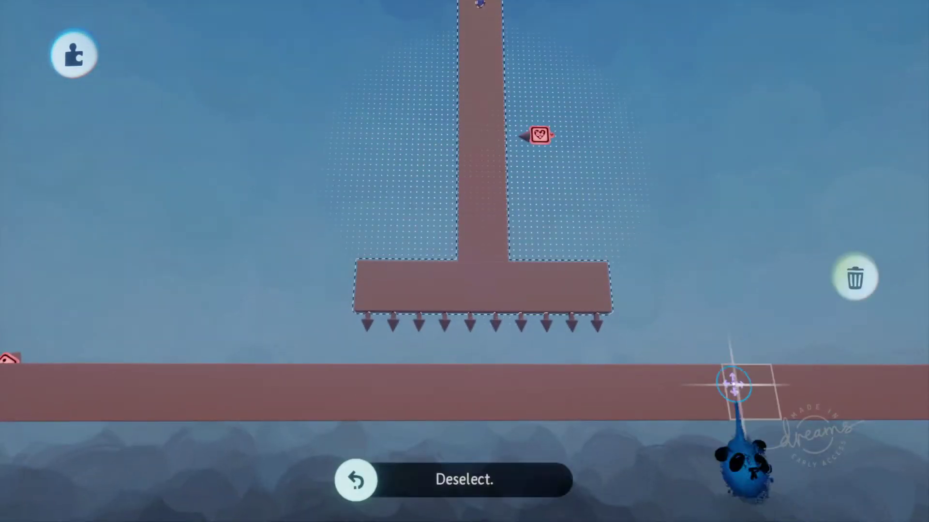
{"action": "key", "text": "ctrl+z"}
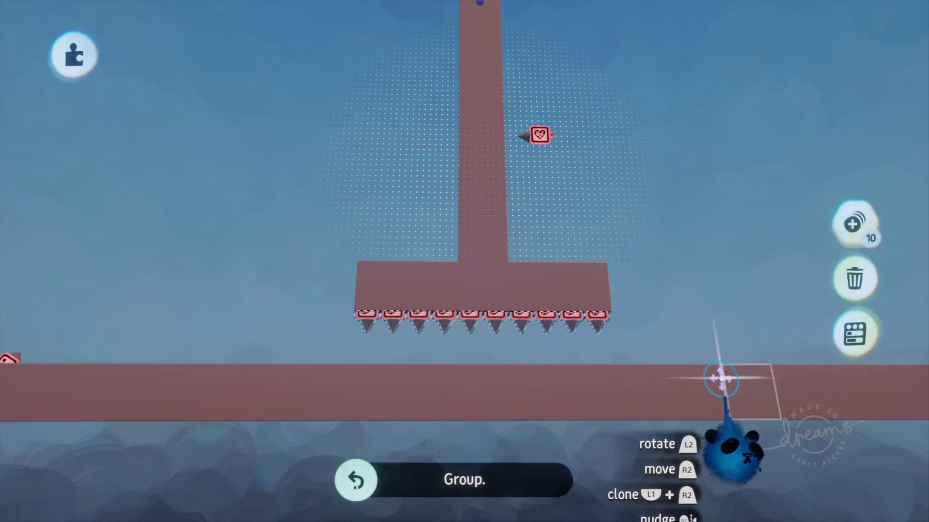
Test the swing of the T-shaped hazard and its spikes with time running, and rewind the scene
{"action": "mouse_move", "coordinate": [721, 360]}
{"action": "middle_mouse_down"}
{"action": "mouse_move", "coordinate": [726, 376]}
{"action": "mouse_move", "coordinate": [725, 332]}
{"action": "mouse_move", "coordinate": [734, 363]}
{"action": "mouse_move", "coordinate": [754, 369]}
{"action": "mouse_move", "coordinate": [750, 336]}
{"action": "middle_mouse_up"}
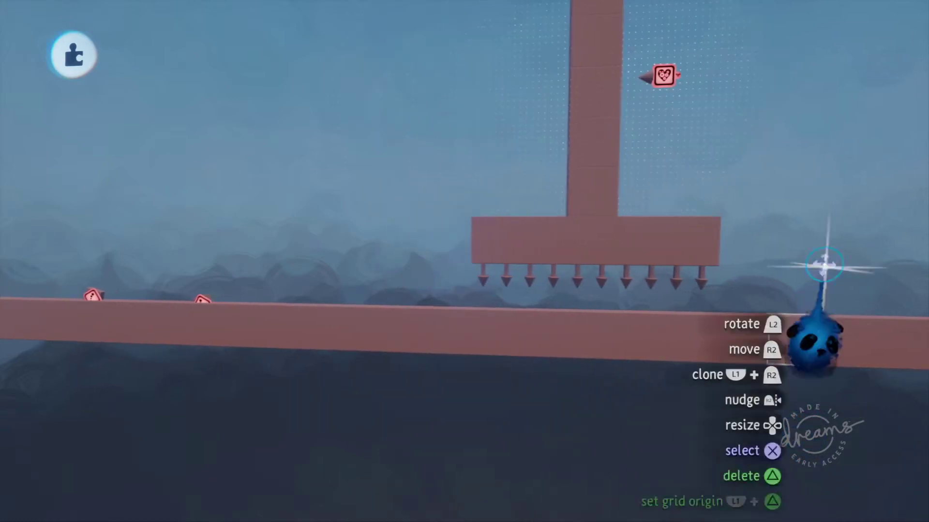
{"action": "key", "text": "Right"}
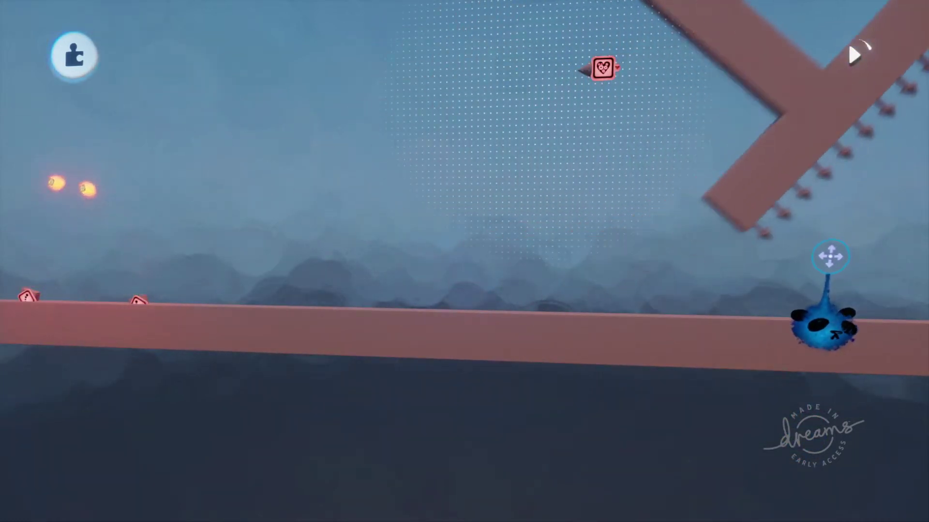
{"action": "key", "text": "Left"}
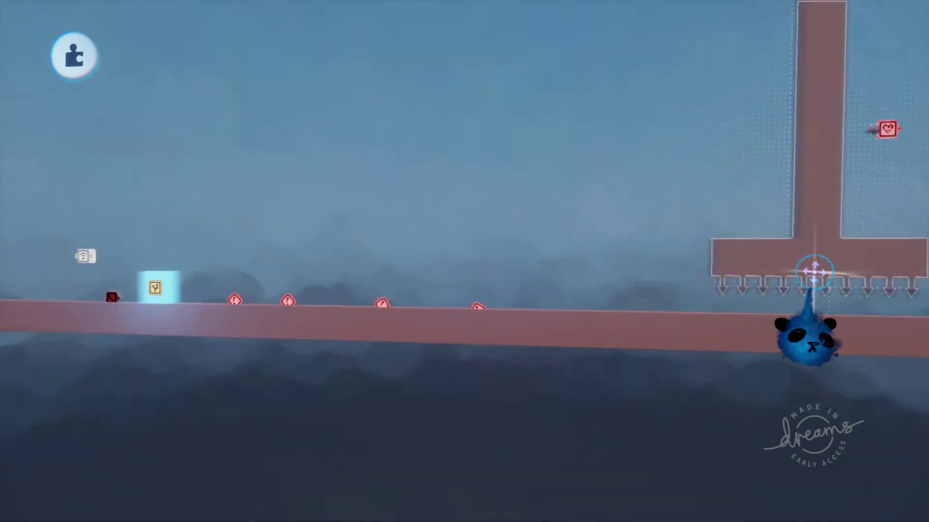
Play-test the scene briefly from the glowing cube's starting position and return to edit mode
{"action": "scroll", "coordinate": [822, 279], "scroll_direction": "down", "scroll_amount": 3}
{"action": "scroll", "coordinate": [788, 426], "scroll_direction": "up", "scroll_amount": 2}
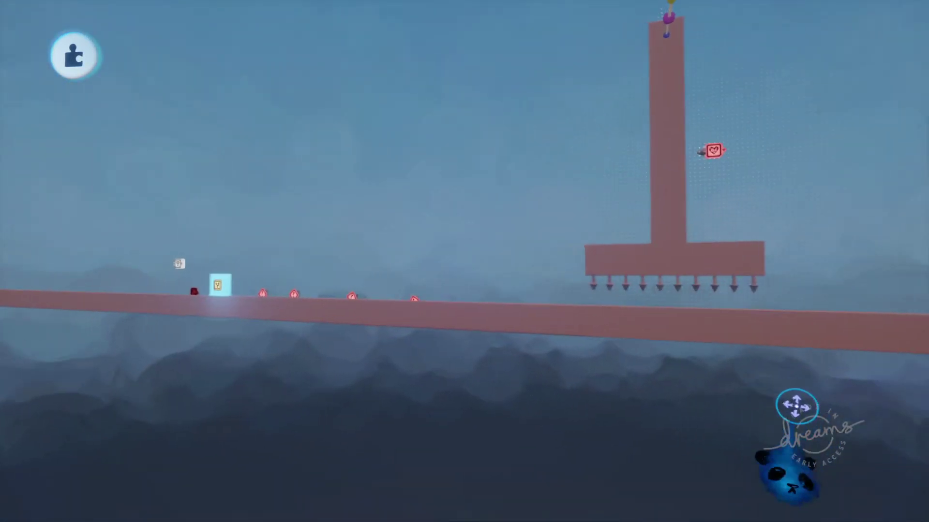
{"action": "scroll", "coordinate": [792, 400], "scroll_direction": "up", "scroll_amount": 2}
{"action": "key", "text": "Escape"}
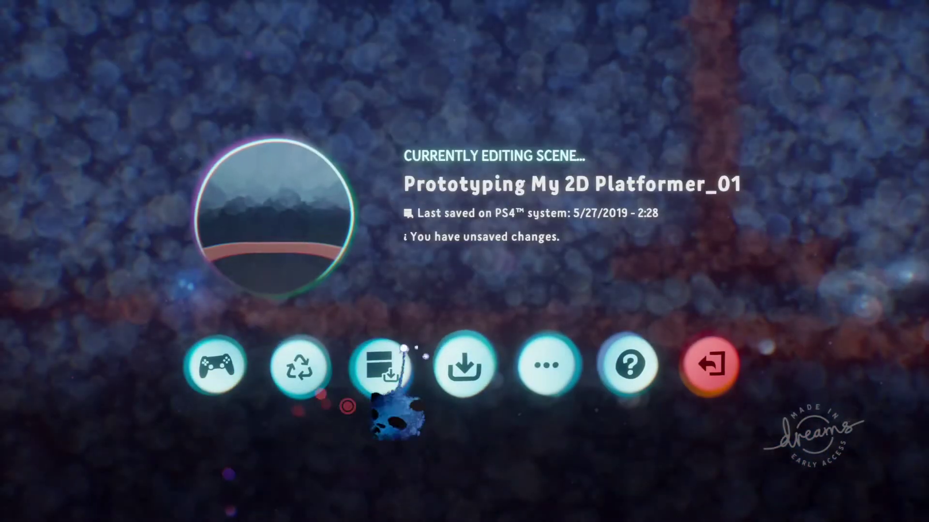
{"action": "left_click", "coordinate": [214, 360]}
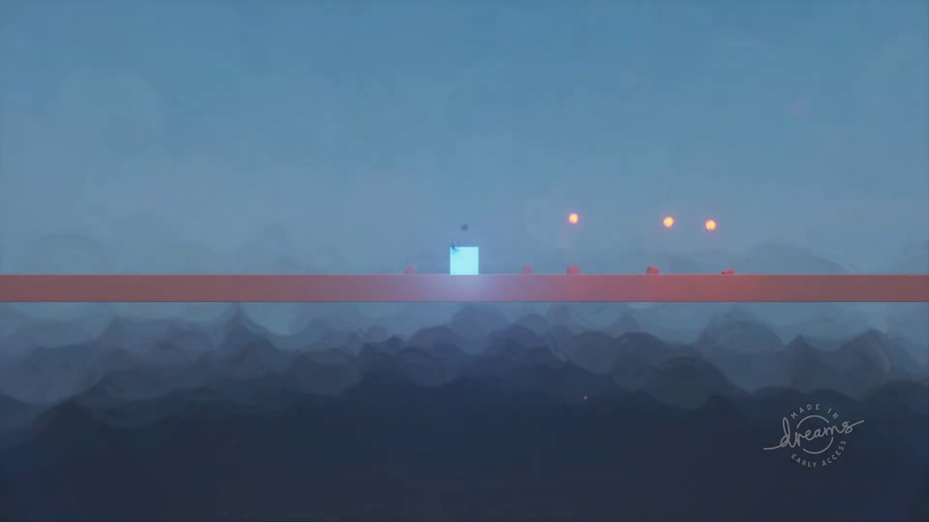
{"action": "key", "text": "Escape"}
{"action": "left_click", "coordinate": [342, 342]}
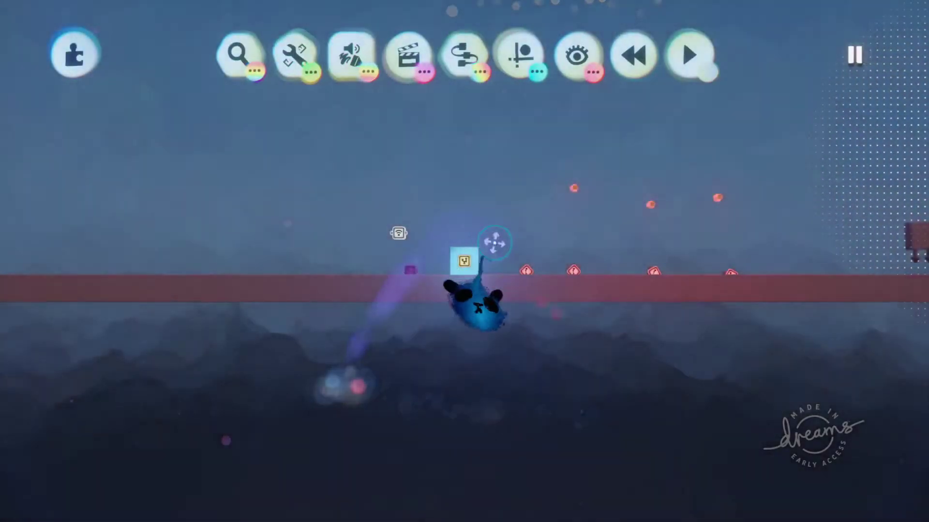
Move the glowing cube along the platform past the fireball launchers, just short of the swinging hazard
{"action": "left_click_drag", "start_coordinate": [473, 264], "coordinate": [521, 263]}
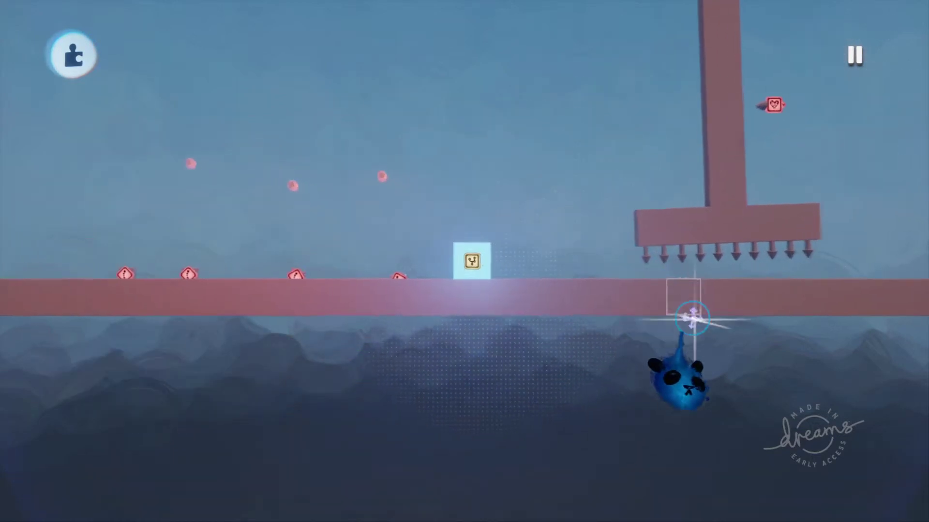
{"action": "scroll", "coordinate": [648, 333], "scroll_direction": "up", "scroll_amount": 5}
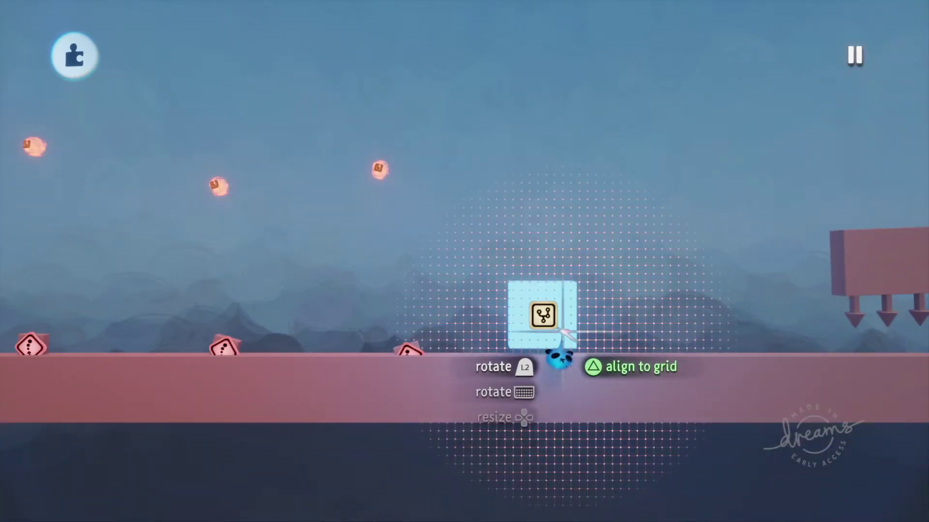
{"action": "scroll", "coordinate": [628, 361], "scroll_direction": "down", "scroll_amount": 4}
Play-test the cube against the swinging spikes, return to edit mode and play-test once more
{"action": "key", "text": "Escape"}
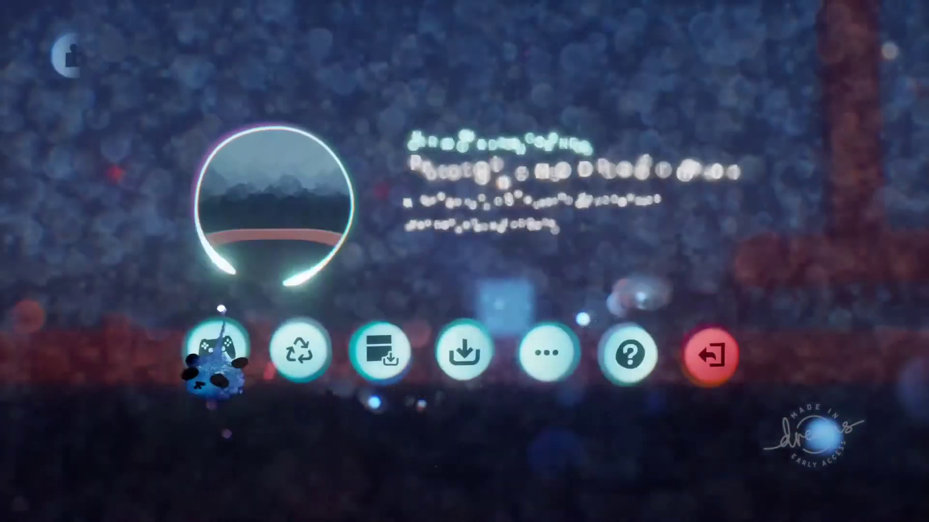
{"action": "left_click", "coordinate": [212, 364]}
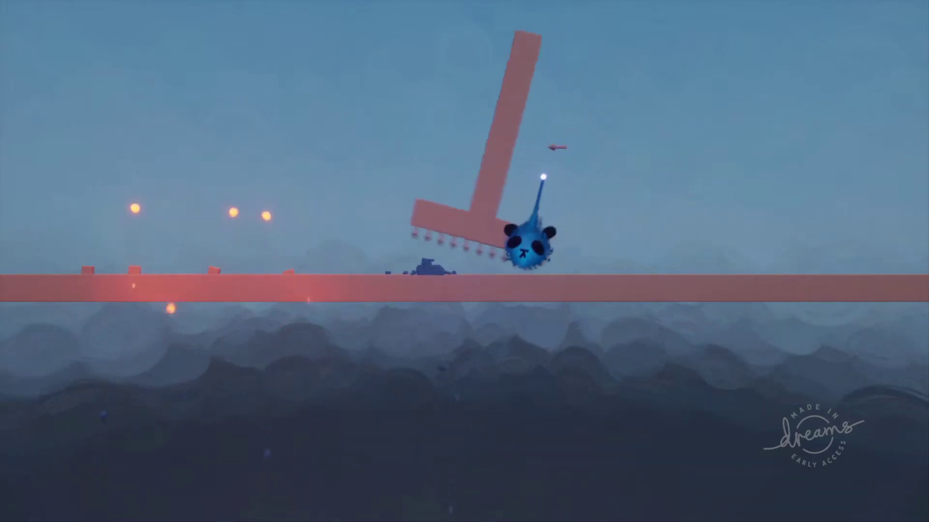
{"action": "key", "text": "Escape"}
{"action": "left_click", "coordinate": [335, 374]}
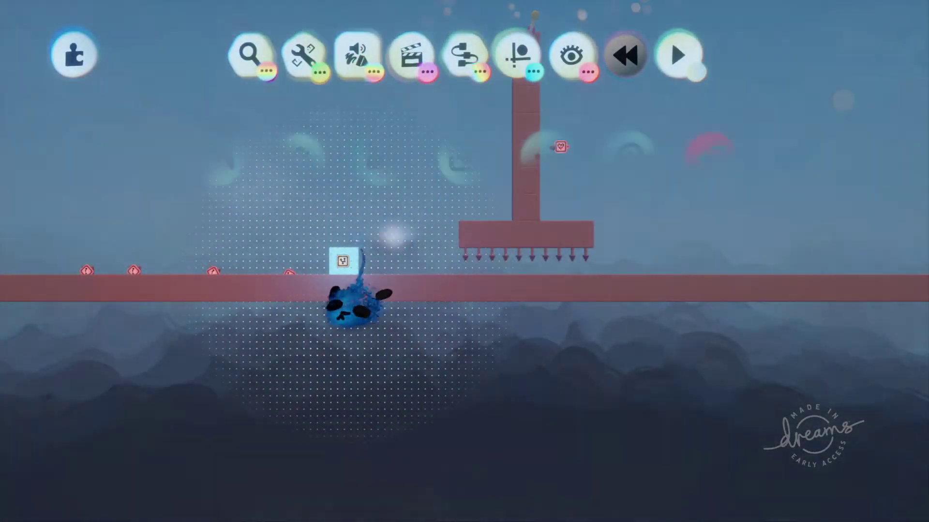
{"action": "key", "text": "Escape"}
{"action": "left_click", "coordinate": [212, 369]}
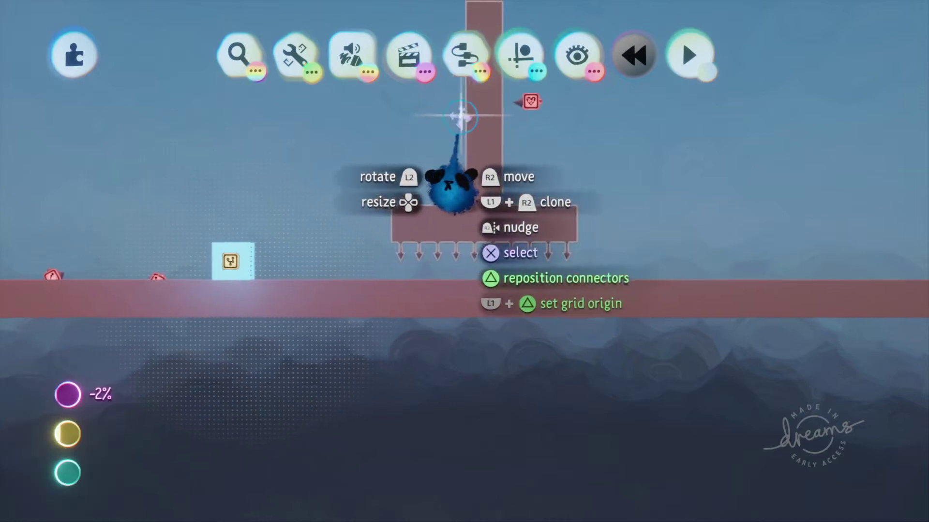
Open the motor bolt's connector settings, set its swing angle to 124° and test the swing with time running
{"action": "middle_click_drag", "start_coordinate": [460, 116], "coordinate": [535, 88]}
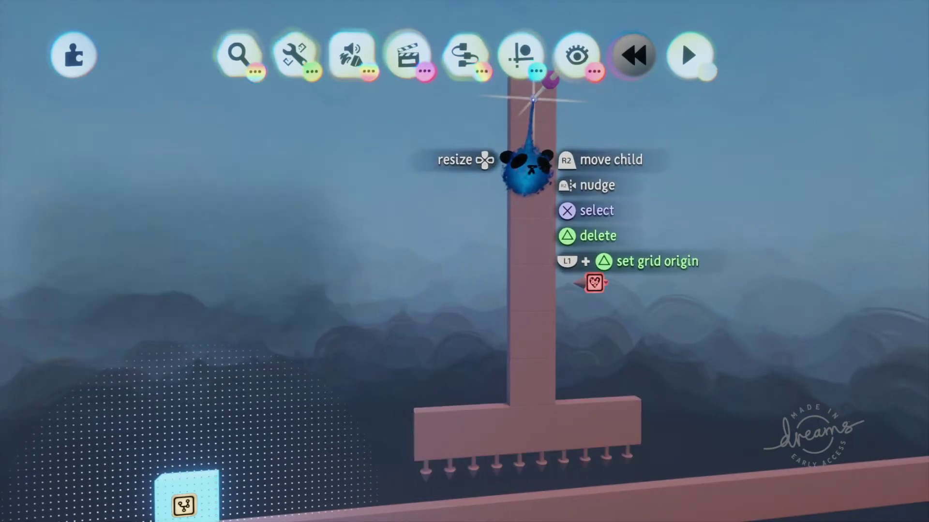
{"action": "left_click", "coordinate": [533, 99]}
{"action": "middle_click_drag", "start_coordinate": [533, 104], "coordinate": [488, 62]}
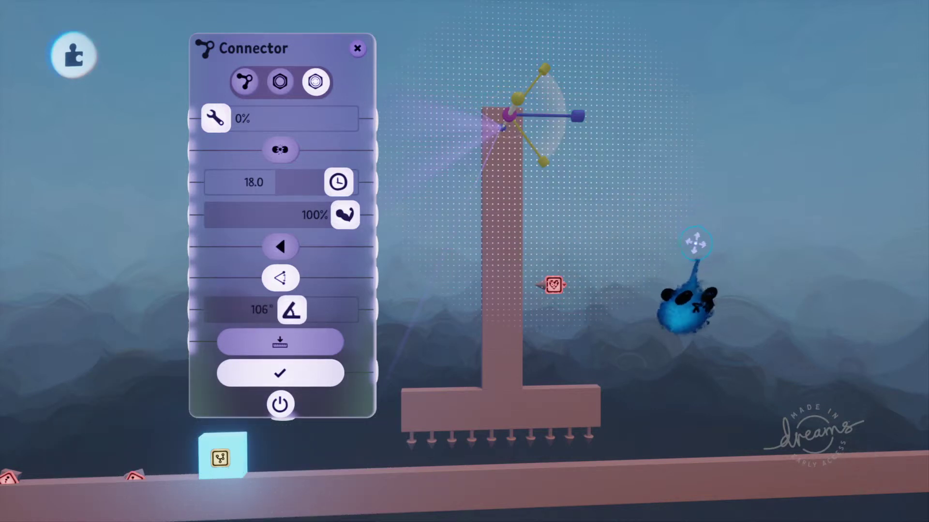
{"action": "key", "text": "space"}
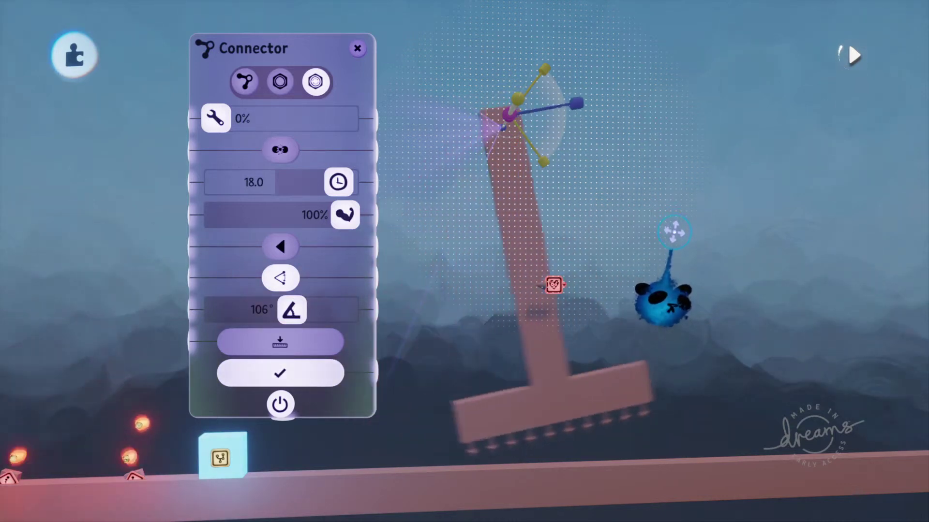
{"action": "key", "text": "space"}
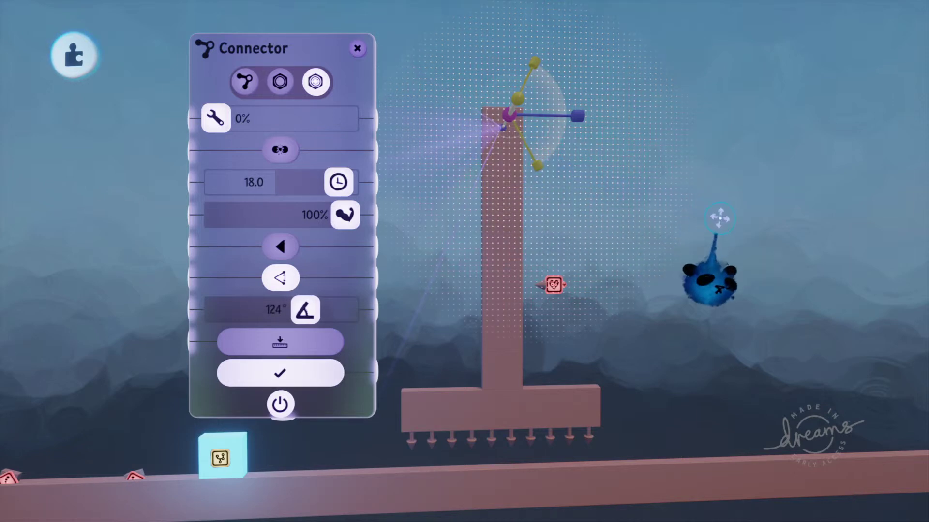
{"action": "key", "text": "space"}
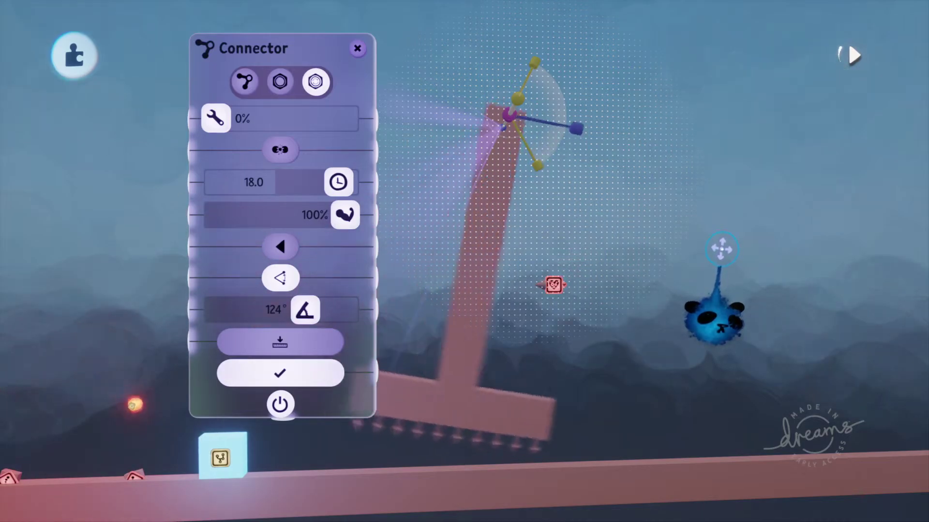
Play-test the wider swing in play mode, return to edit mode and play-test it again
{"action": "key", "text": "Escape"}
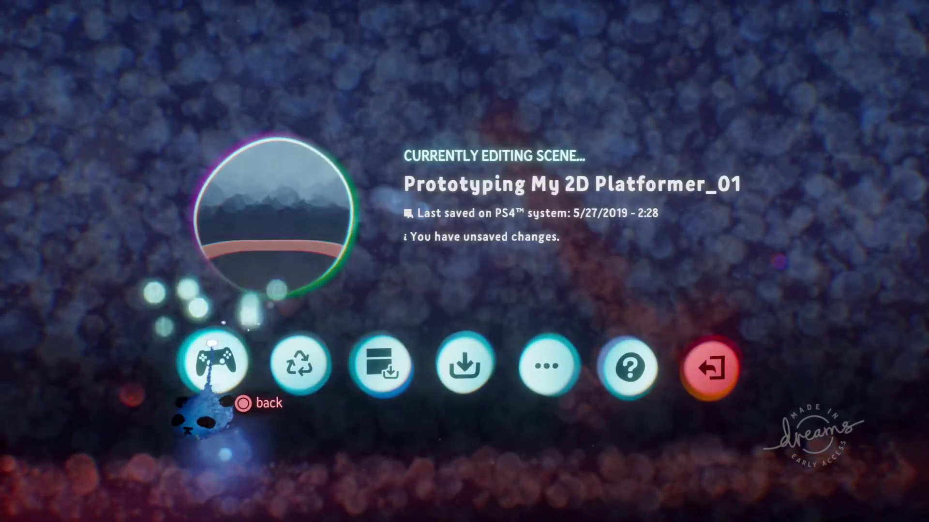
{"action": "left_click", "coordinate": [211, 344]}
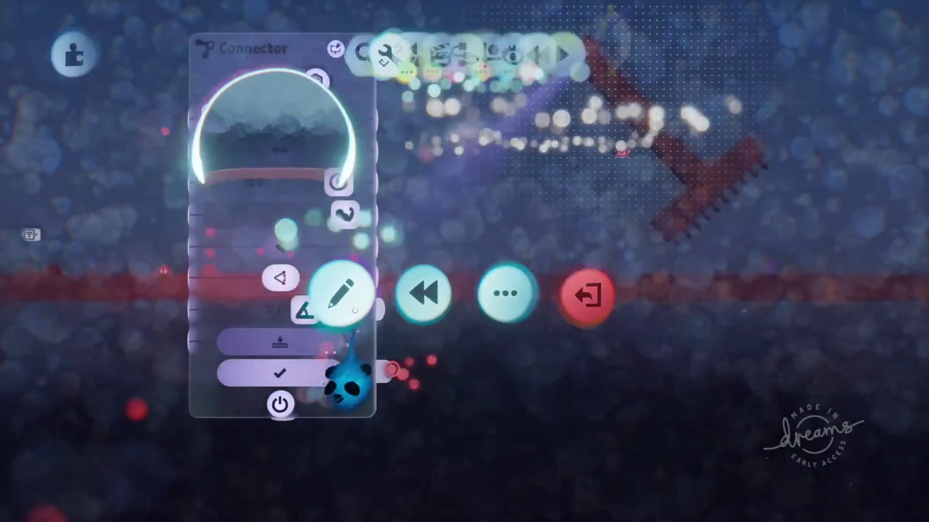
{"action": "key", "text": "Escape"}
{"action": "left_click", "coordinate": [213, 341]}
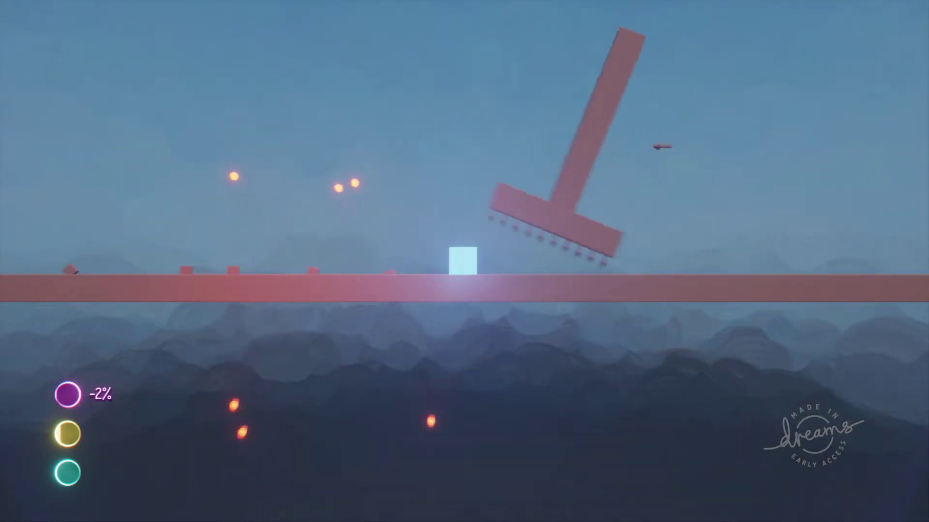
Return to edit mode, set the motor bolt's speed to 14.6 cycles per minute and play-test the slower swing
{"action": "key", "text": "Escape"}
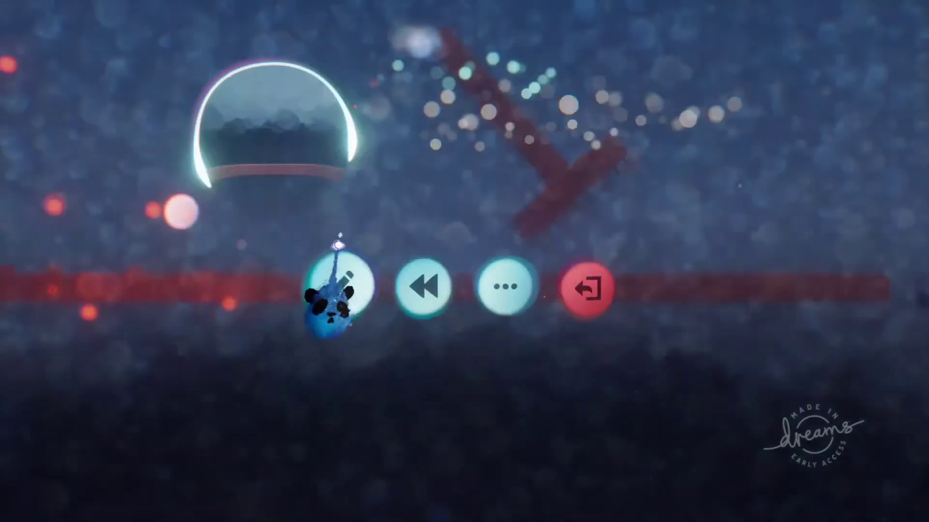
{"action": "left_click", "coordinate": [338, 360]}
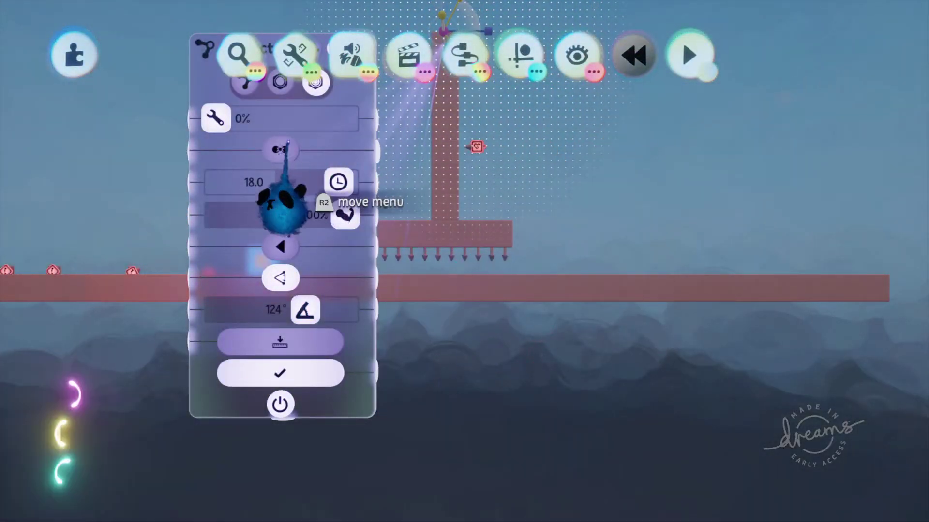
{"action": "key", "text": "Left"}
{"action": "key", "text": "Left"}
{"action": "key", "text": "Left"}
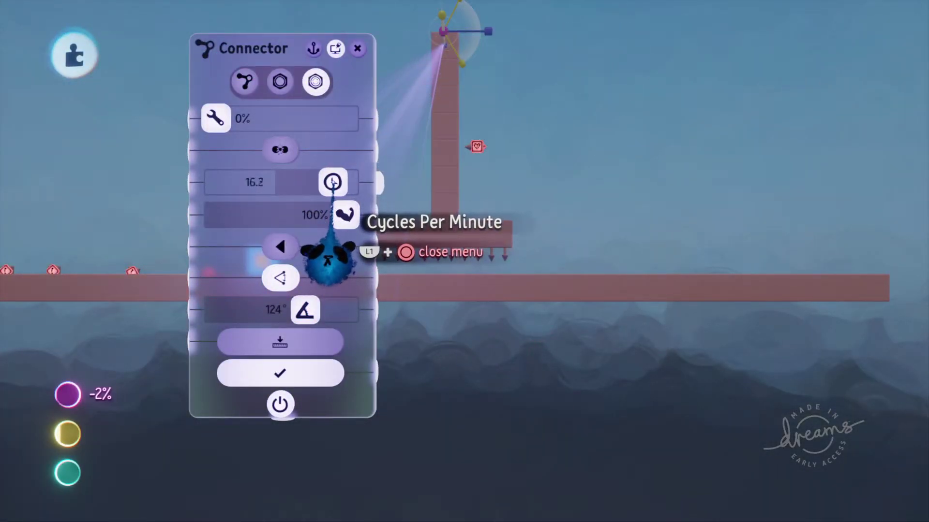
{"action": "key", "text": "Escape"}
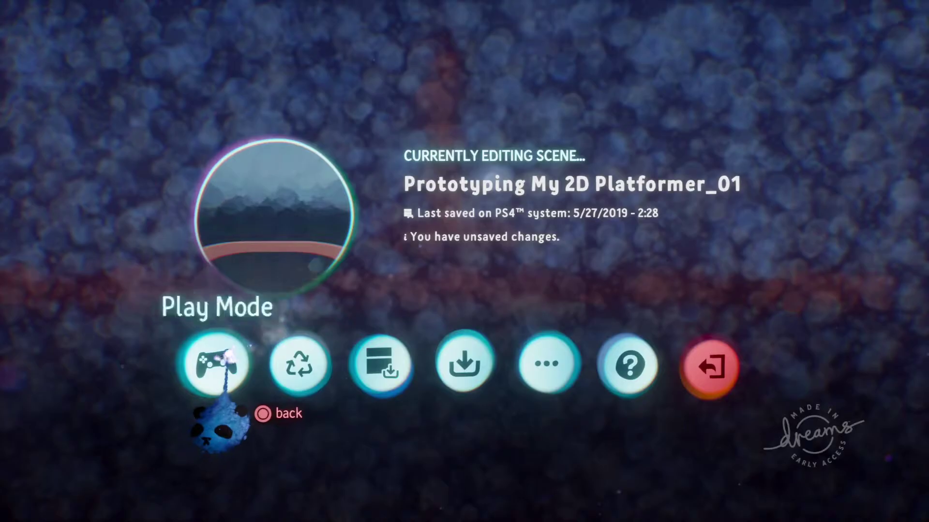
{"action": "left_click", "coordinate": [214, 372]}
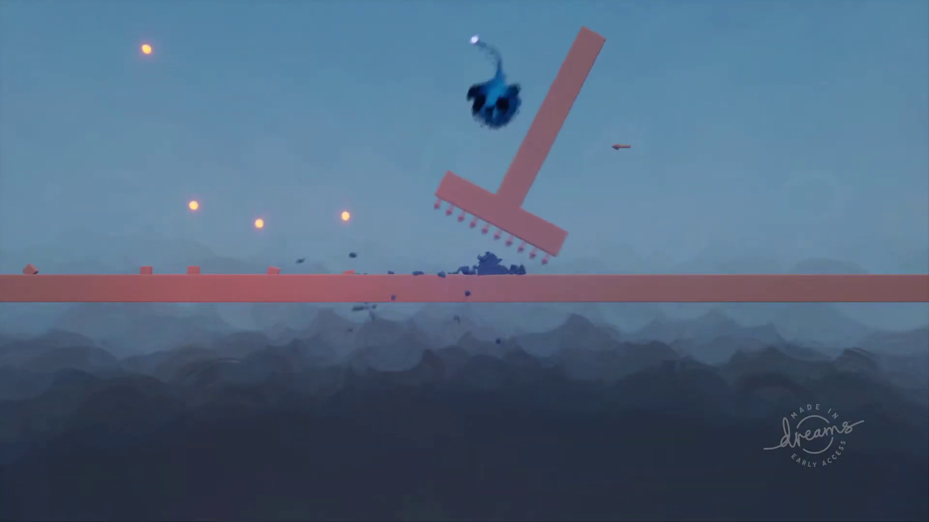
Lower the motor bolt's speed to 13.2 cycles per minute in edit mode and play-test the swinging hazard
{"action": "key", "text": "Escape"}
{"action": "left_click", "coordinate": [336, 363]}
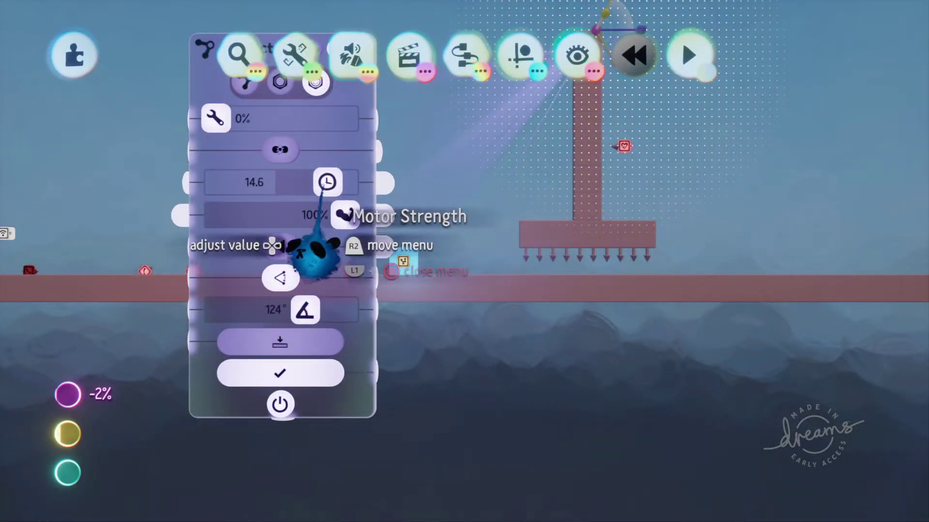
{"action": "key", "text": "Left"}
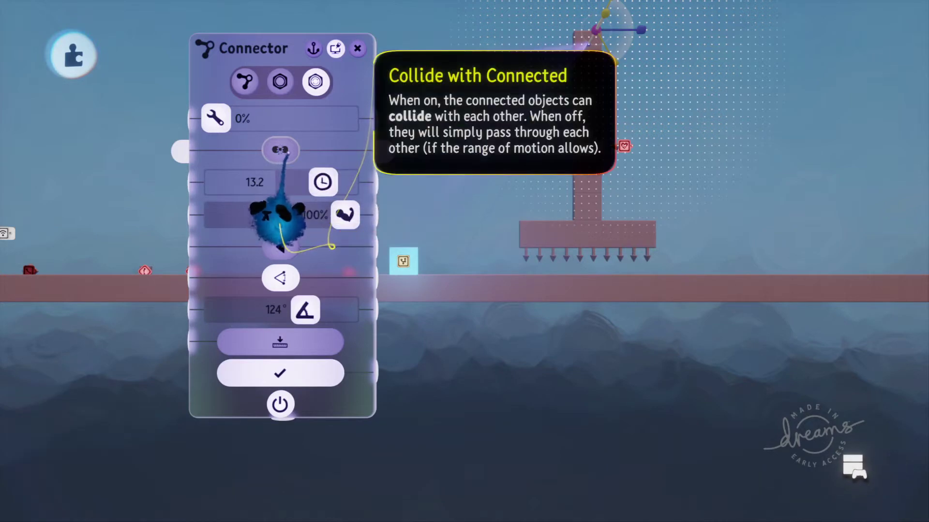
{"action": "key", "text": "Escape"}
{"action": "left_click", "coordinate": [216, 360]}
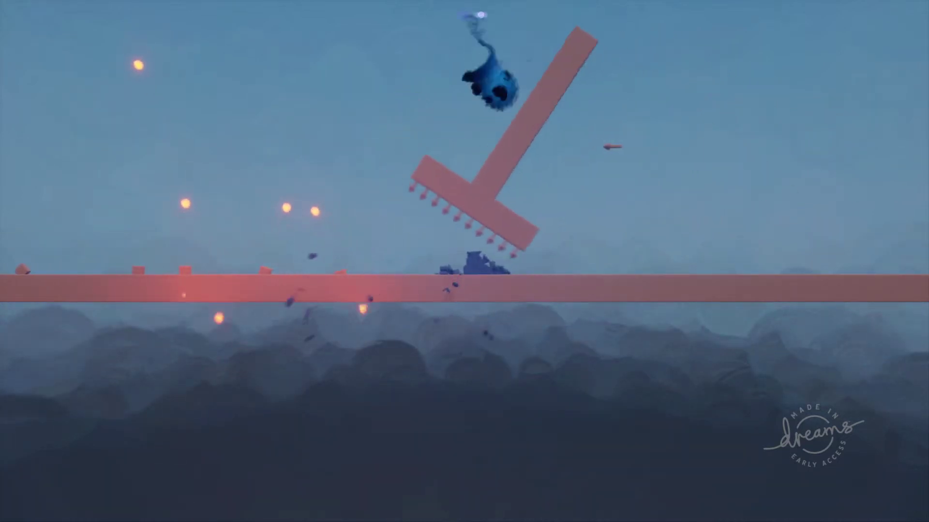
Switch between edit and play mode to retest the cube against the swinging spikes, ending beyond the hazard
{"action": "key", "text": "Escape"}
{"action": "left_click", "coordinate": [338, 362]}
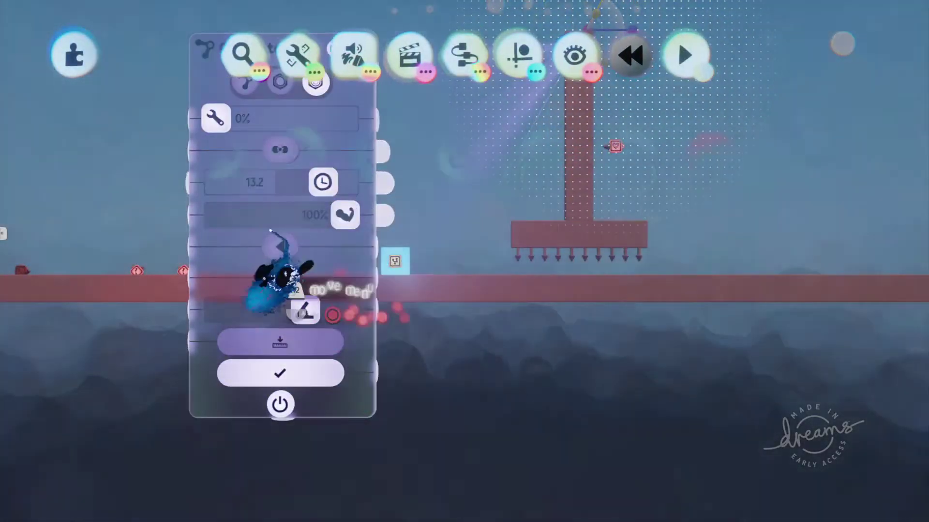
{"action": "key", "text": "Escape"}
{"action": "left_click", "coordinate": [215, 363]}
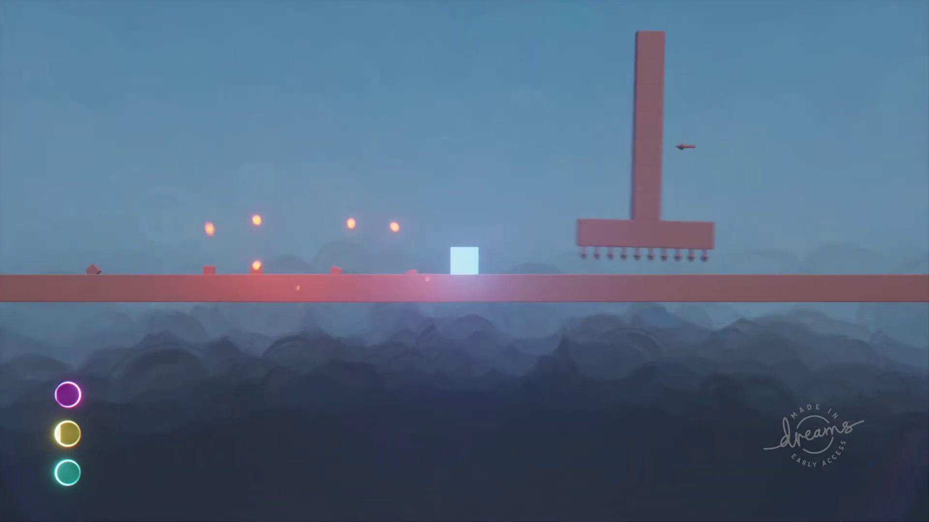
{"action": "key", "text": "Escape"}
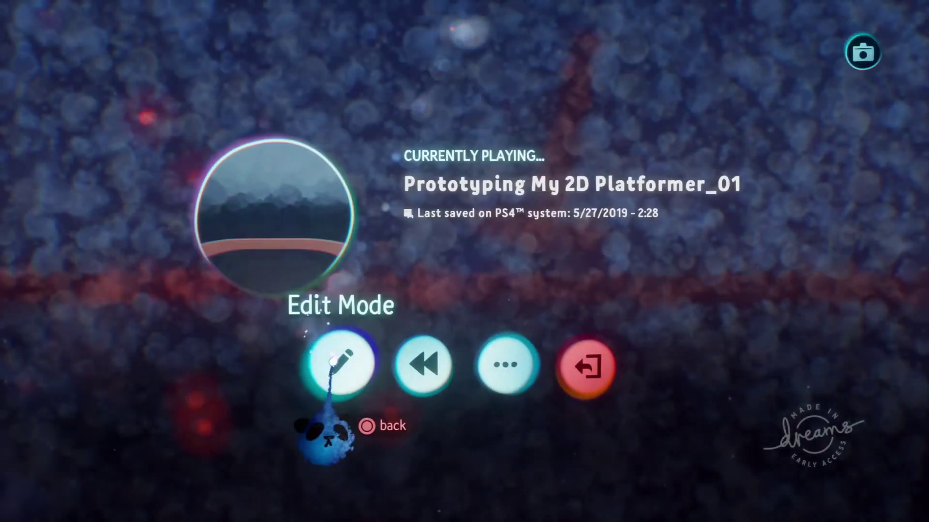
{"action": "left_click", "coordinate": [335, 363]}
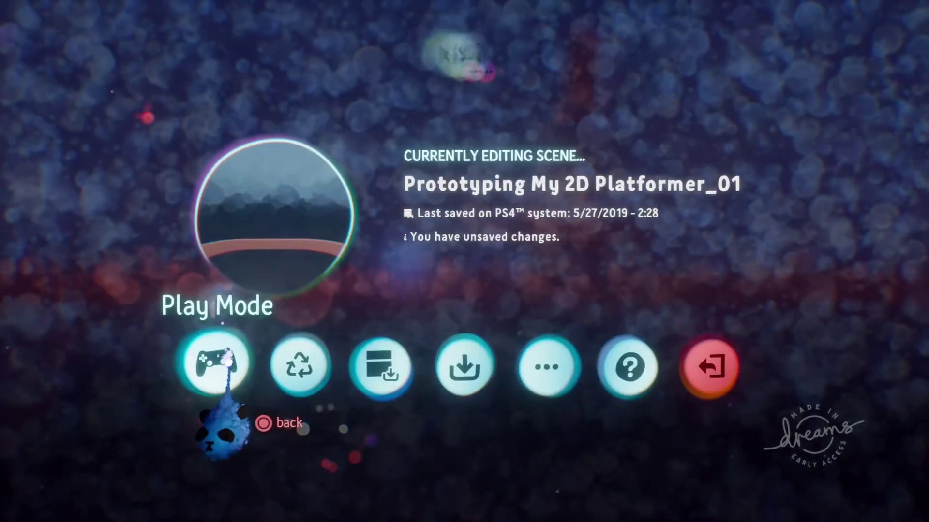
{"action": "left_click", "coordinate": [213, 362]}
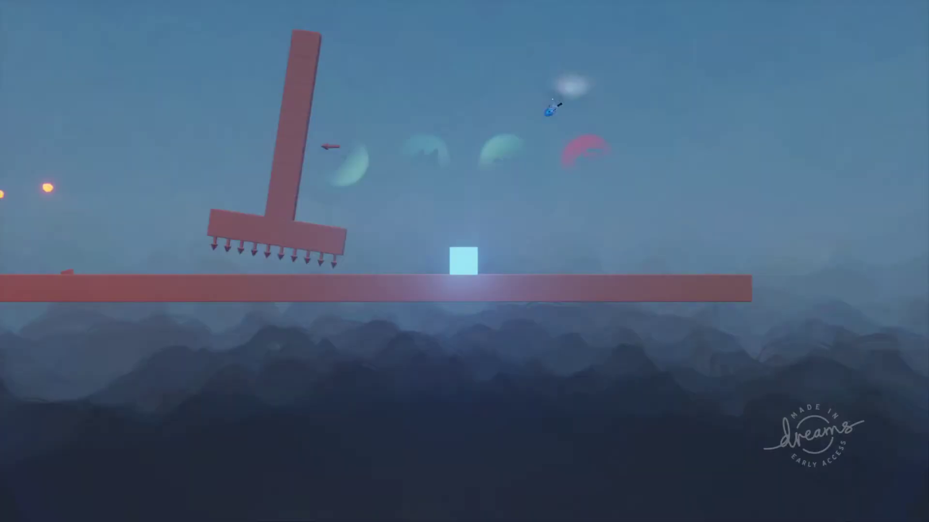
Return to edit mode and close the motor bolt's connector settings
{"action": "key", "text": "Escape"}
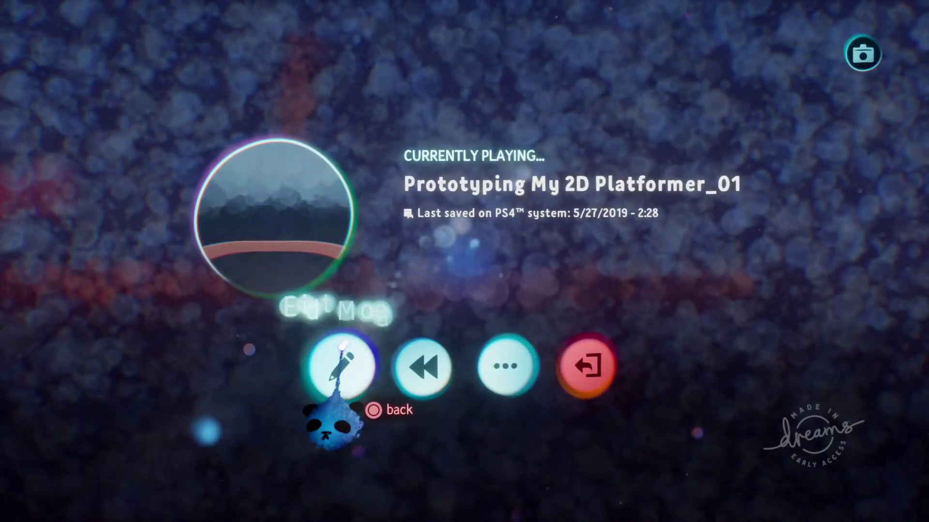
{"action": "left_click", "coordinate": [337, 367]}
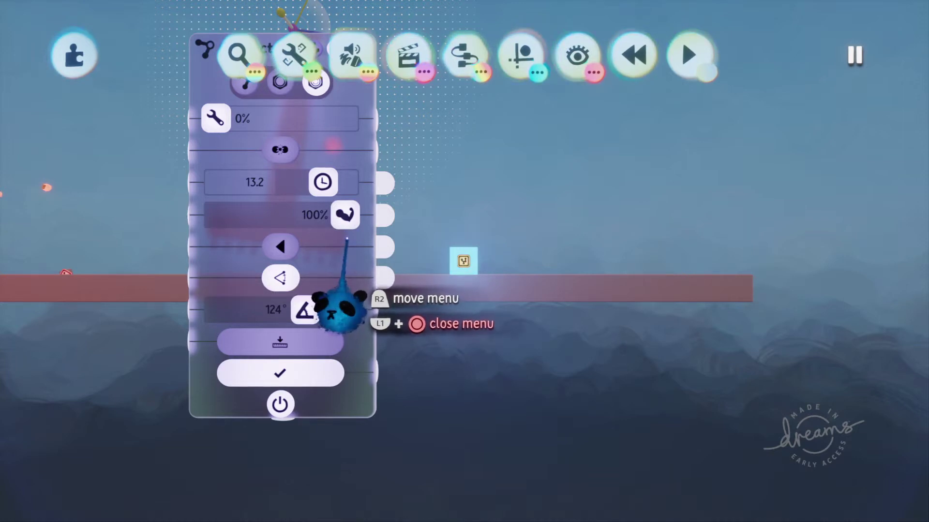
{"action": "left_click_drag", "start_coordinate": [358, 93], "coordinate": [358, 143]}
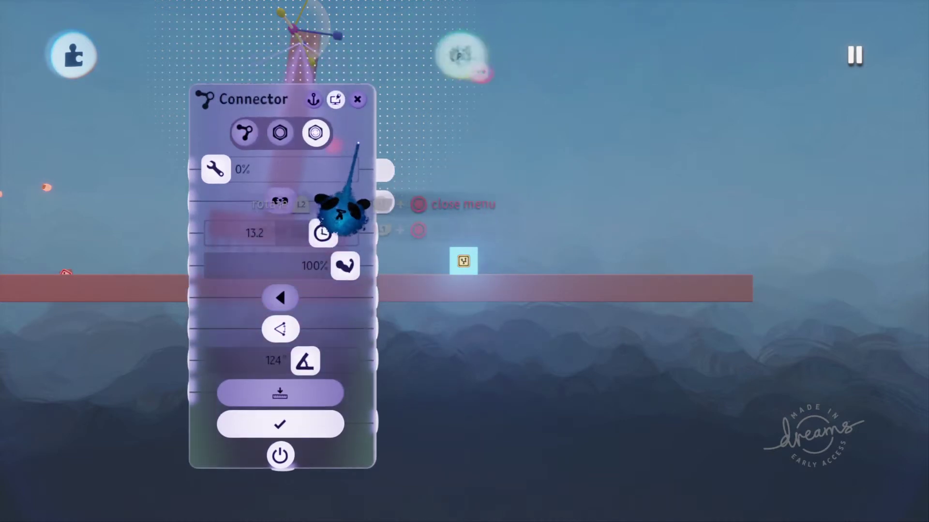
{"action": "left_click", "coordinate": [358, 100]}
Enter the inverted T-shaped hazard's group so its individual blocks can be edited
{"action": "scroll", "coordinate": [424, 185], "scroll_direction": "left", "scroll_amount": 3}
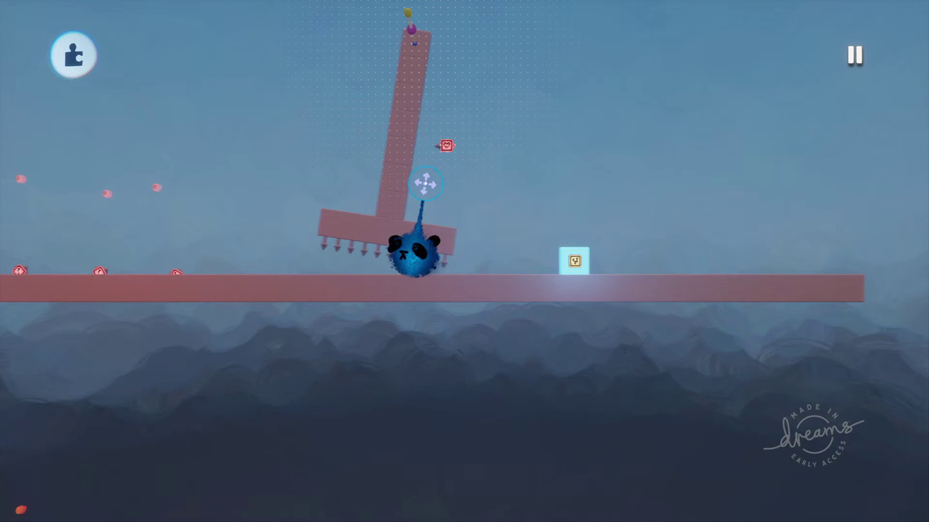
{"action": "scroll", "coordinate": [436, 208], "scroll_direction": "left", "scroll_amount": 4}
{"action": "scroll", "coordinate": [508, 213], "scroll_direction": "up", "scroll_amount": 4}
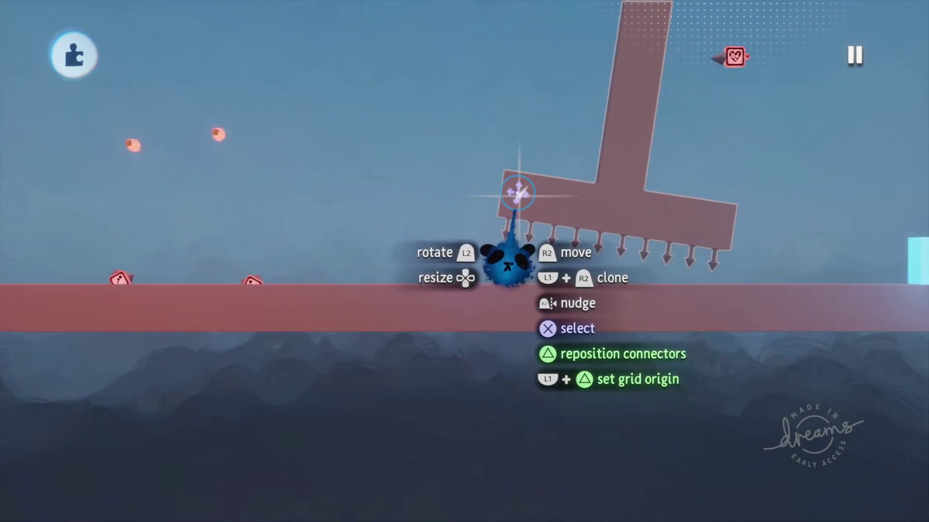
{"action": "left_click", "coordinate": [520, 192]}
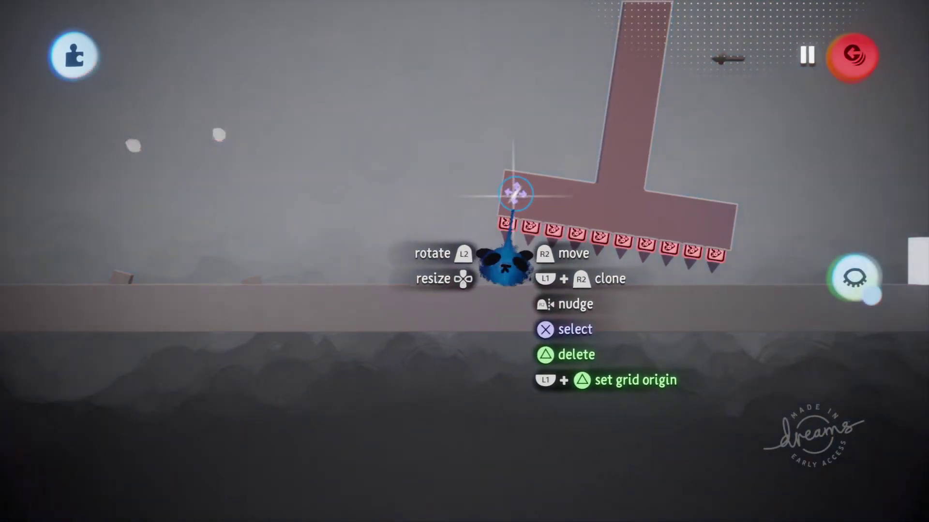
{"action": "left_click", "coordinate": [521, 193]}
Try to clone the crossbar's left end block upward within the hazard's group
{"action": "left_click_drag", "start_coordinate": [521, 193], "coordinate": [532, 167]}
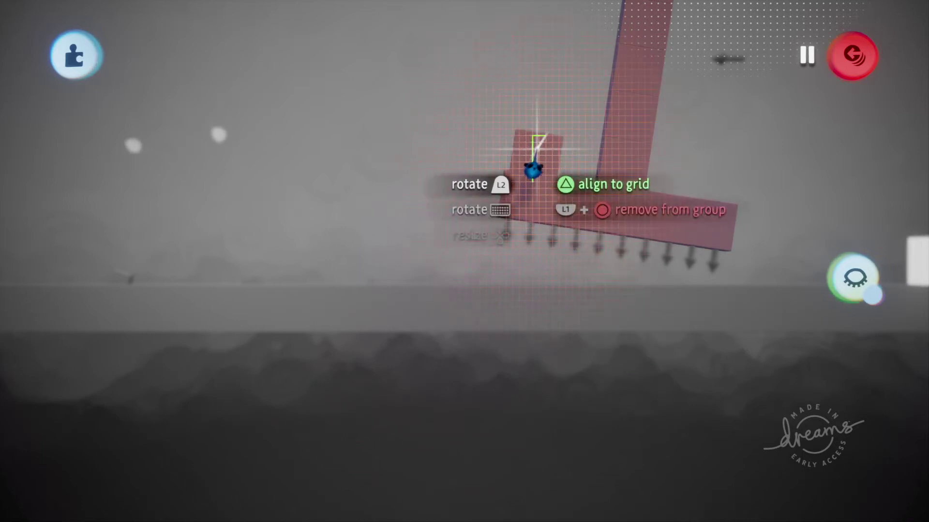
{"action": "key", "text": "ctrl+z"}
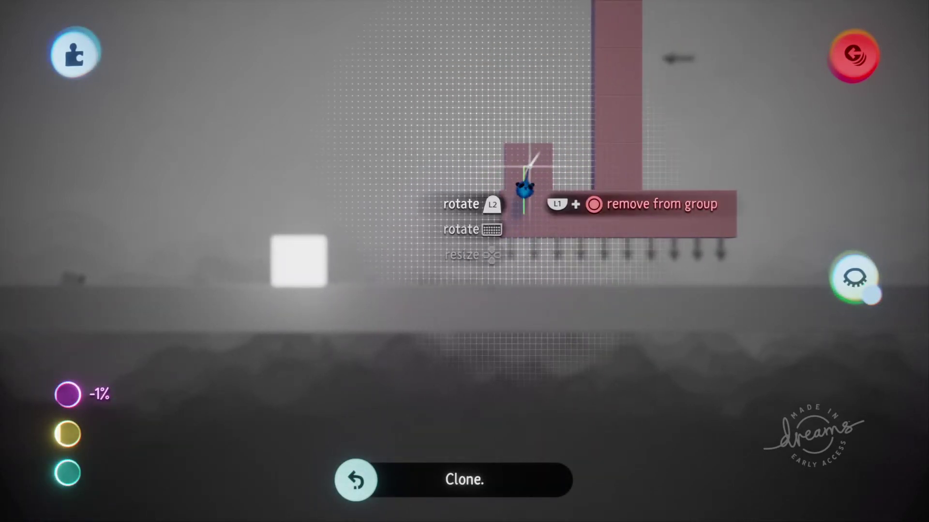
{"action": "left_click_drag", "start_coordinate": [529, 167], "coordinate": [547, 155]}
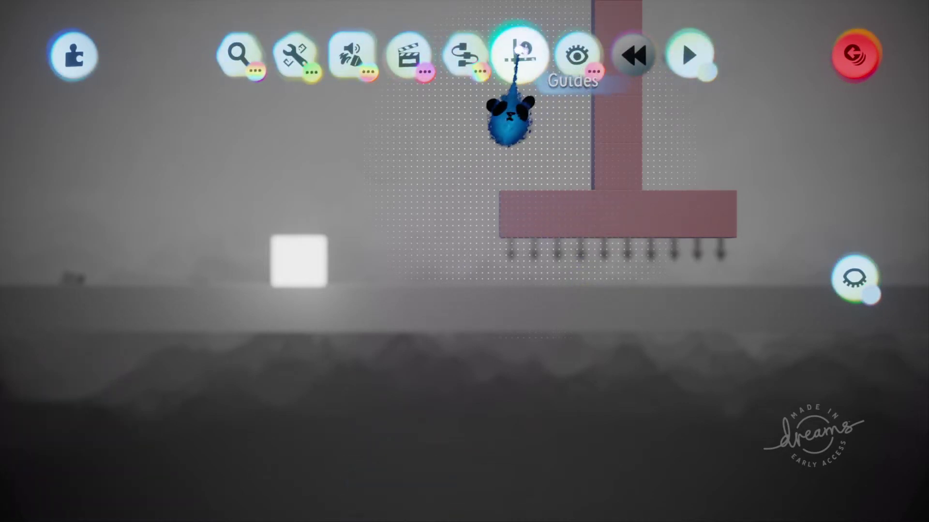
Coarsen the grid snap, clone the crossbar's left end block directly on top of itself, and leave the group
{"action": "left_click", "coordinate": [520, 54]}
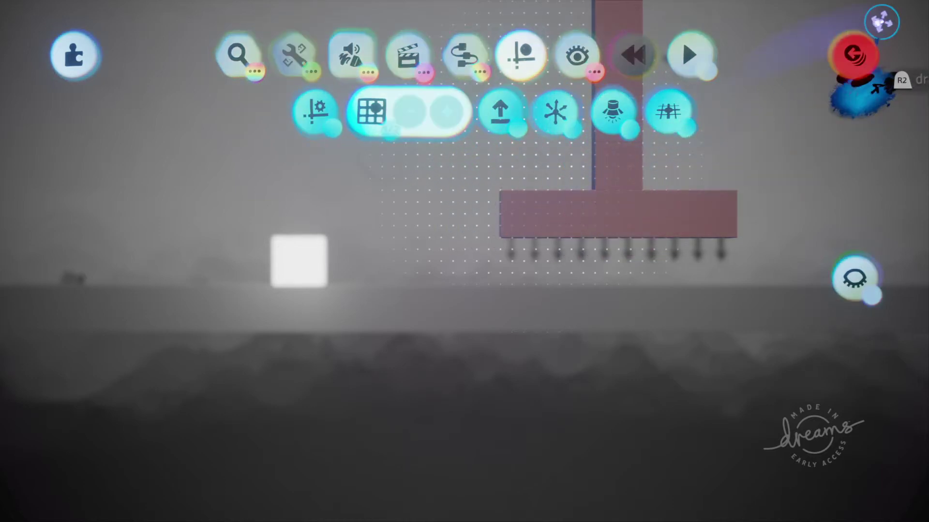
{"action": "left_click", "coordinate": [542, 185]}
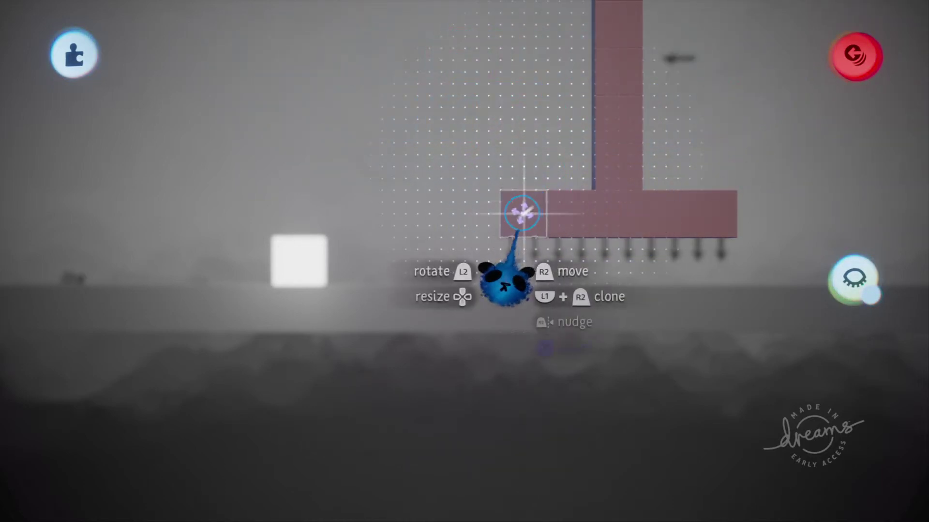
{"action": "left_click_drag", "start_coordinate": [524, 167], "coordinate": [549, 157]}
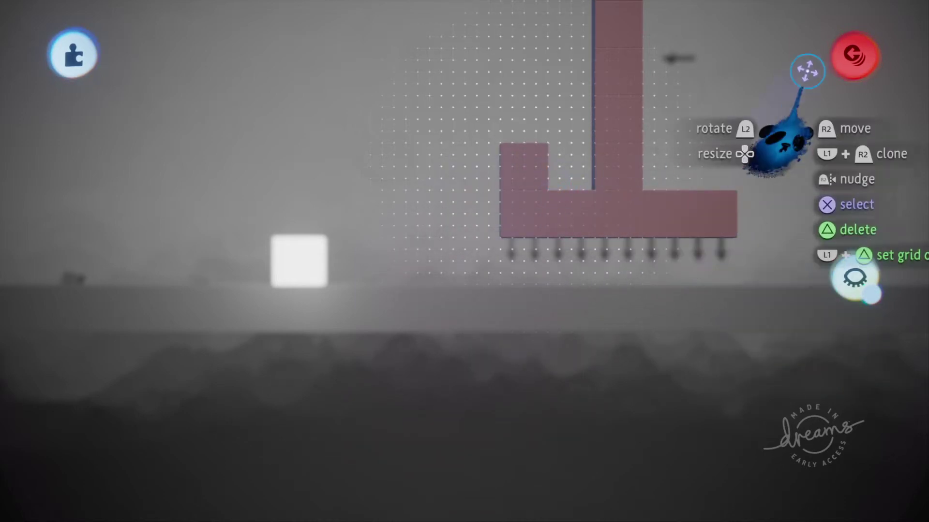
{"action": "left_click", "coordinate": [851, 55]}
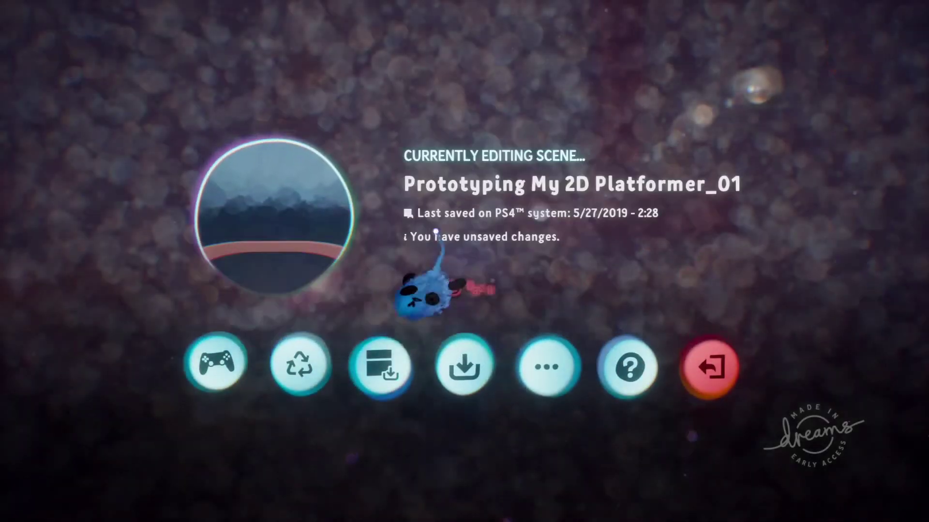
Play-test the cube jumping near and moving past the swinging hazard with its raised left end, then return to edit mode
{"action": "left_click", "coordinate": [216, 364]}
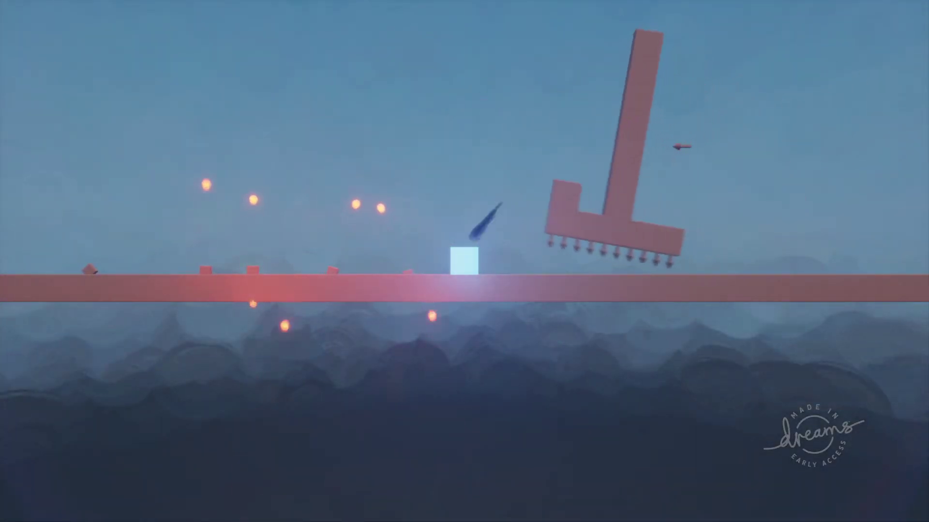
{"action": "key", "text": "Right"}
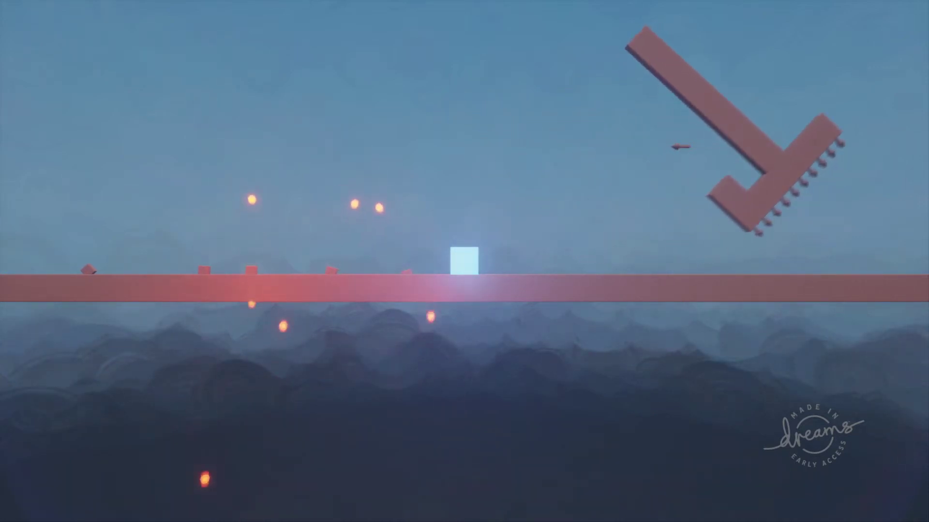
{"action": "key", "text": "Up"}
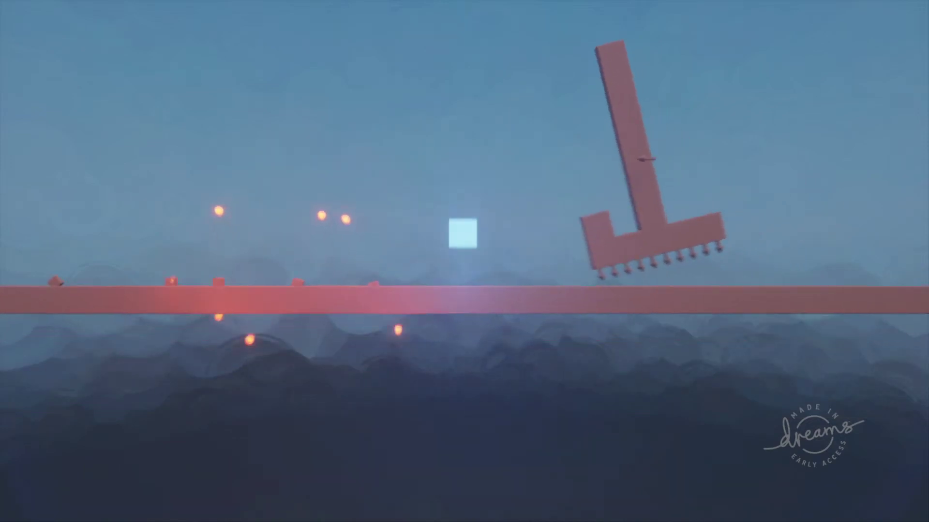
{"action": "key", "text": "Up"}
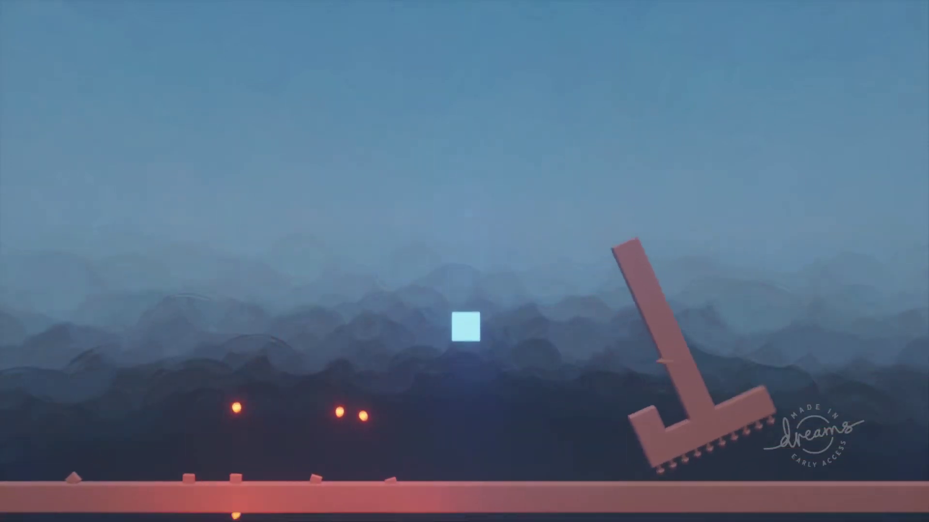
{"action": "key", "text": "Up"}
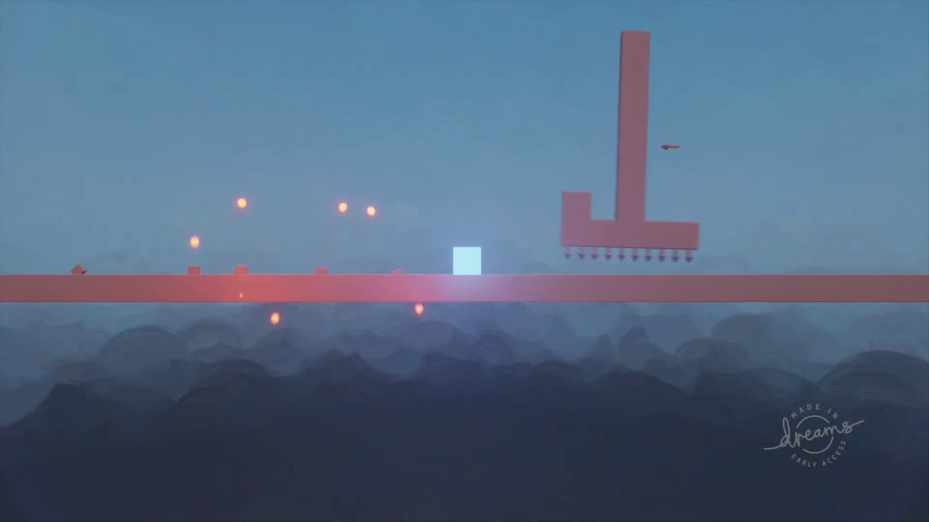
{"action": "key", "text": "Left"}
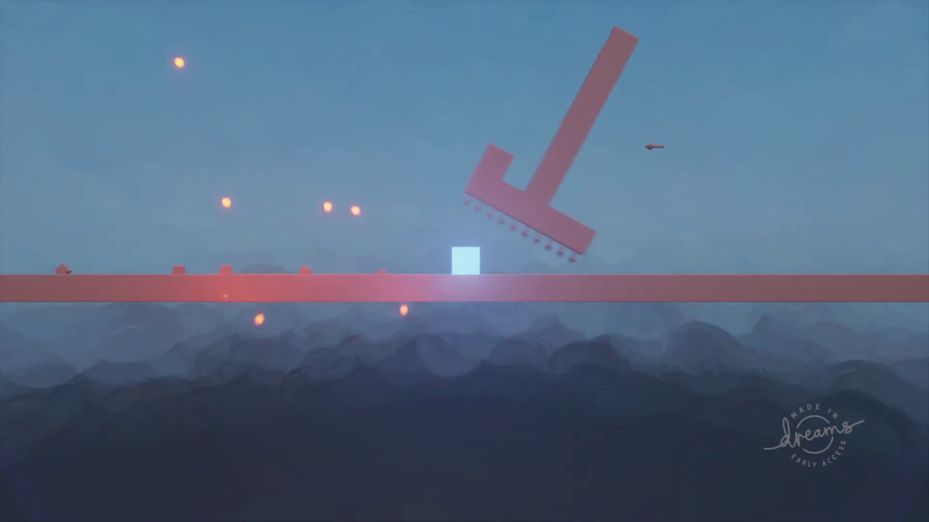
{"action": "key", "text": "Right"}
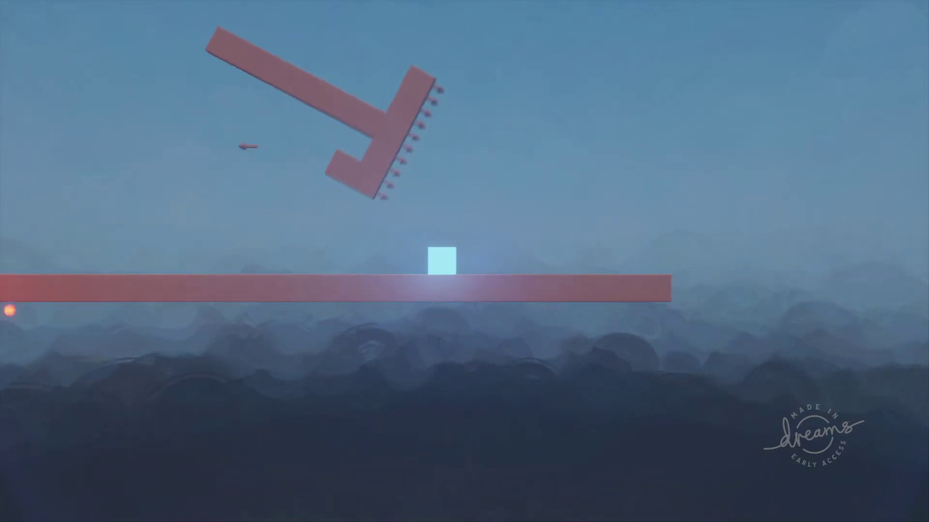
{"action": "key", "text": "Escape"}
{"action": "left_click", "coordinate": [338, 365]}
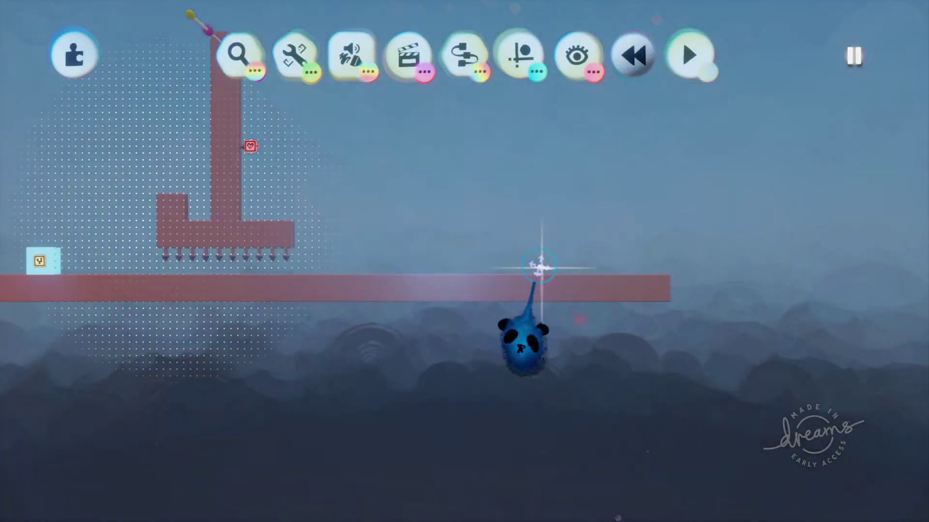
{"action": "key", "text": "Left"}
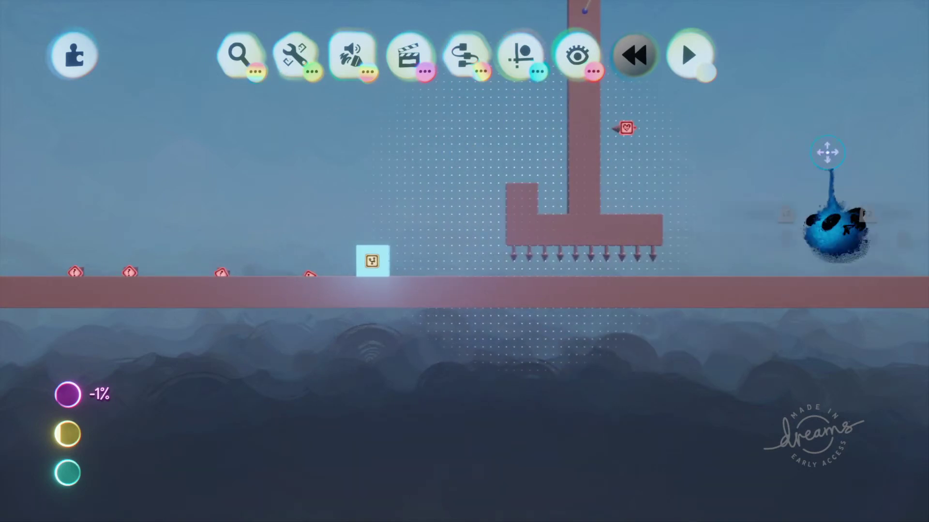
Inside the hazard's group, clone blocks to thicken the crossbar's left half beneath its raised end, and leave the group
{"action": "key", "text": "Left"}
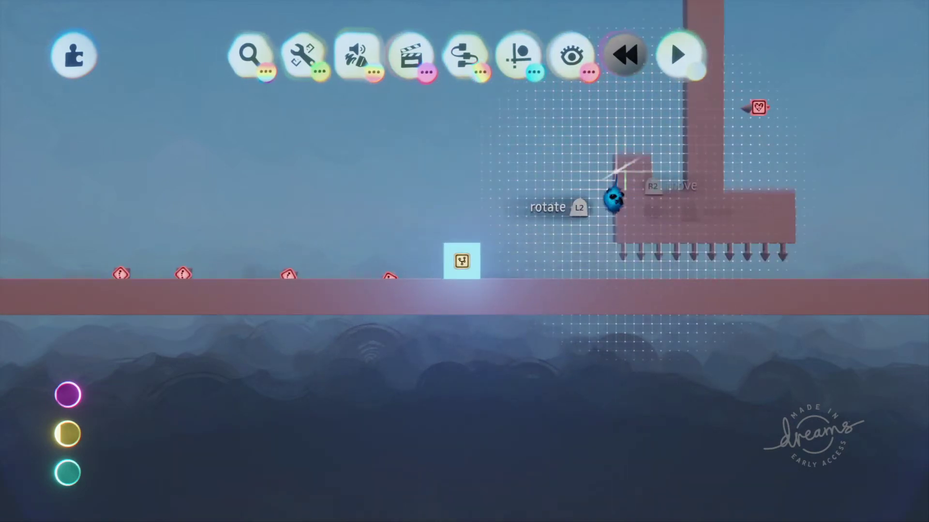
{"action": "left_click_drag", "start_coordinate": [624, 170], "coordinate": [633, 158]}
{"action": "double_click", "coordinate": [636, 191]}
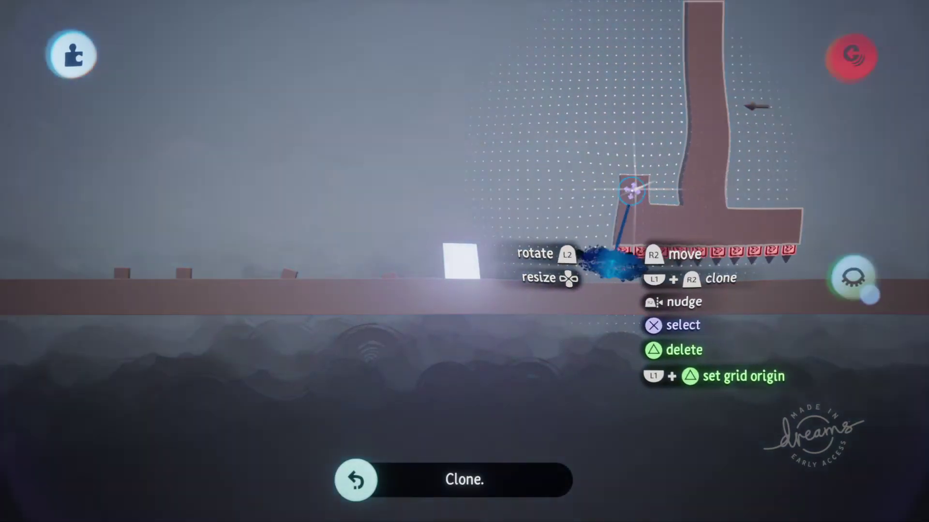
{"action": "mouse_move", "coordinate": [633, 194]}
{"action": "left_mouse_down"}
{"action": "mouse_move", "coordinate": [633, 171]}
{"action": "mouse_move", "coordinate": [626, 171]}
{"action": "left_mouse_up"}
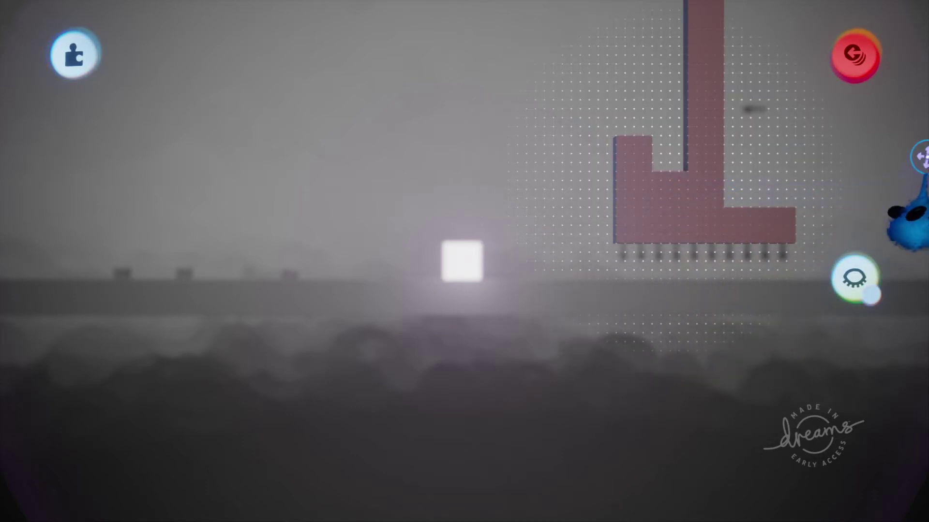
{"action": "left_click", "coordinate": [854, 56]}
{"action": "scroll", "coordinate": [798, 172], "scroll_direction": "up", "scroll_amount": 5}
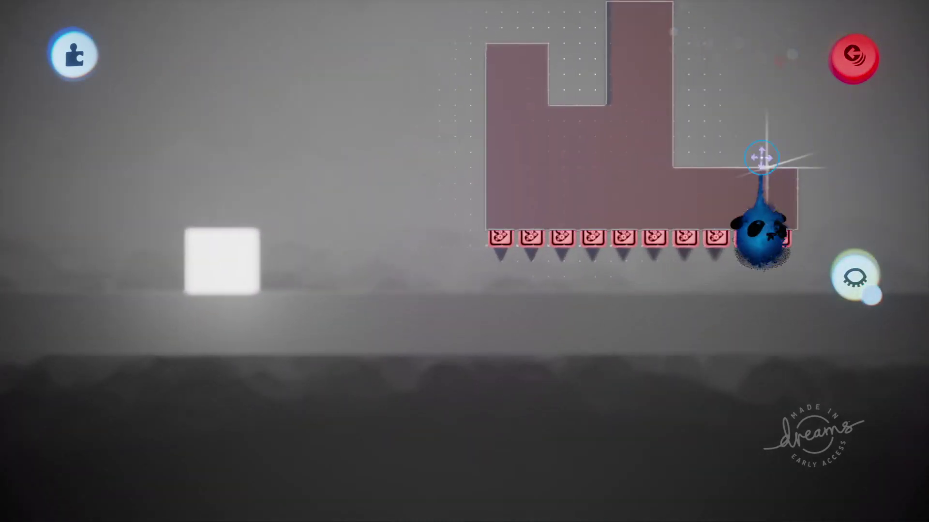
{"action": "scroll", "coordinate": [774, 141], "scroll_direction": "down", "scroll_amount": 2}
{"action": "middle_click_drag", "start_coordinate": [852, 57], "coordinate": [671, 66]}
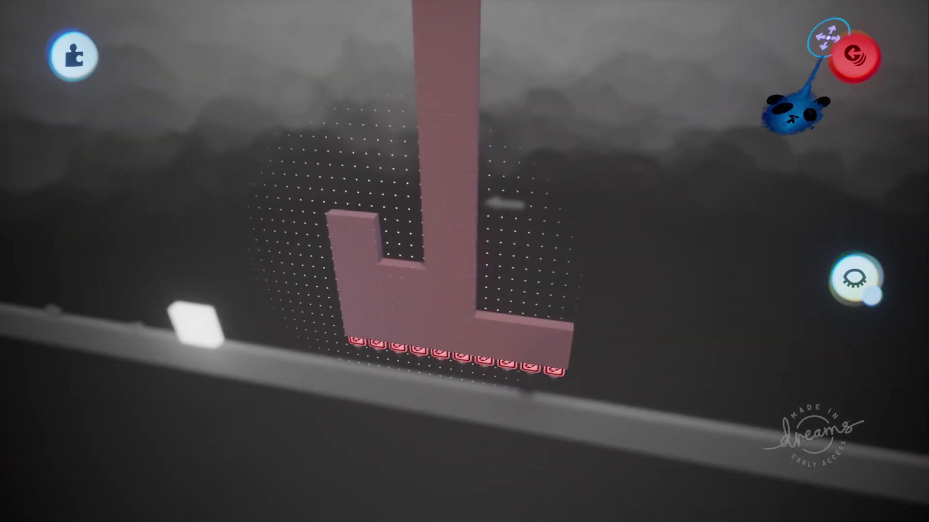
{"action": "left_click", "coordinate": [855, 56]}
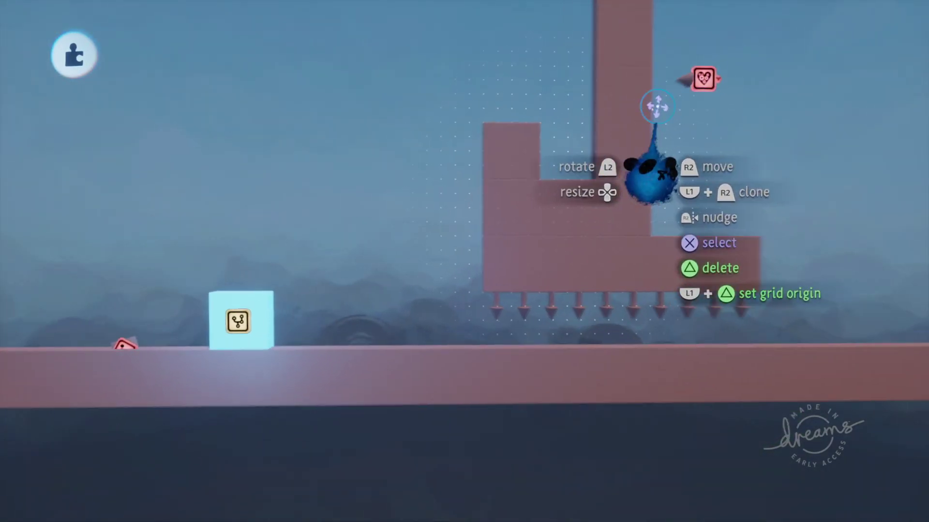
Clone the loose left-pointing heart-gadget spike and place the copy against the lower left side of the hazard
{"action": "left_click_drag", "start_coordinate": [696, 77], "coordinate": [700, 79]}
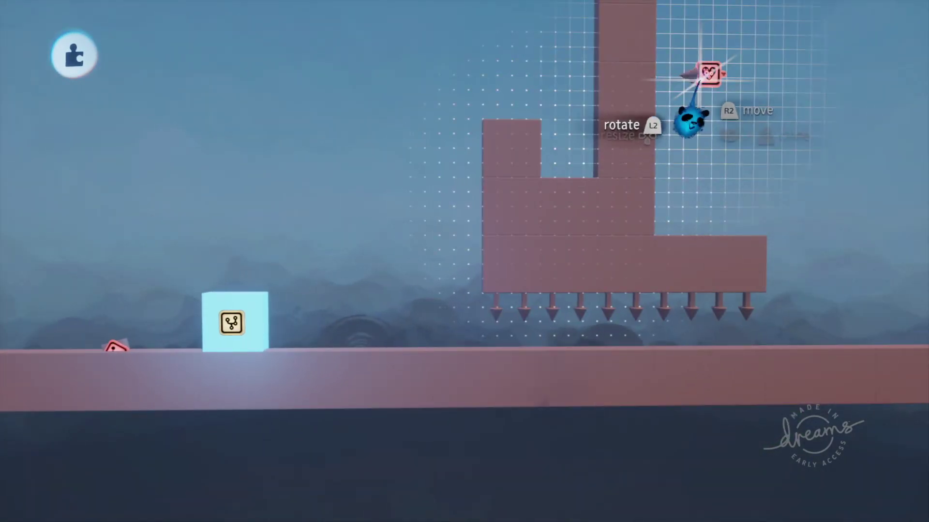
{"action": "left_click_drag", "start_coordinate": [453, 203], "coordinate": [437, 265]}
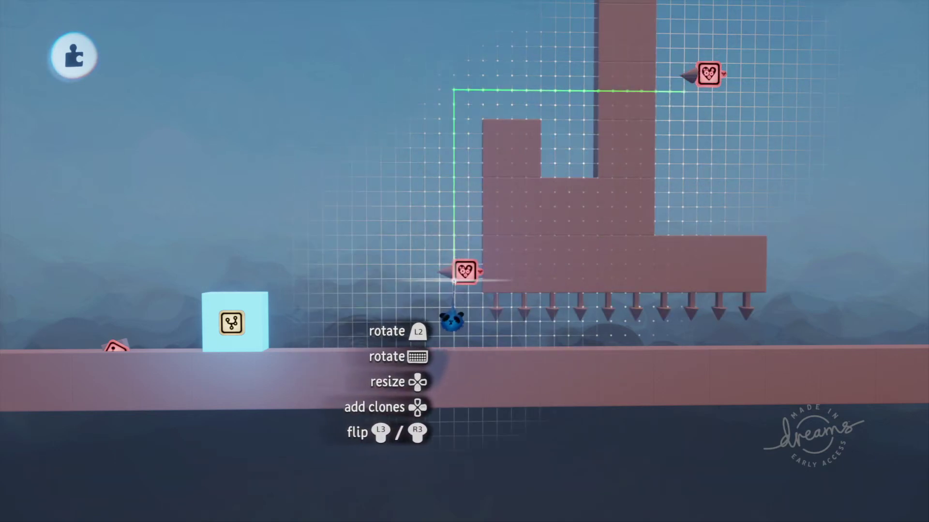
{"action": "mouse_move", "coordinate": [469, 282]}
{"action": "middle_mouse_down"}
{"action": "mouse_move", "coordinate": [562, 253]}
{"action": "mouse_move", "coordinate": [638, 169]}
{"action": "mouse_move", "coordinate": [613, 227]}
{"action": "mouse_move", "coordinate": [540, 213]}
{"action": "mouse_move", "coordinate": [543, 245]}
{"action": "mouse_move", "coordinate": [495, 203]}
{"action": "middle_mouse_up"}
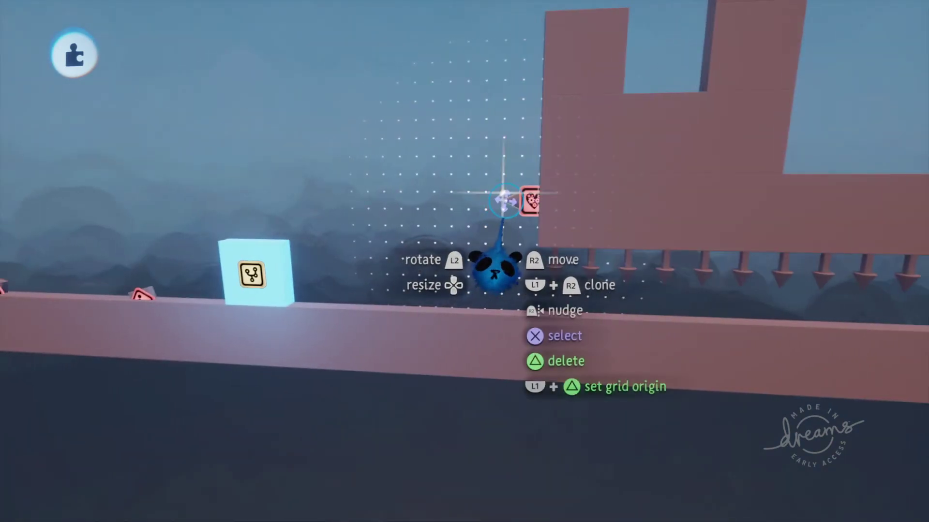
{"action": "left_click_drag", "start_coordinate": [505, 203], "coordinate": [502, 222]}
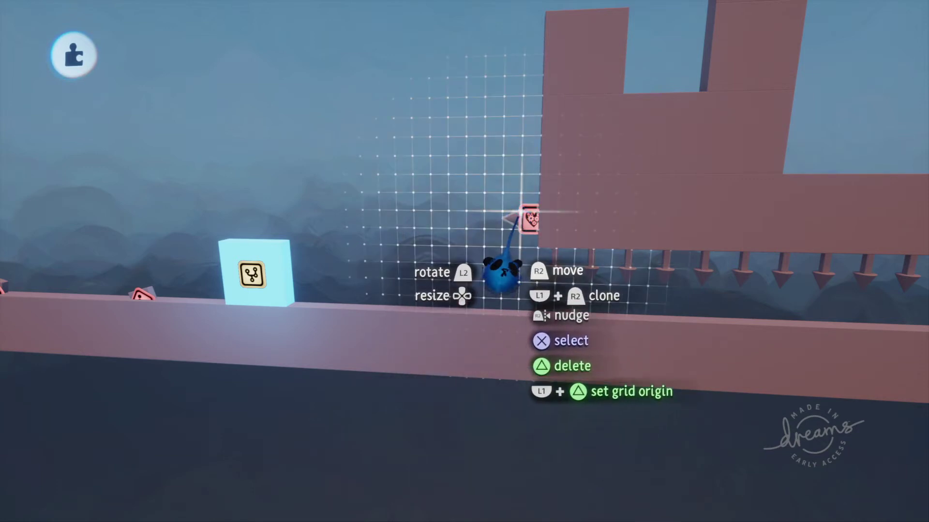
Clone the spike into a column of six, align it along the hazard's left side on a finer grid, and group it with the hazard
{"action": "left_click_drag", "start_coordinate": [502, 270], "coordinate": [503, 263]}
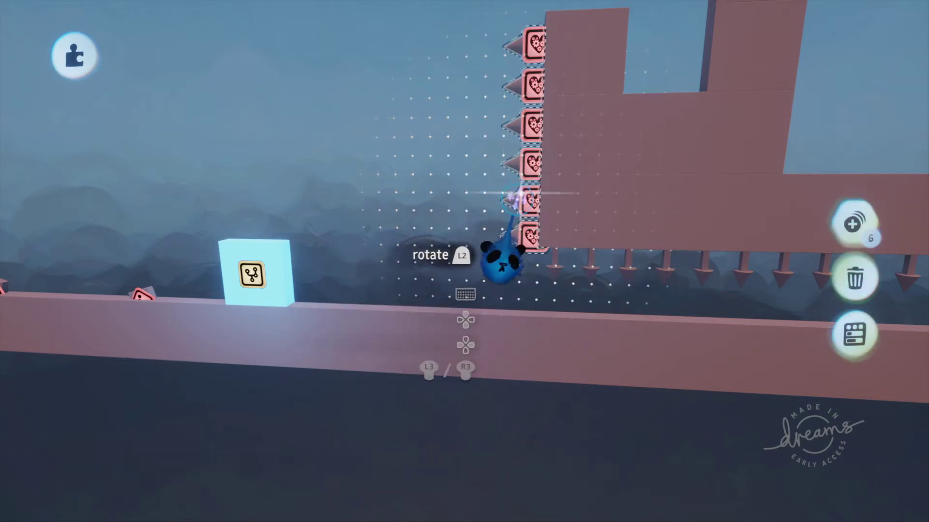
{"action": "left_click_drag", "start_coordinate": [510, 236], "coordinate": [520, 231]}
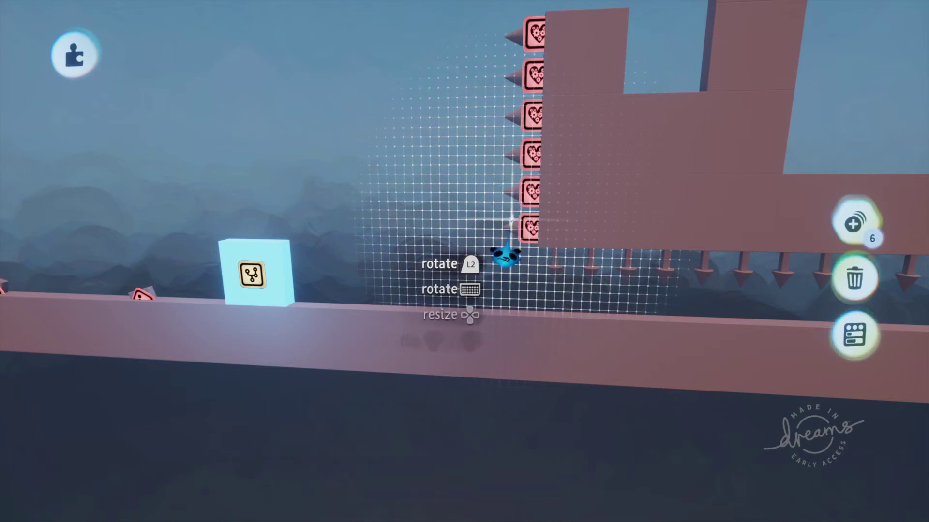
{"action": "left_click_drag", "start_coordinate": [512, 221], "coordinate": [515, 225]}
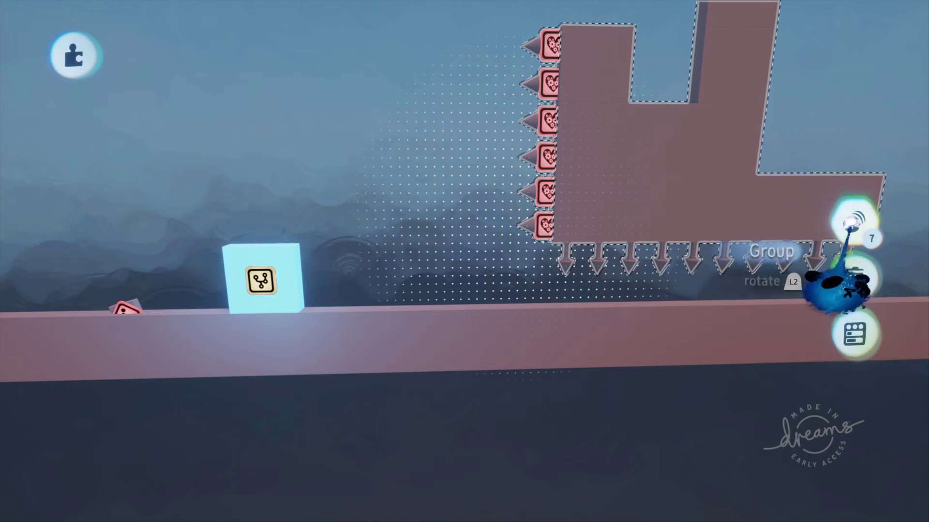
{"action": "scroll", "coordinate": [788, 337], "scroll_direction": "down", "scroll_amount": 5}
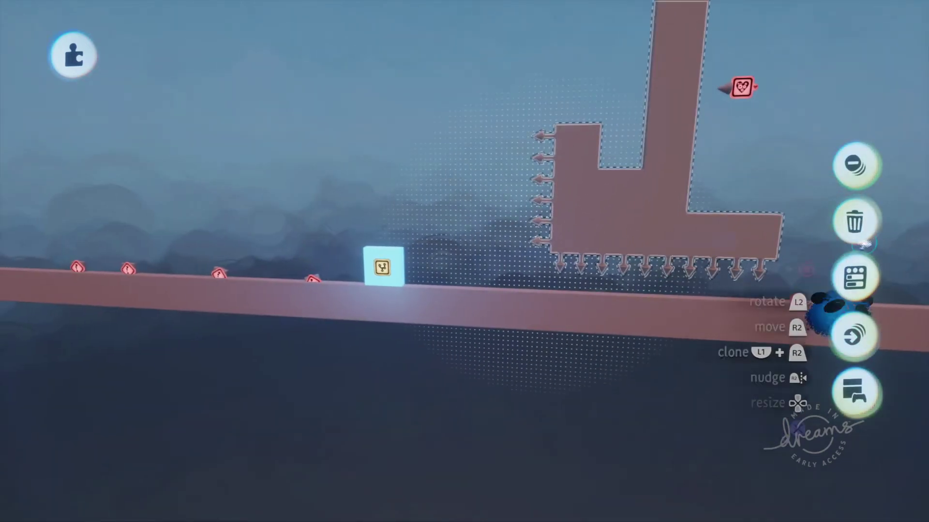
{"action": "middle_click_drag", "start_coordinate": [859, 80], "coordinate": [879, 166]}
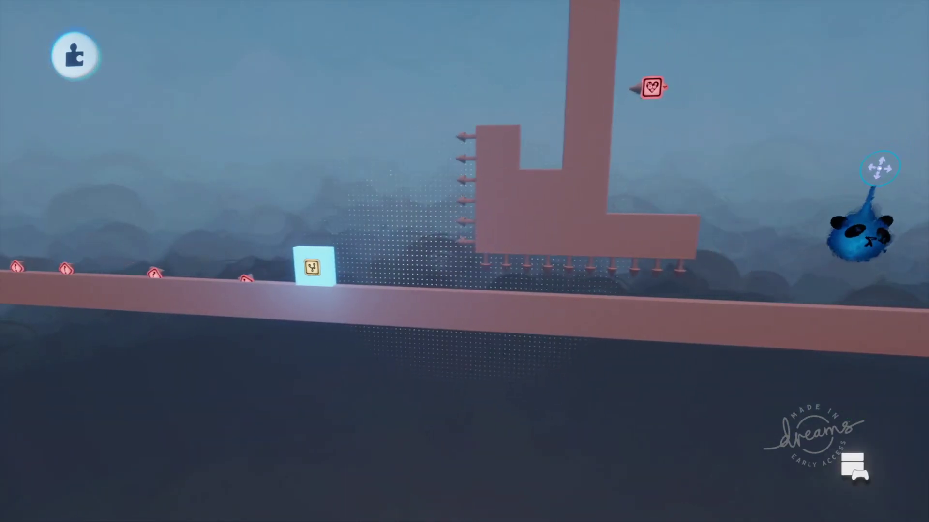
{"action": "scroll", "coordinate": [871, 258], "scroll_direction": "up", "scroll_amount": 5}
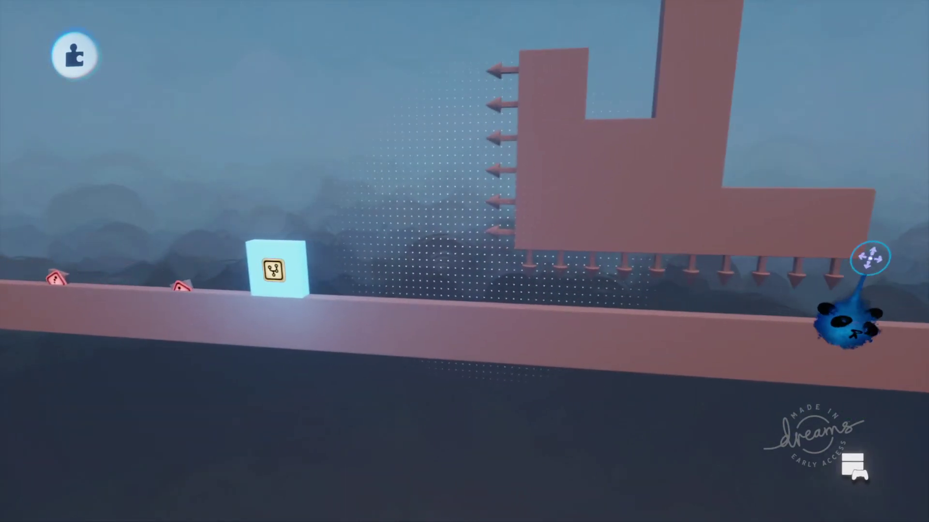
Check the hazard's group contents and run time in edit mode to watch the hazard swing with its side spikes
{"action": "left_click", "coordinate": [839, 281]}
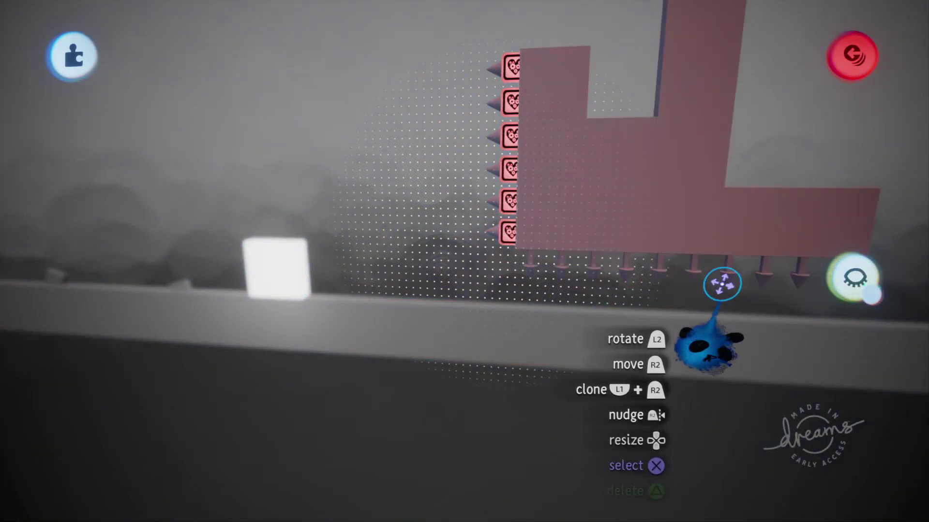
{"action": "left_click", "coordinate": [853, 56]}
{"action": "scroll", "coordinate": [909, 134], "scroll_direction": "down", "scroll_amount": 5}
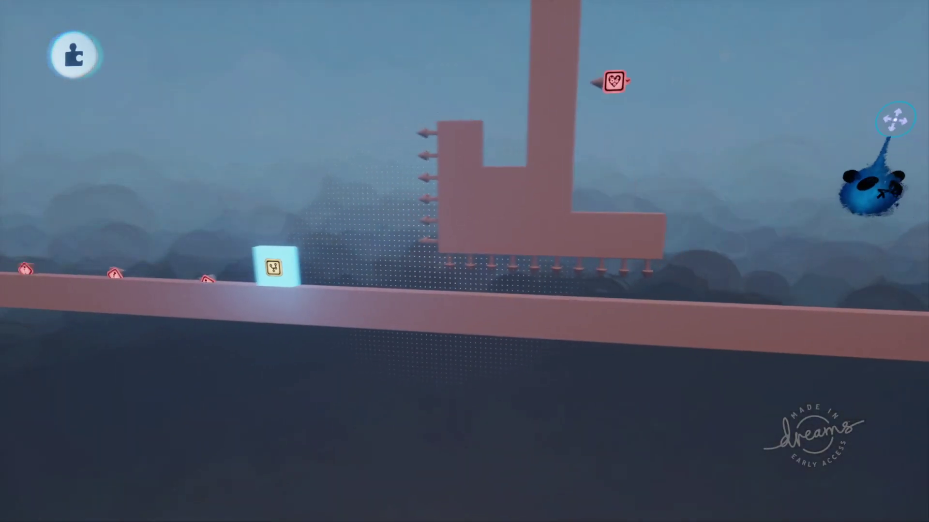
{"action": "middle_click_drag", "start_coordinate": [906, 190], "coordinate": [770, 347]}
{"action": "middle_click_drag", "start_coordinate": [774, 411], "coordinate": [753, 280]}
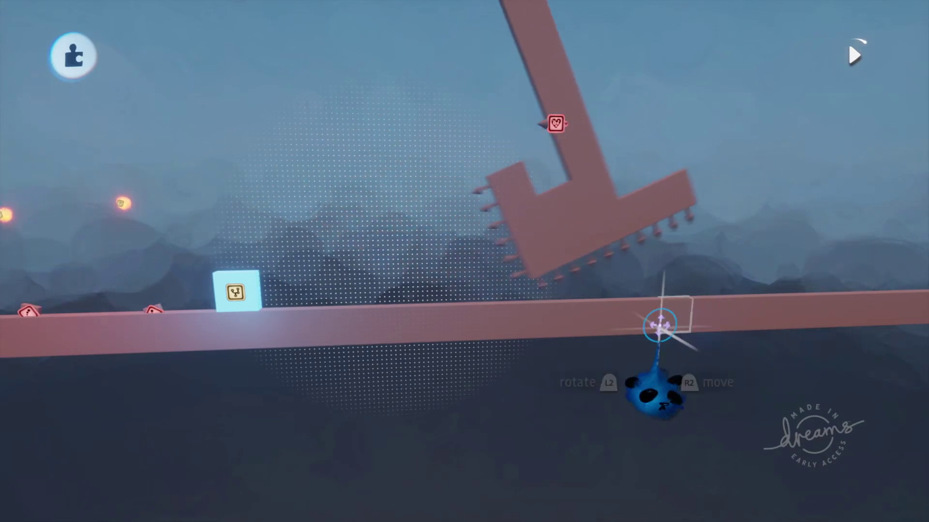
{"action": "middle_click_drag", "start_coordinate": [643, 334], "coordinate": [675, 288]}
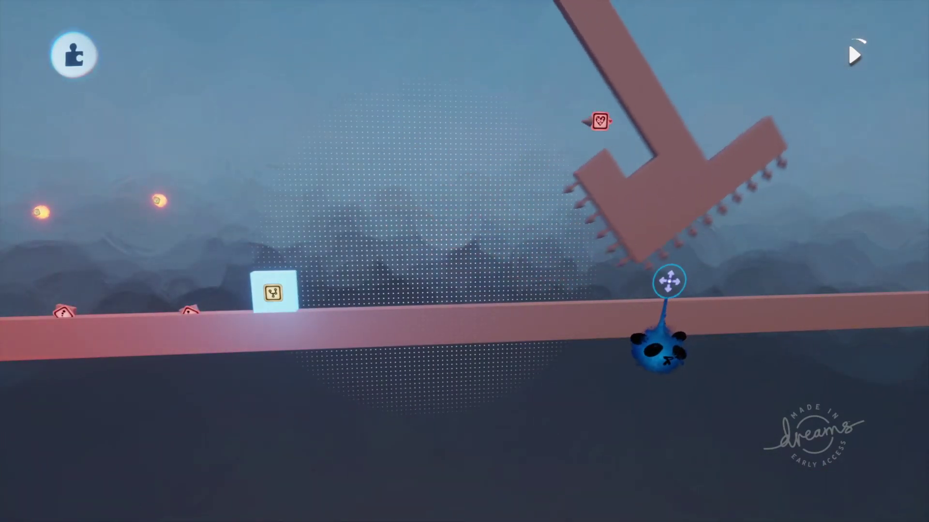
{"action": "key", "text": "space"}
{"action": "middle_click_drag", "start_coordinate": [665, 247], "coordinate": [705, 210]}
Play-test moving the cube past the swinging hazard with its new left-side spikes, and return to edit mode
{"action": "key", "text": "Escape"}
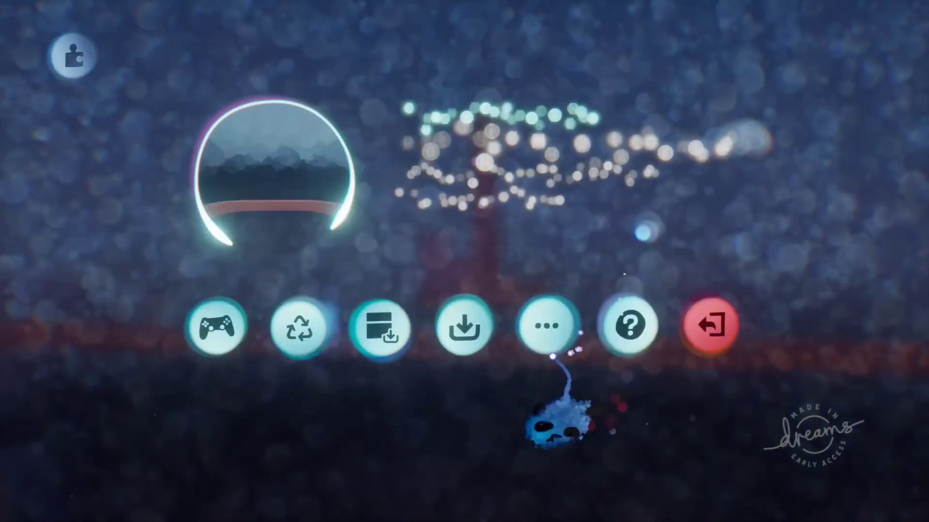
{"action": "left_click", "coordinate": [213, 362]}
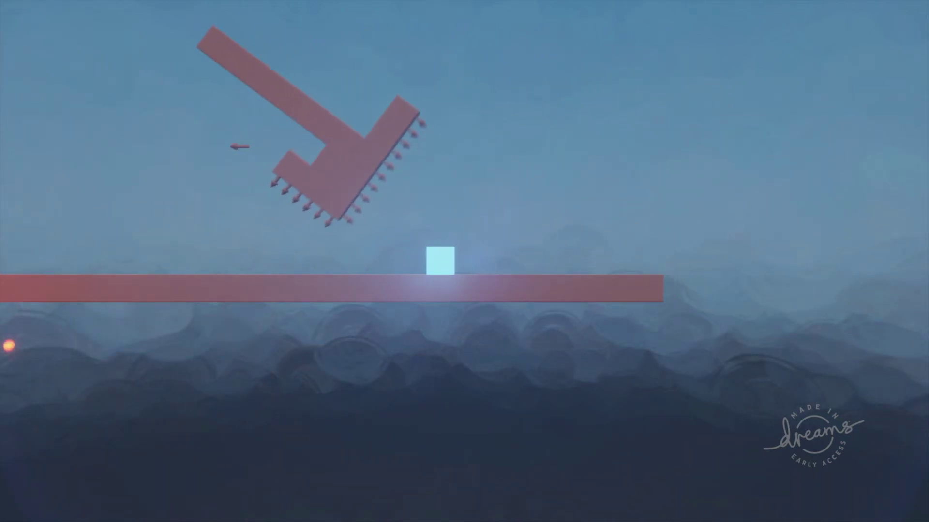
{"action": "key", "text": "Escape"}
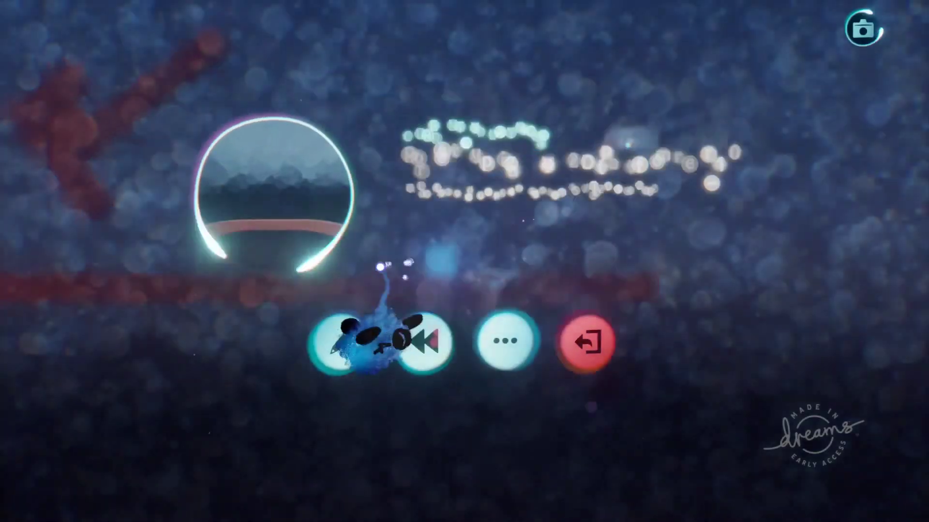
{"action": "left_click", "coordinate": [339, 344]}
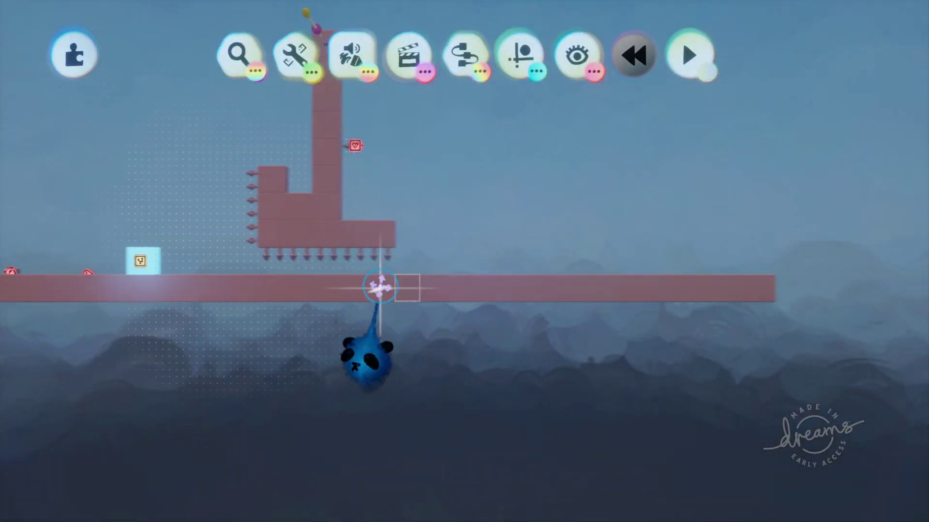
Inspect the settings of the motor bolt at the top of the hazard's post and close them
{"action": "middle_click_drag", "start_coordinate": [380, 286], "coordinate": [547, 285]}
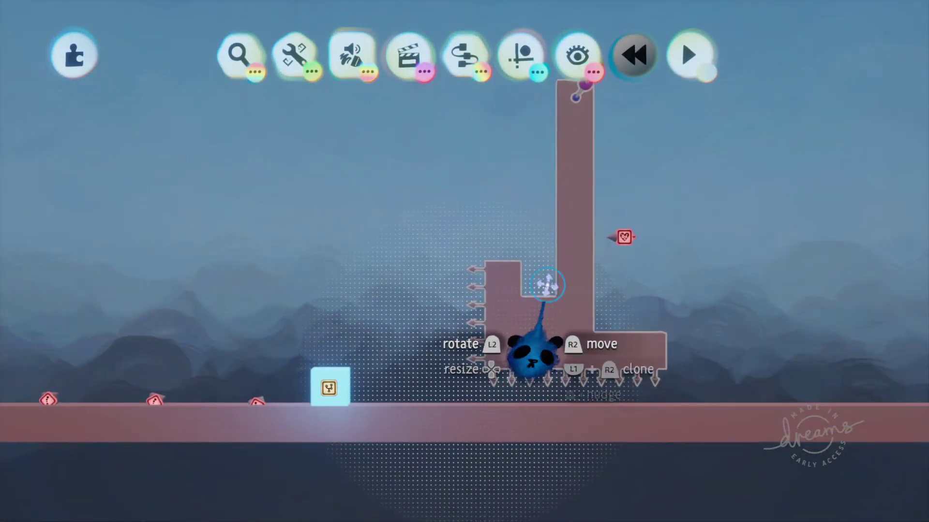
{"action": "scroll", "coordinate": [572, 309], "scroll_direction": "up", "scroll_amount": 3}
{"action": "middle_click_drag", "start_coordinate": [622, 31], "coordinate": [632, 189]}
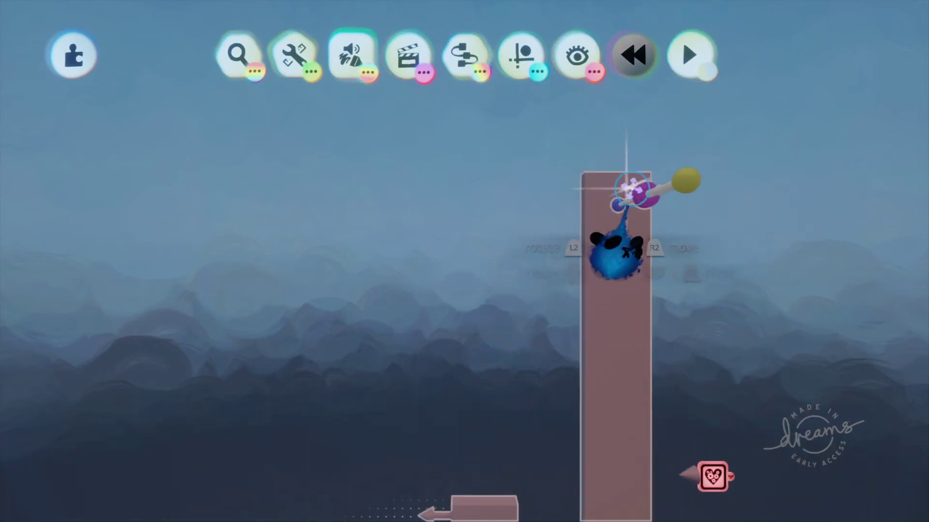
{"action": "left_click", "coordinate": [618, 205]}
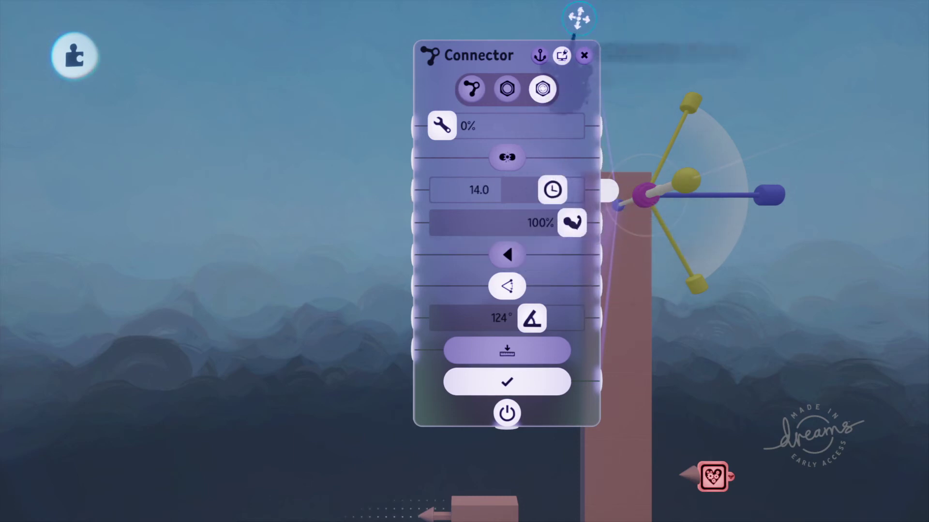
{"action": "left_click", "coordinate": [584, 55]}
Play-test moving the cube right beneath the swinging hazard's spikes, and return to edit mode
{"action": "key", "text": "Escape"}
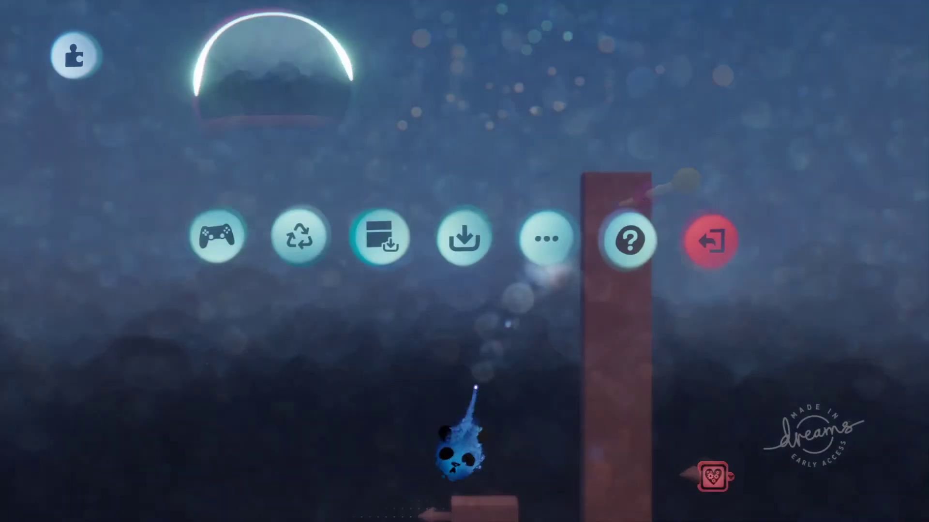
{"action": "left_click", "coordinate": [215, 367]}
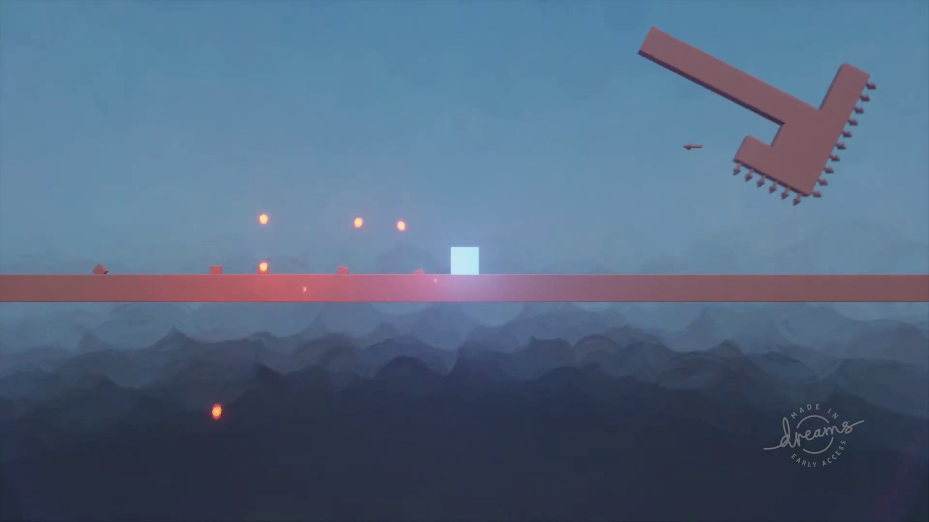
{"action": "key", "text": "Right"}
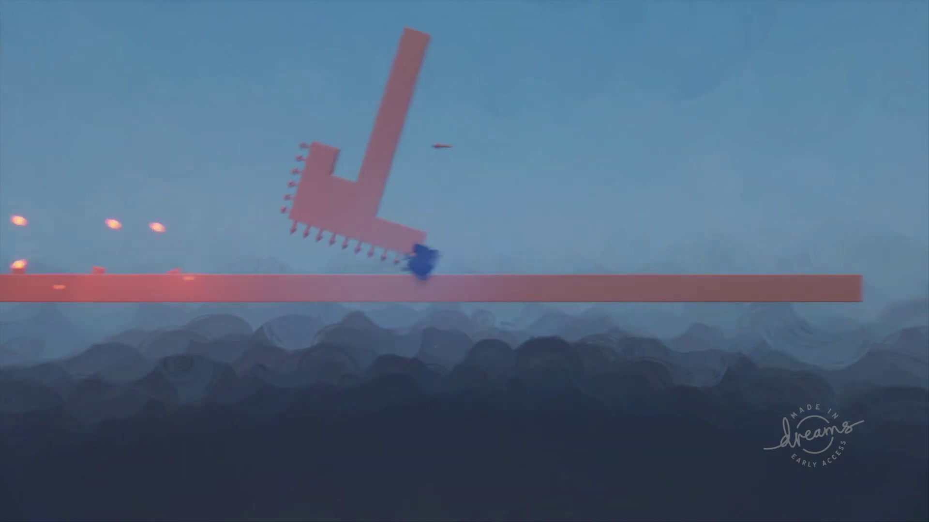
{"action": "key", "text": "Escape"}
{"action": "left_click", "coordinate": [333, 160]}
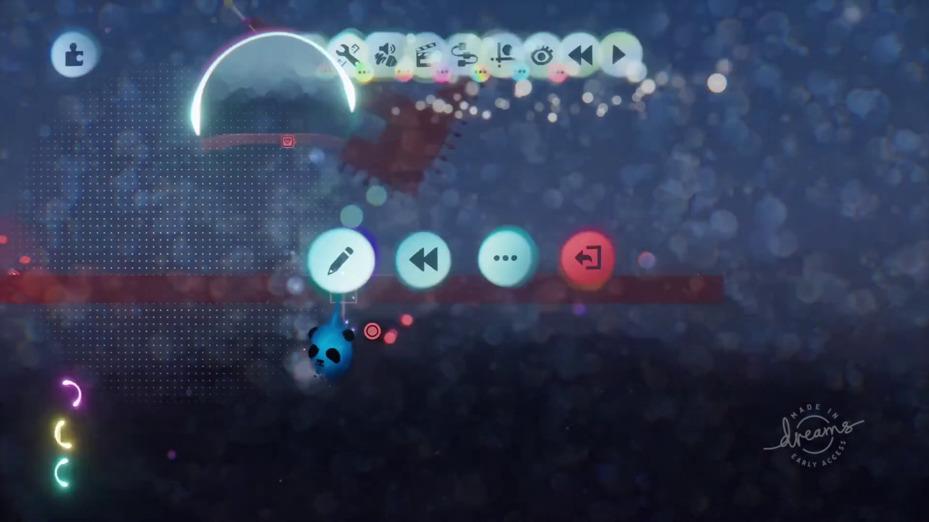
Repeat the play-test twice with the cube approaching the swinging hazard, returning to edit mode after each run
{"action": "key", "text": "Escape"}
{"action": "left_click", "coordinate": [205, 335]}
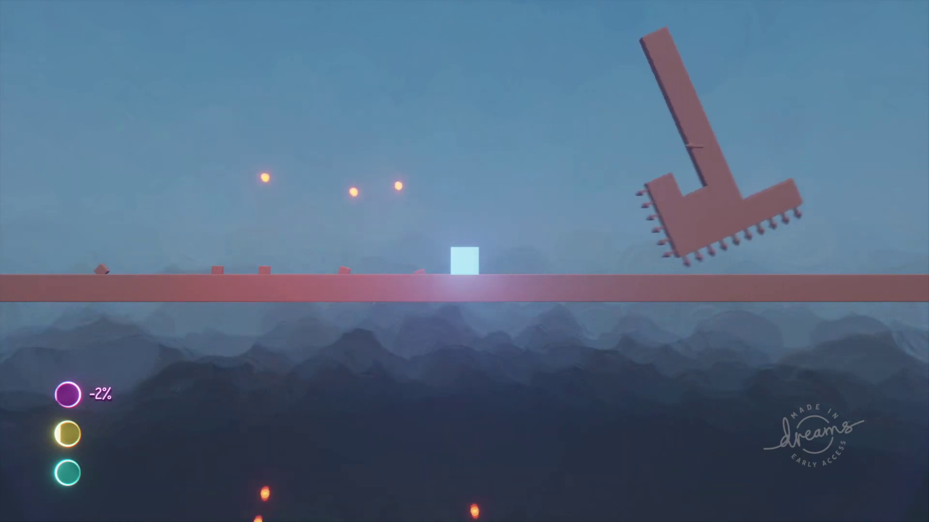
{"action": "key", "text": "Escape"}
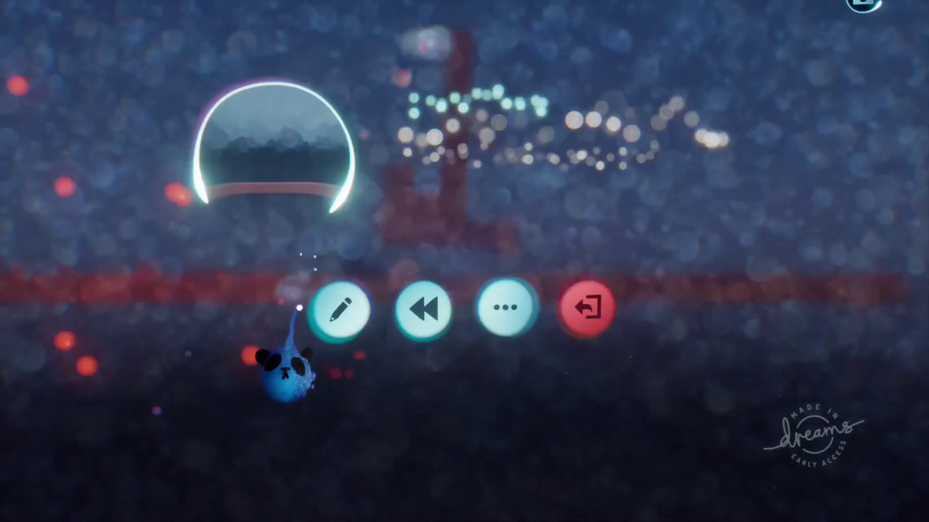
{"action": "left_click", "coordinate": [341, 325]}
{"action": "key", "text": "Escape"}
{"action": "left_click", "coordinate": [216, 355]}
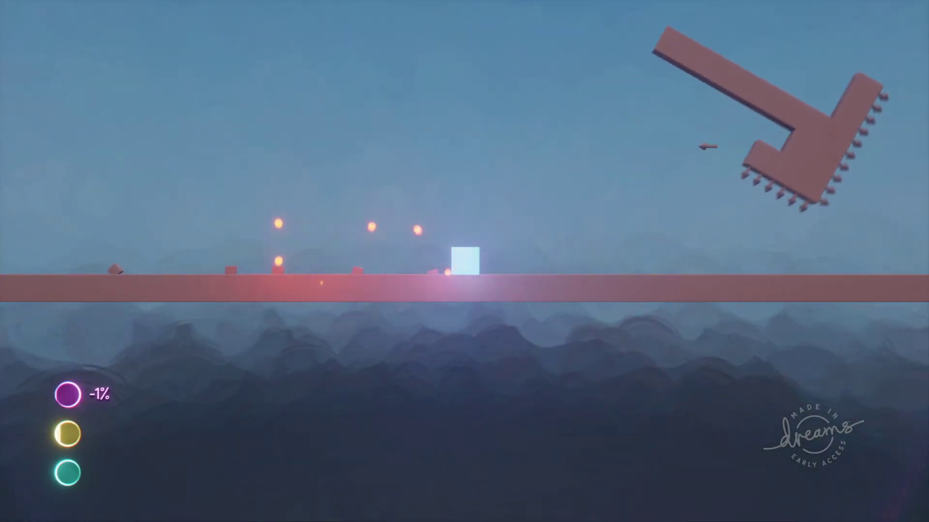
{"action": "key", "text": "Escape"}
{"action": "left_click", "coordinate": [342, 358]}
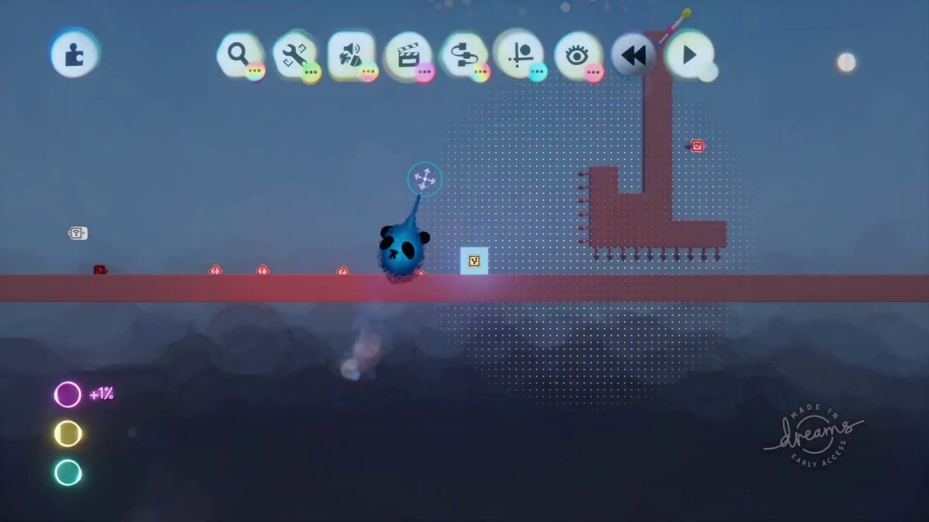
Play-test the cube getting past the hazard toward the floor's far right end, and return to edit mode
{"action": "key", "text": "Escape"}
{"action": "left_click", "coordinate": [215, 357]}
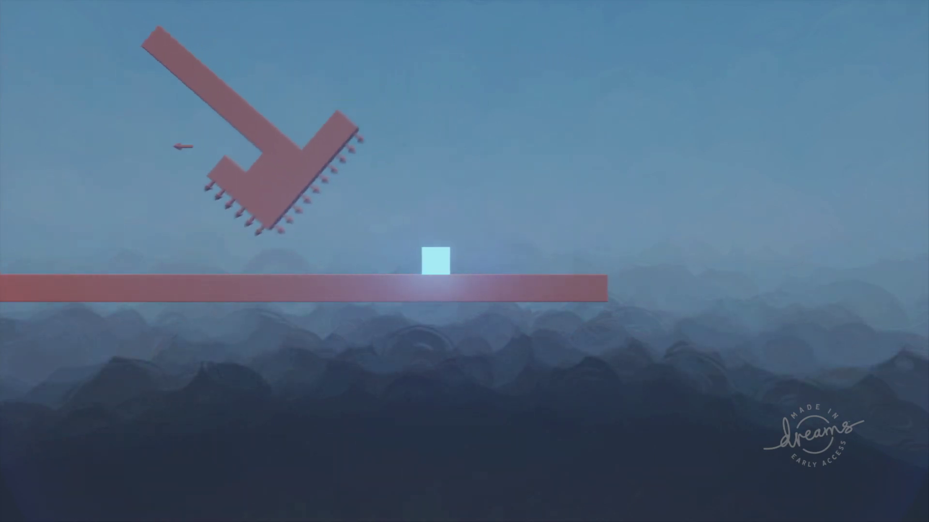
{"action": "key", "text": "Escape"}
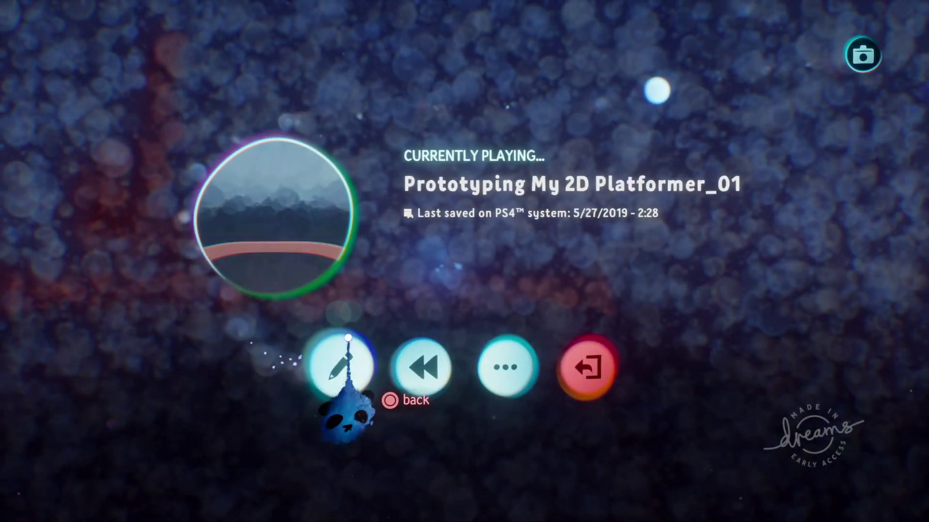
{"action": "left_click", "coordinate": [340, 367]}
{"action": "left_click_drag", "start_coordinate": [503, 196], "coordinate": [859, 38]}
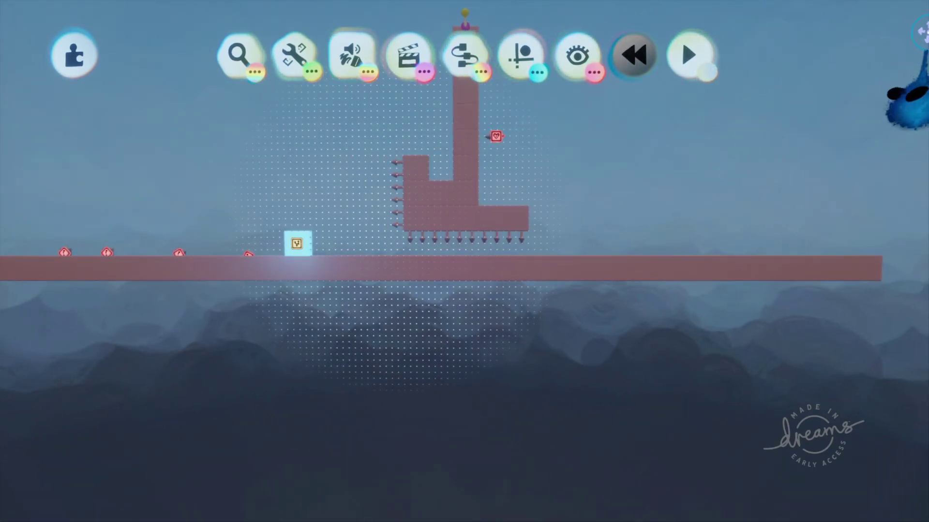